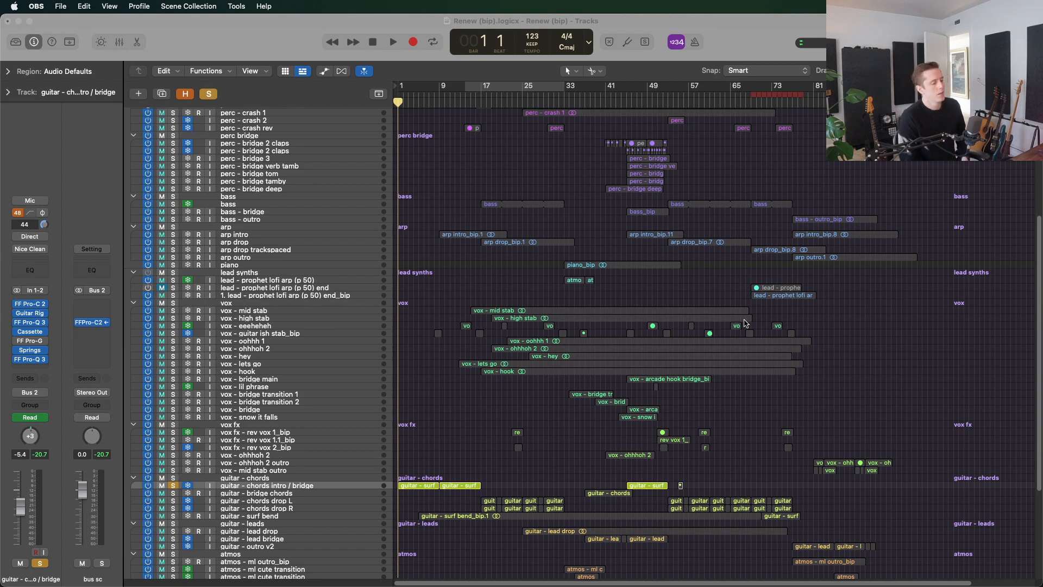
# Switch to Logic Pro, set the cycle range to bars 1–17, and play the start of the soloed guitar - chords intro / bridge track.
pyautogui.scroll(-5, 580, 442)
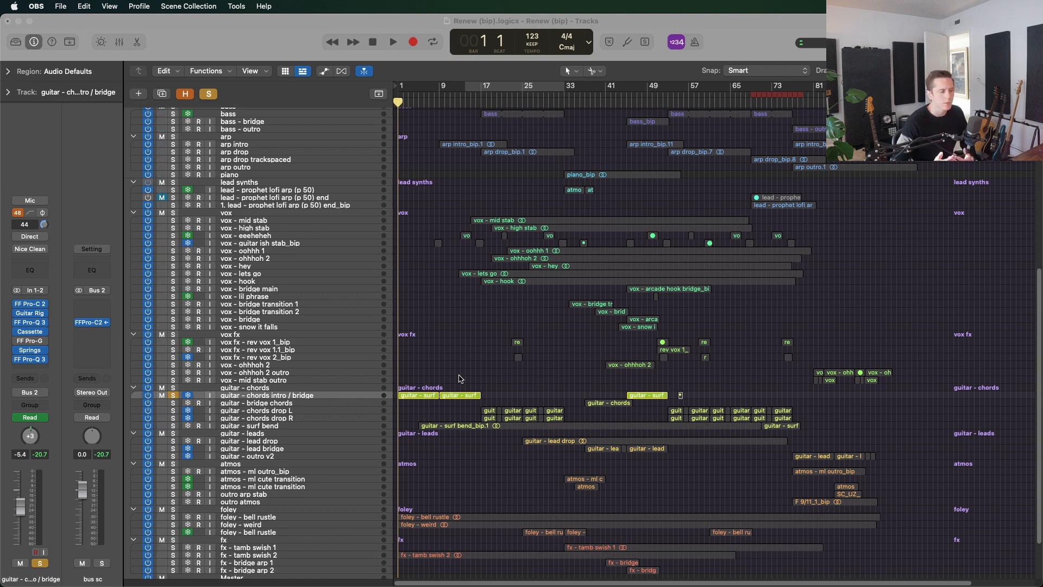
pyautogui.scroll(-3, 440, 391)
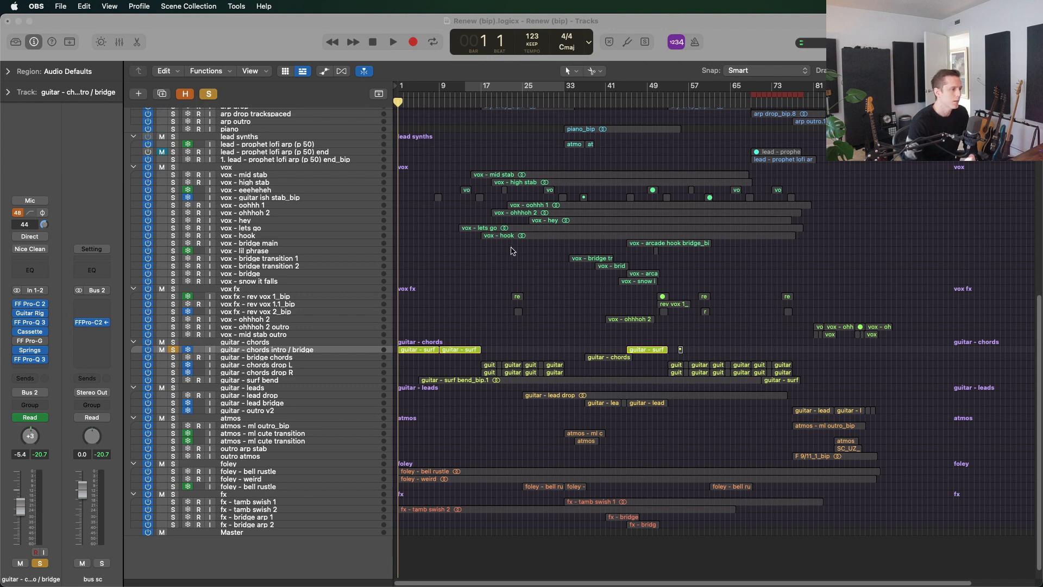
pyautogui.press('super+Tab')
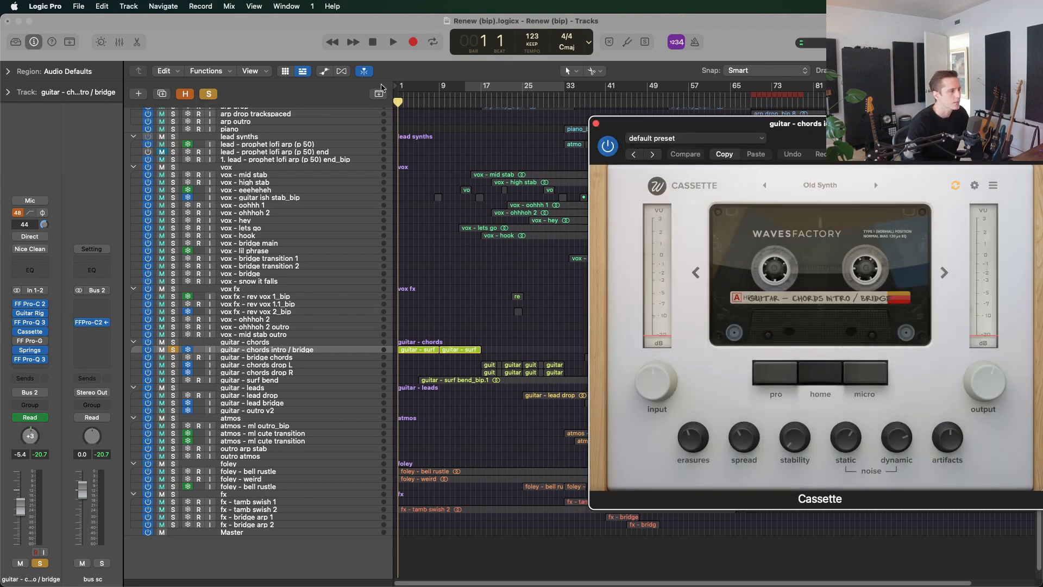
pyautogui.moveTo(398, 88); pyautogui.dragTo(482, 90)
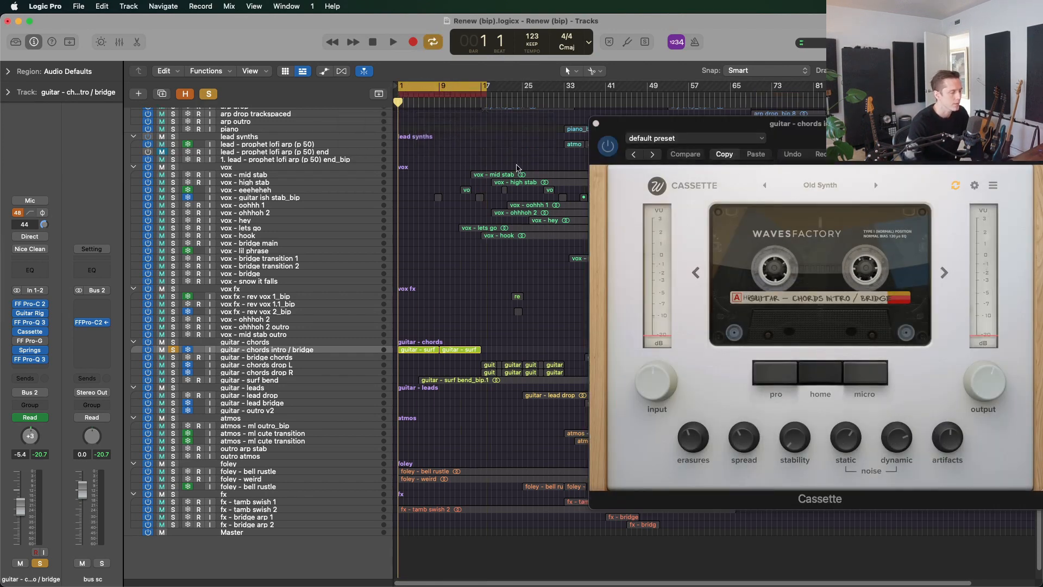
pyautogui.scroll(-1, 480, 285)
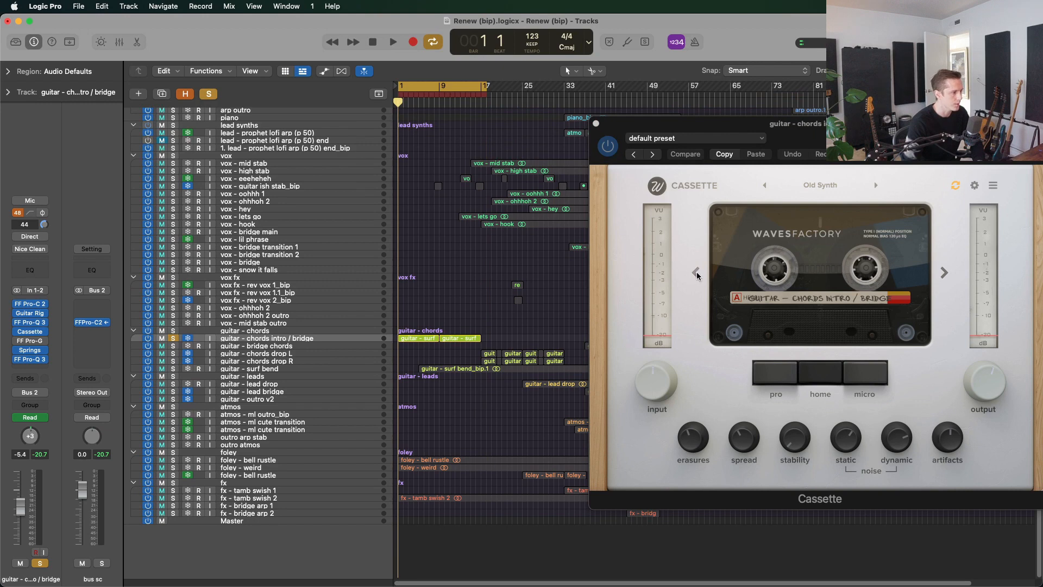
pyautogui.press('space')
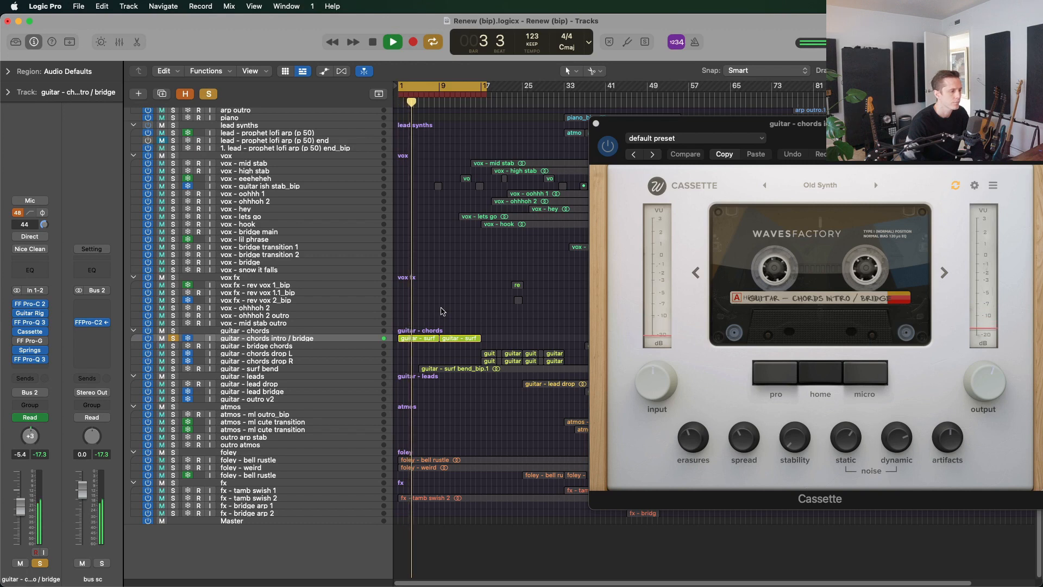
pyautogui.press('space')
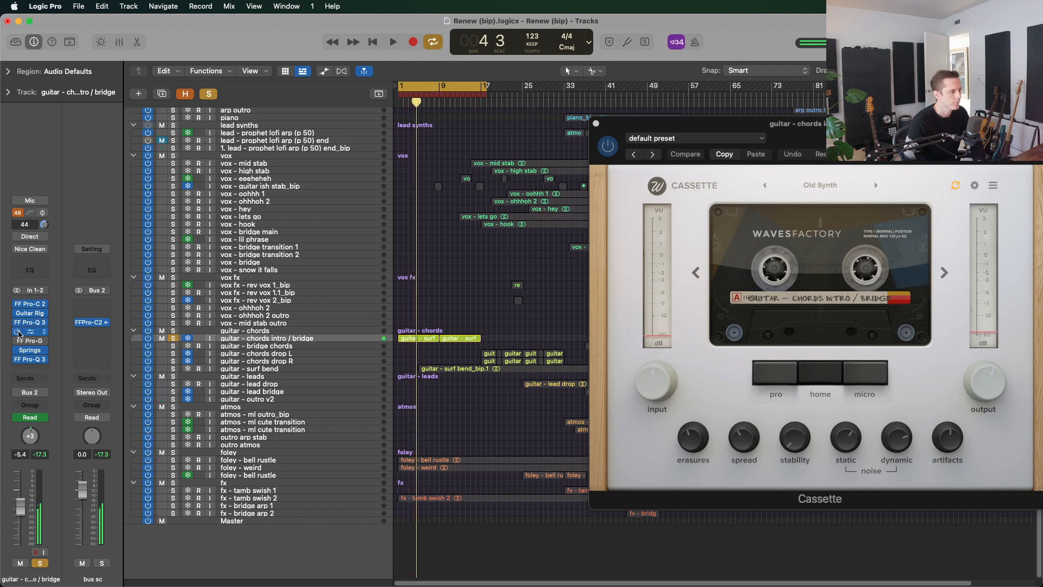
# Compare the guitar chords with Cassette bypassed and enabled during playback, leaving it enabled, then close the plug-in and disable cycling.
pyautogui.click(17, 332)
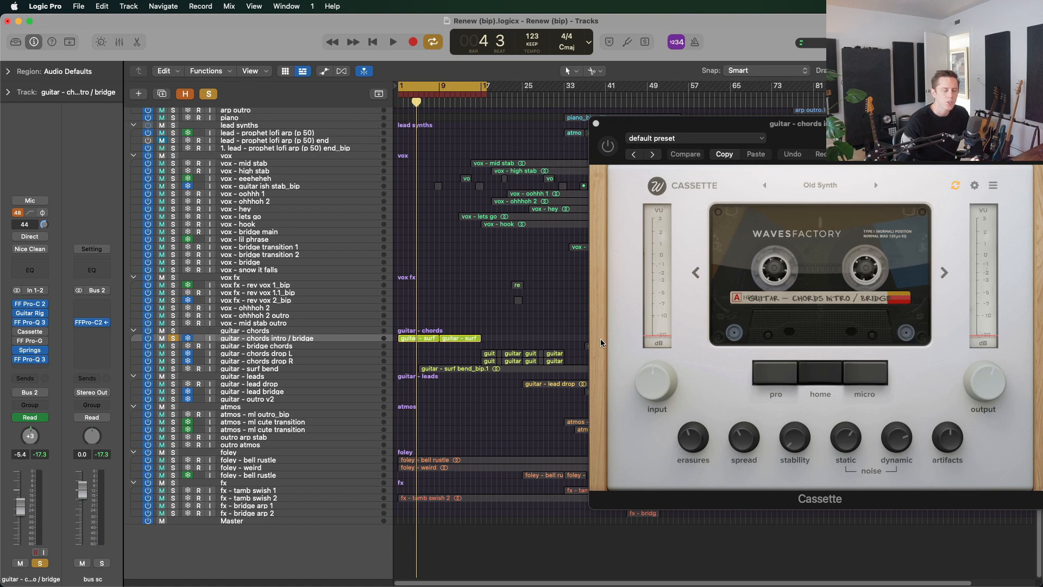
pyautogui.press('space')
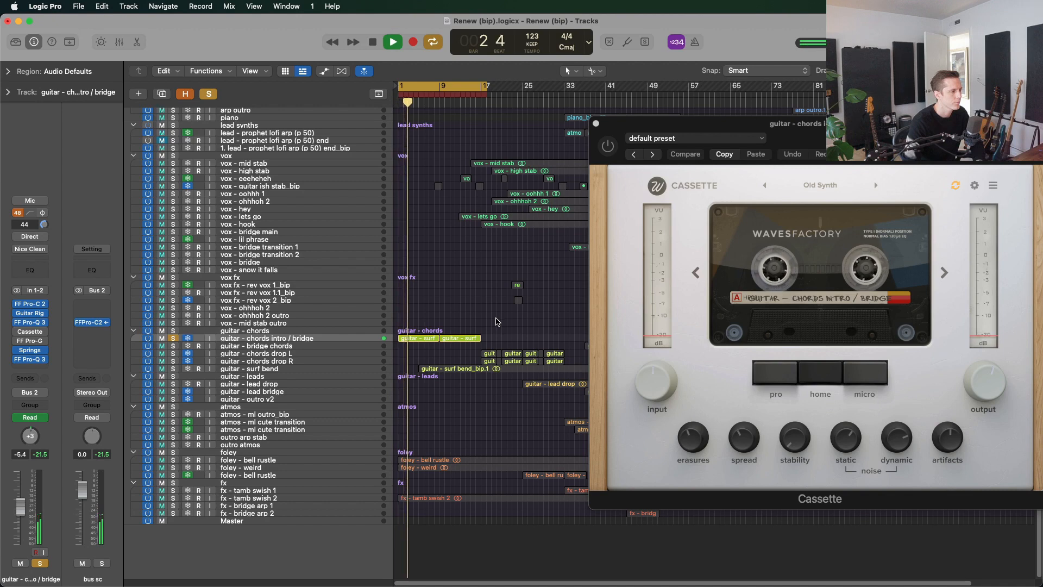
pyautogui.click(610, 147)
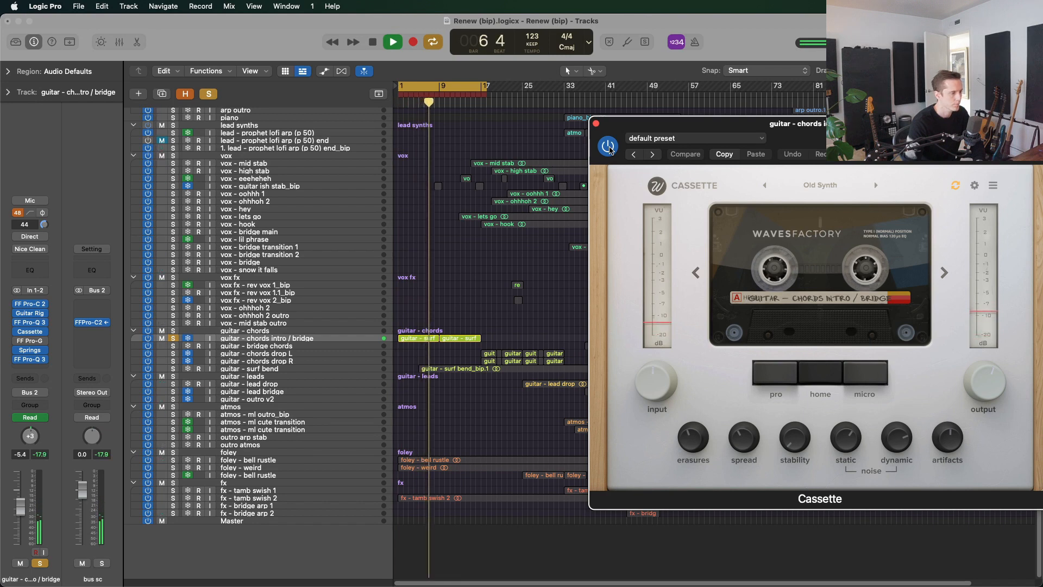
pyautogui.press('space')
pyautogui.click(596, 124)
pyautogui.press('c')
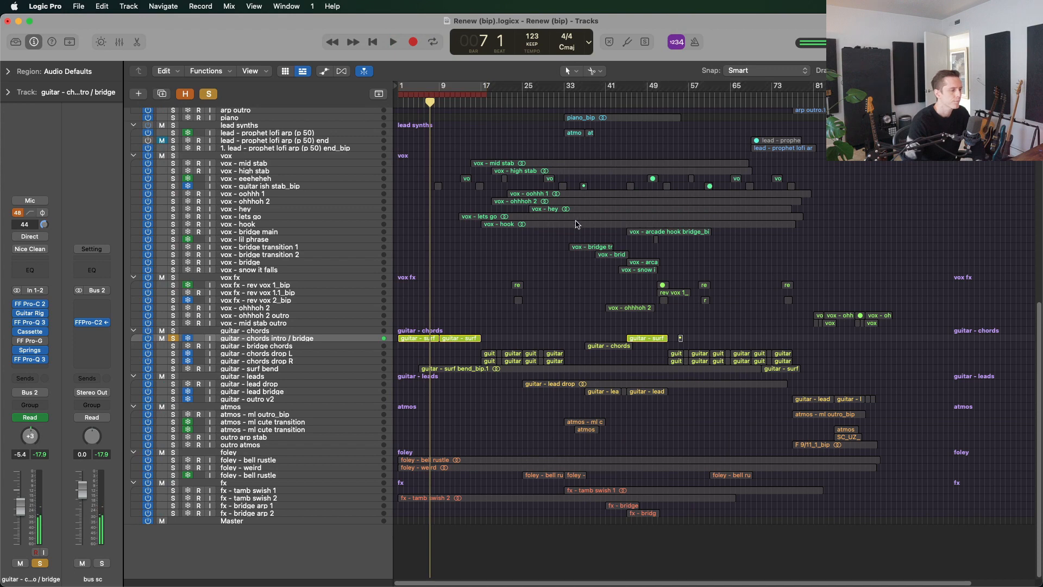
# Set the cycle range to bars 9–17 and solo the arp intro track alongside the guitar - chords intro / bridge track.
pyautogui.scroll(5, 506, 261)
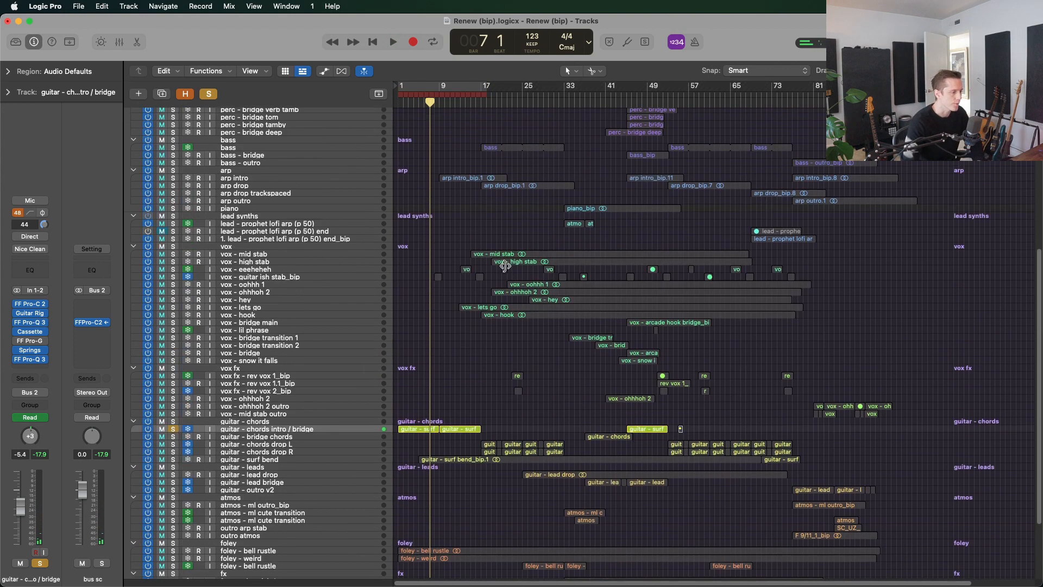
pyautogui.click(325, 445)
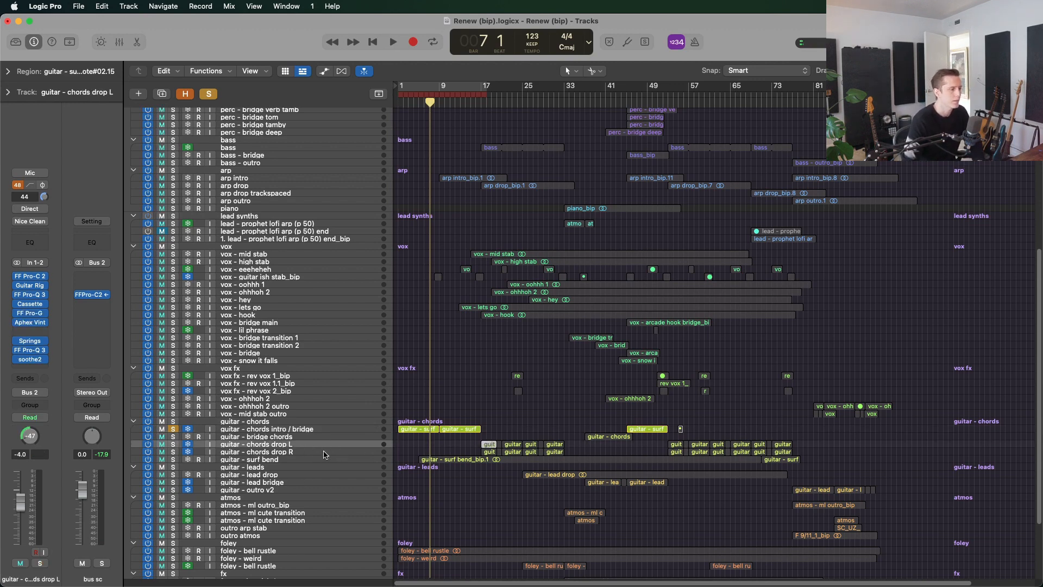
pyautogui.scroll(5, 471, 238)
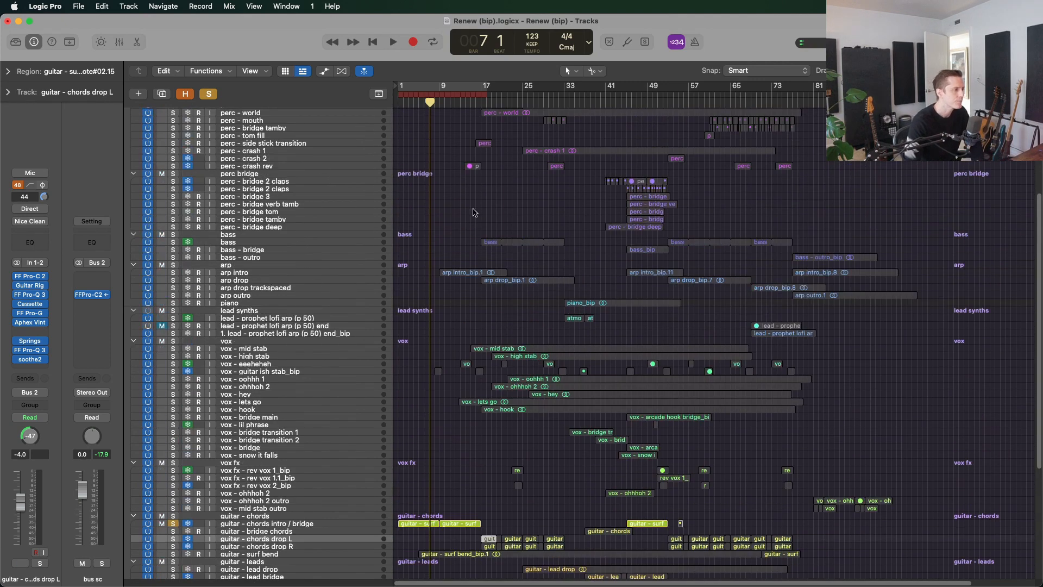
pyautogui.moveTo(440, 90); pyautogui.dragTo(487, 91)
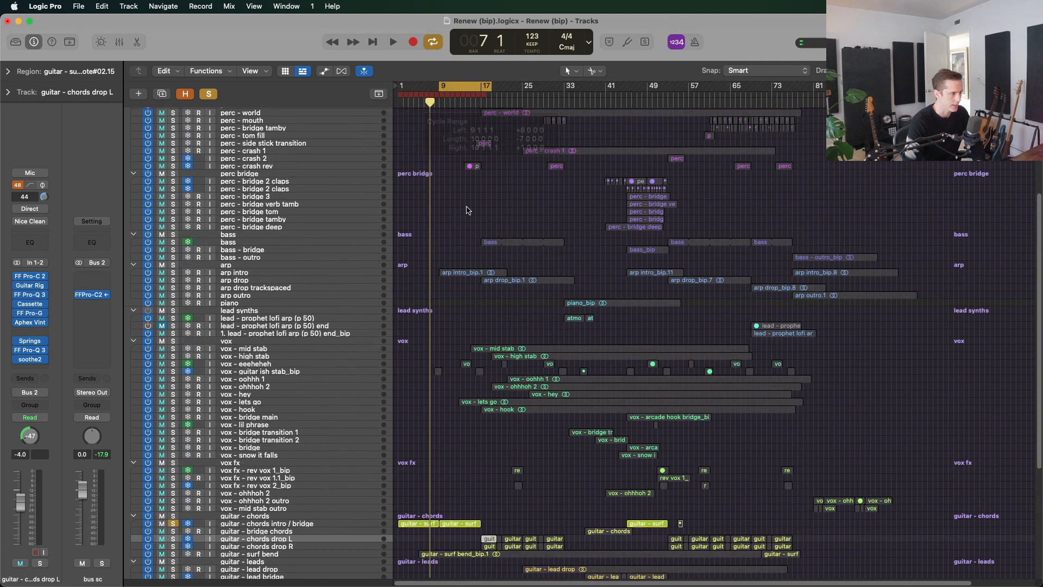
pyautogui.click(358, 524)
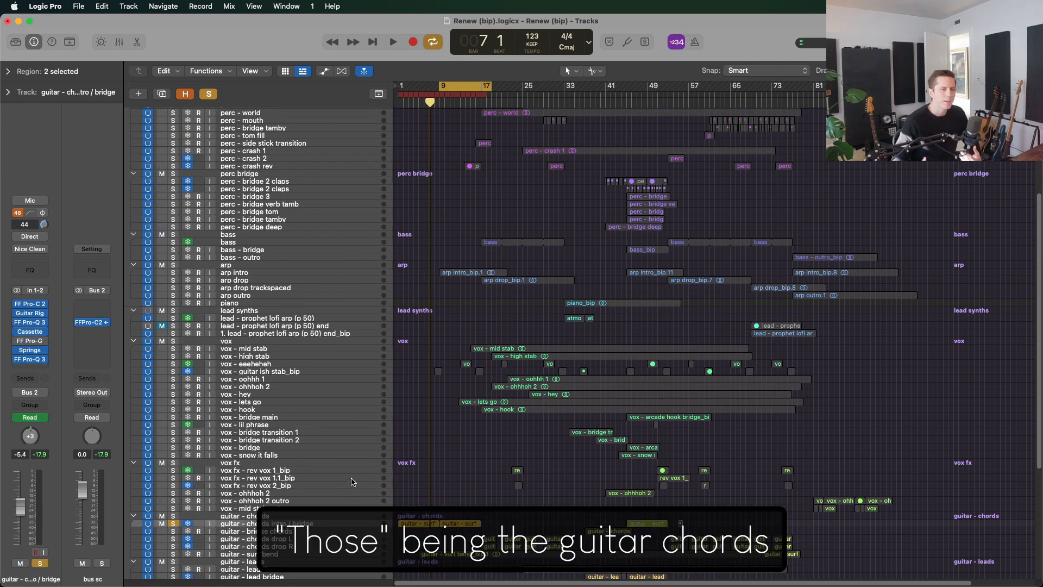
pyautogui.click(302, 274)
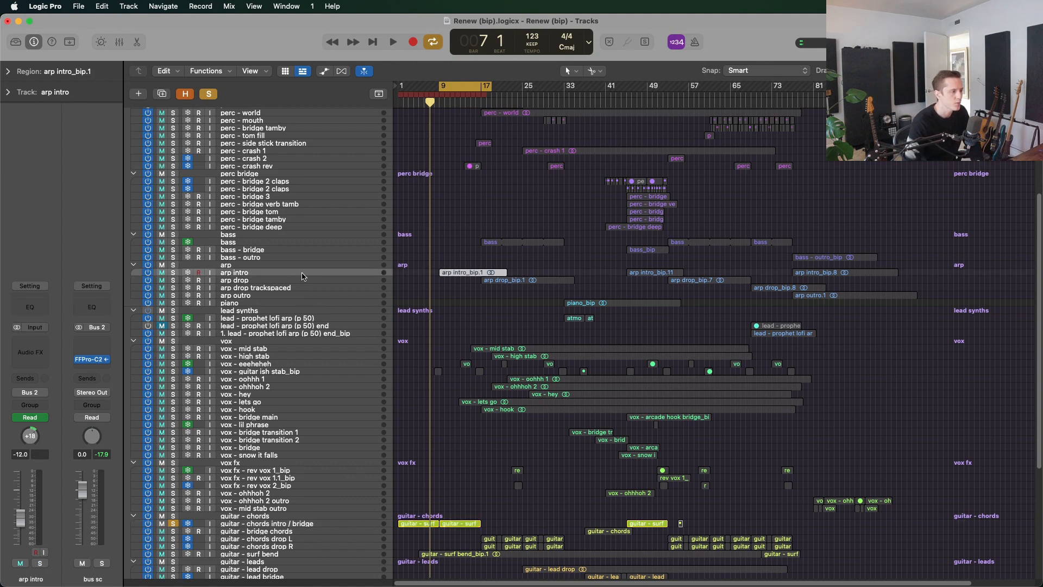
pyautogui.click(174, 272)
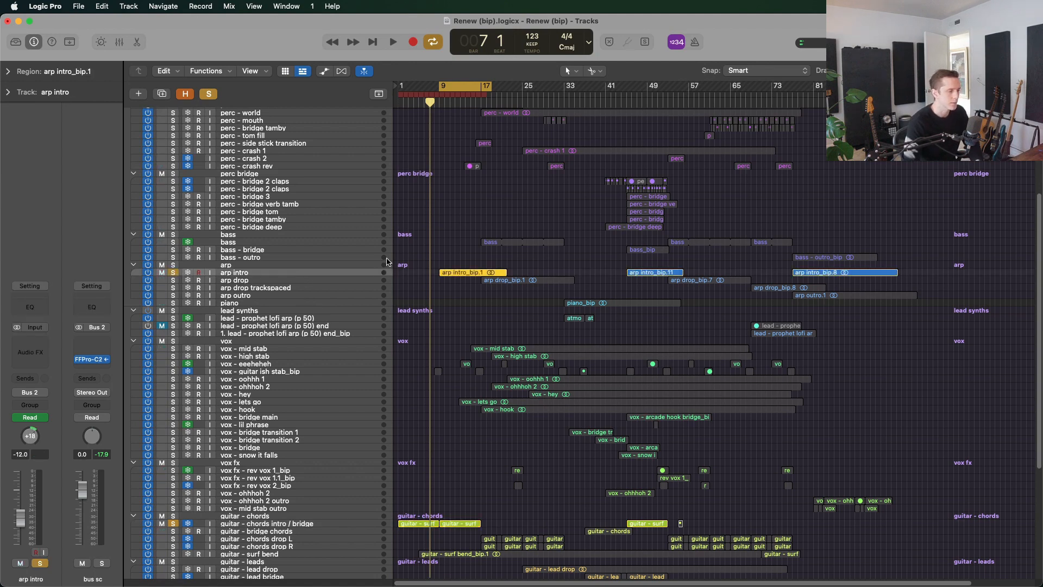
pyautogui.click(446, 264)
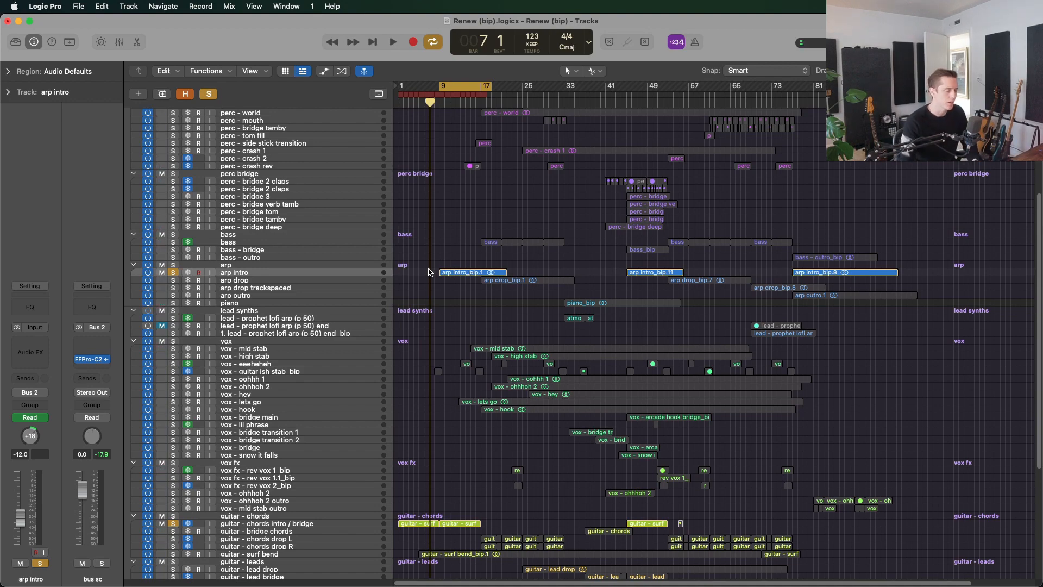
# Play the soloed arp intro with the guitar intro chords, toggle Solo mode on and off, and stop with cycling disabled.
pyautogui.scroll(-3, 433, 503)
pyautogui.click(351, 473)
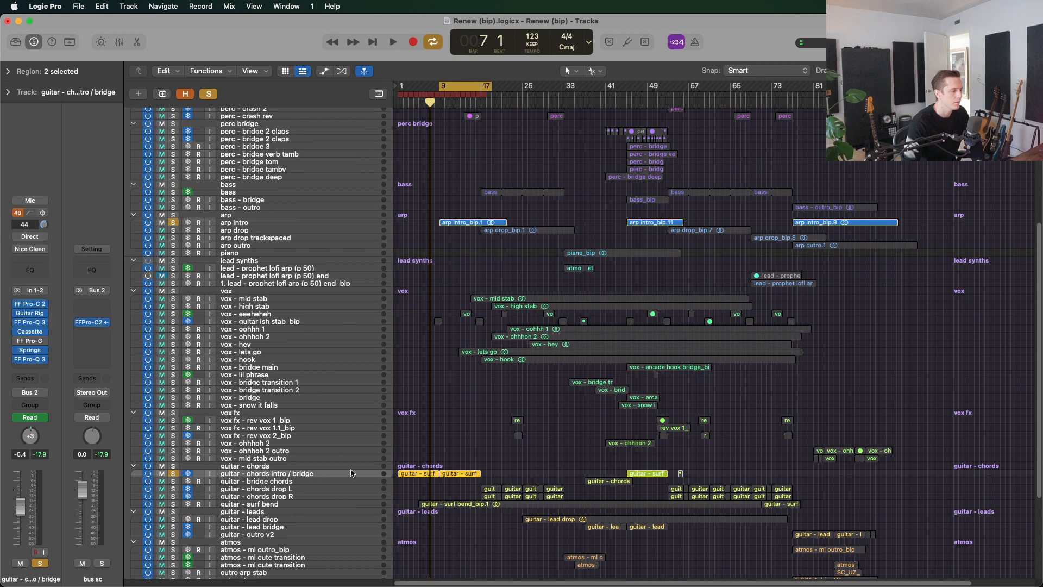
pyautogui.click(444, 469)
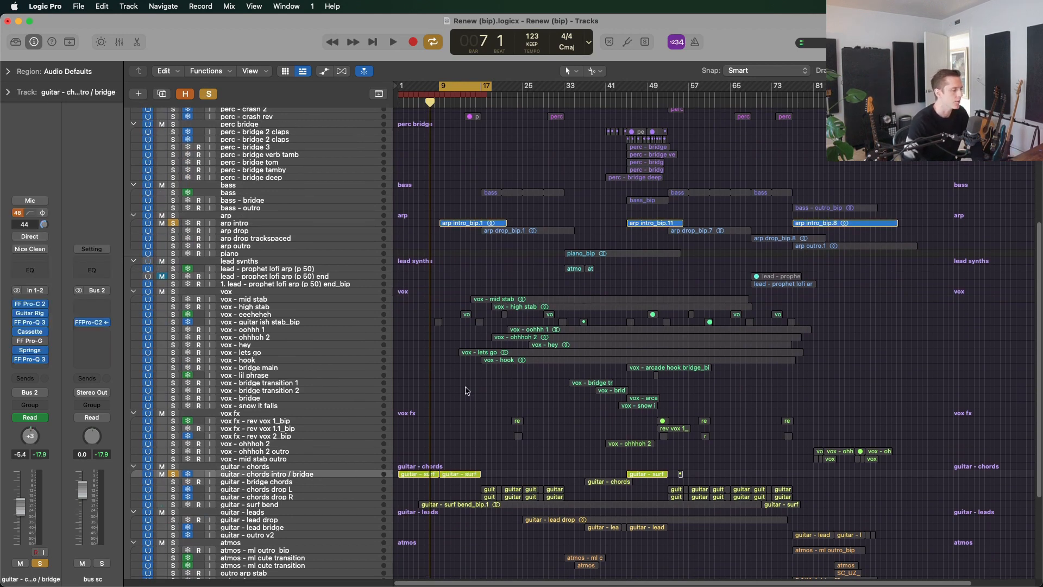
pyautogui.scroll(1, 434, 375)
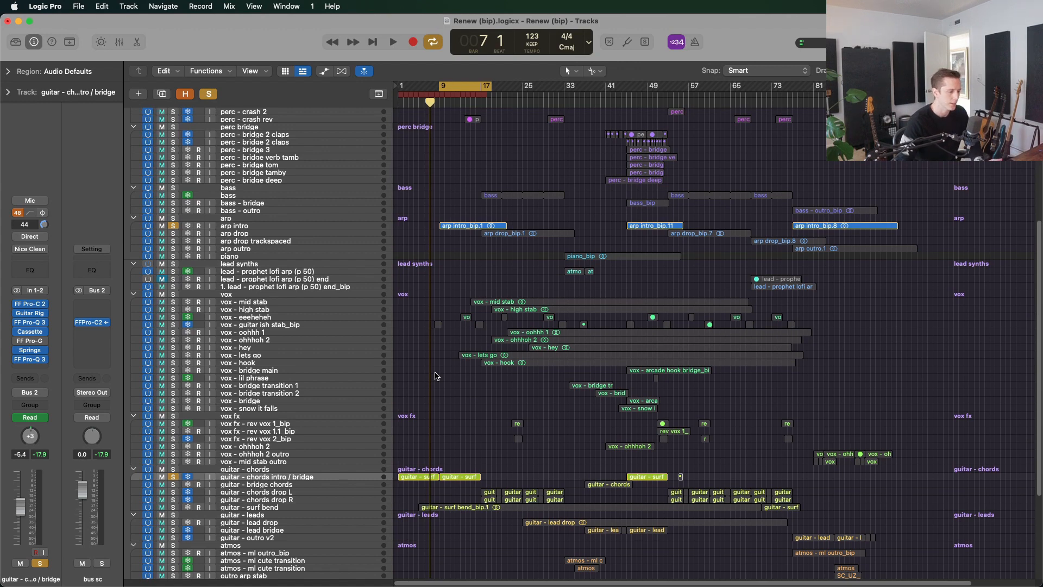
pyautogui.click(334, 235)
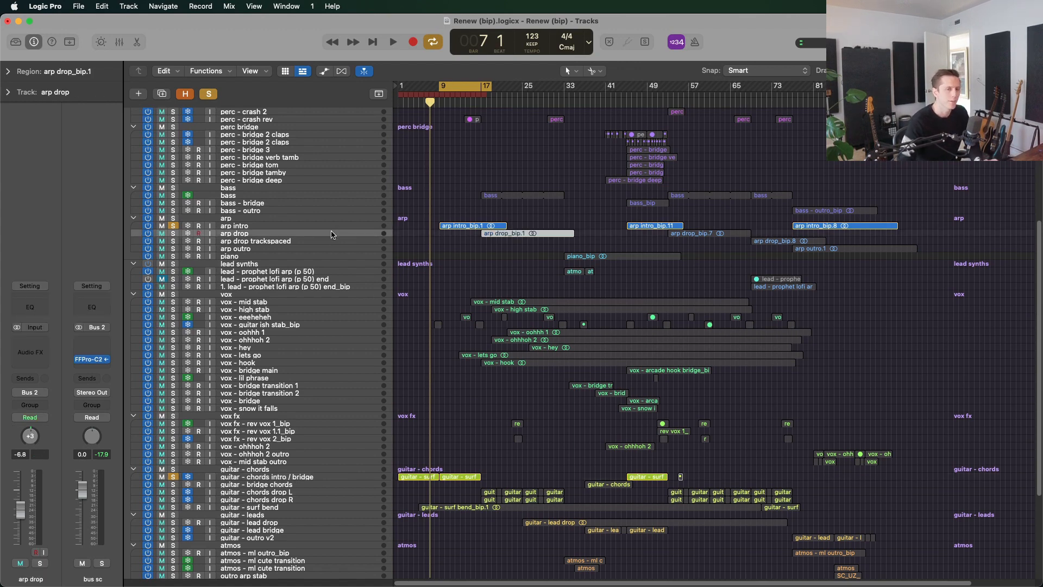
pyautogui.click(331, 226)
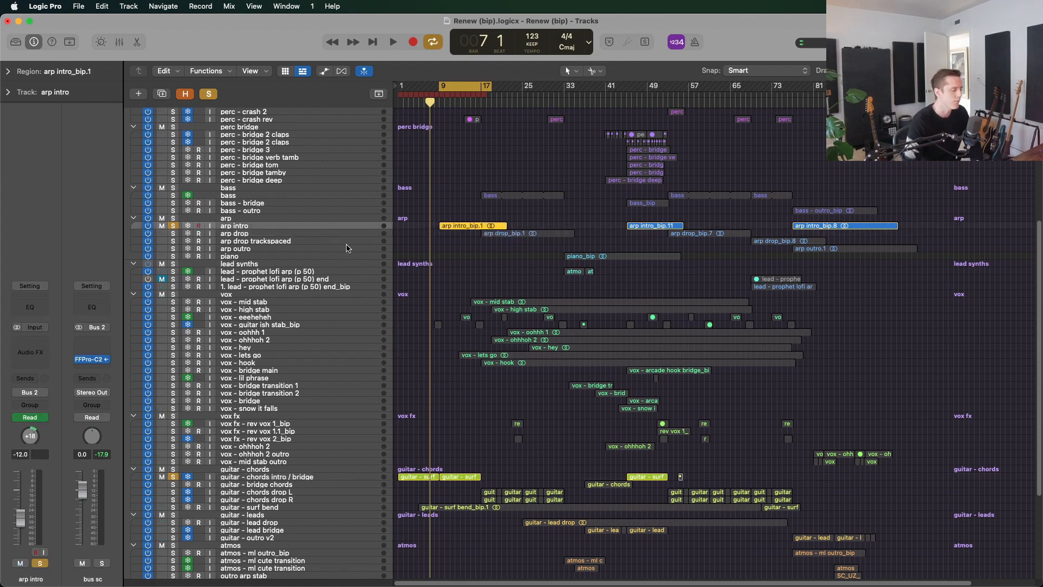
pyautogui.press('space')
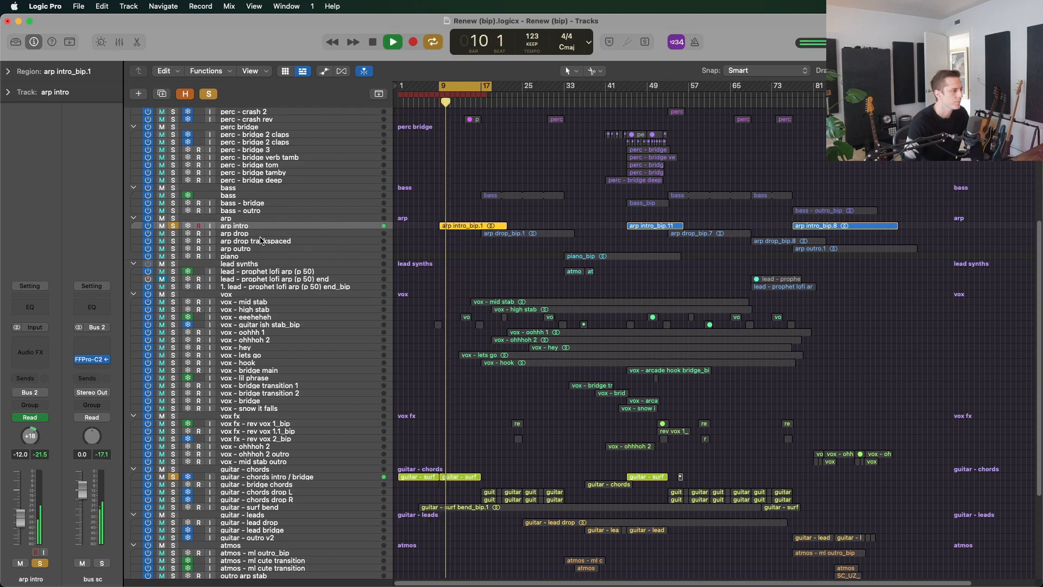
pyautogui.hotkey('ctrl', 's')
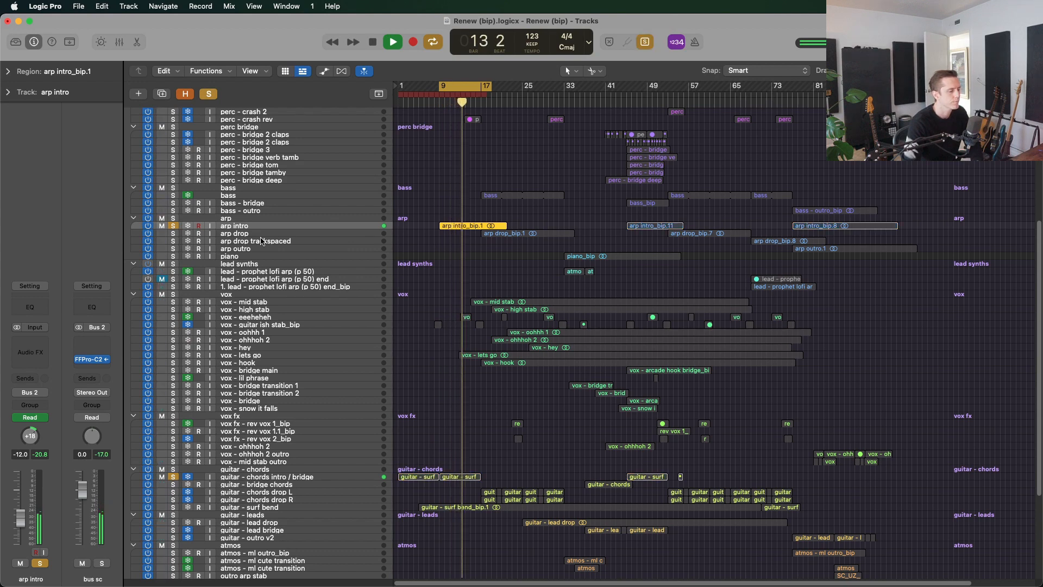
pyautogui.hotkey('ctrl', 's')
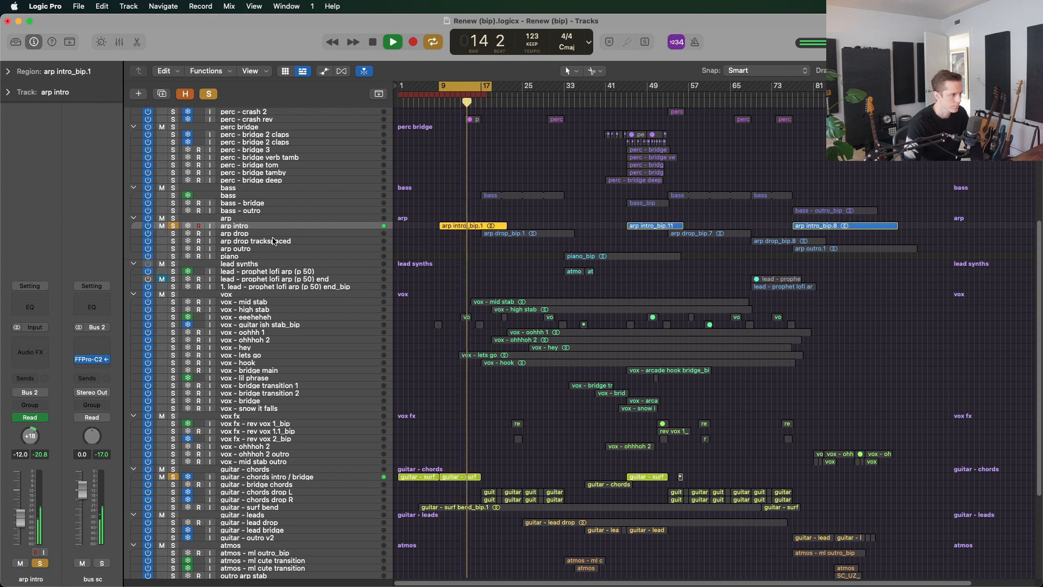
pyautogui.press('c')
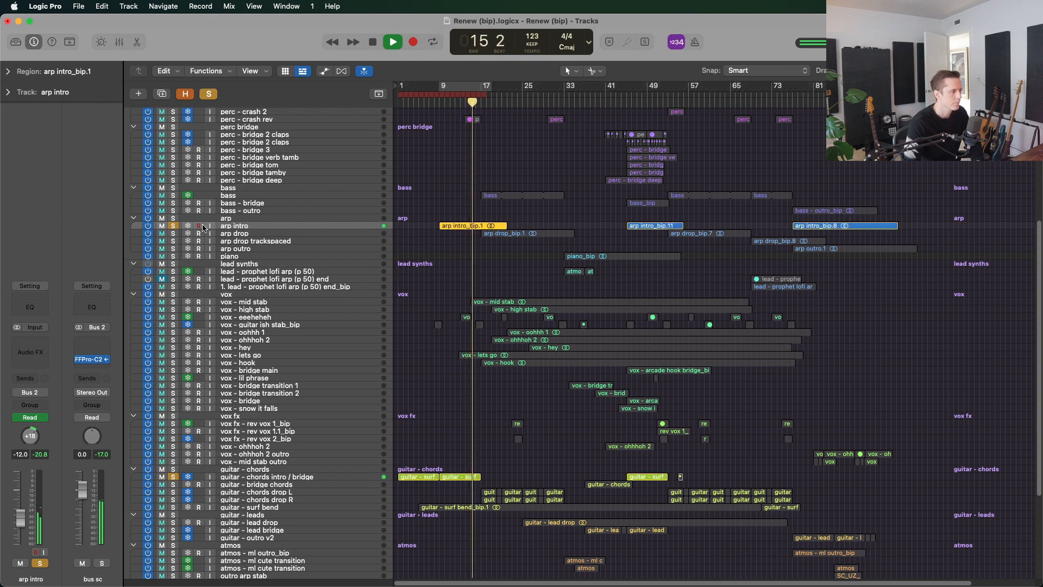
pyautogui.press('space')
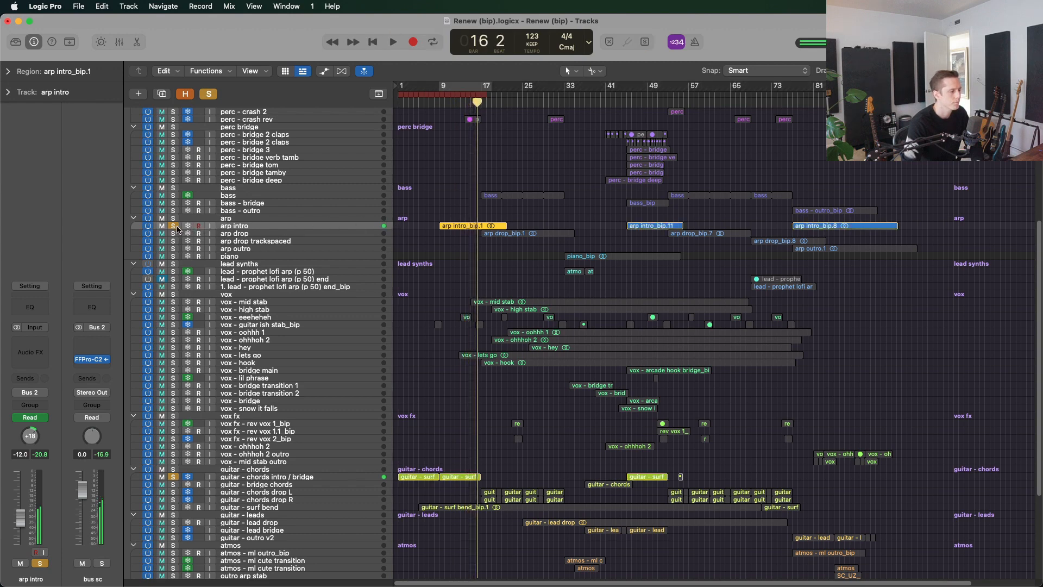
# Unsolo the arp intro and guitar - chords intro / bridge tracks.
pyautogui.click(172, 226)
pyautogui.click(173, 477)
pyautogui.scroll(2, 556, 250)
pyautogui.scroll(-7, 544, 348)
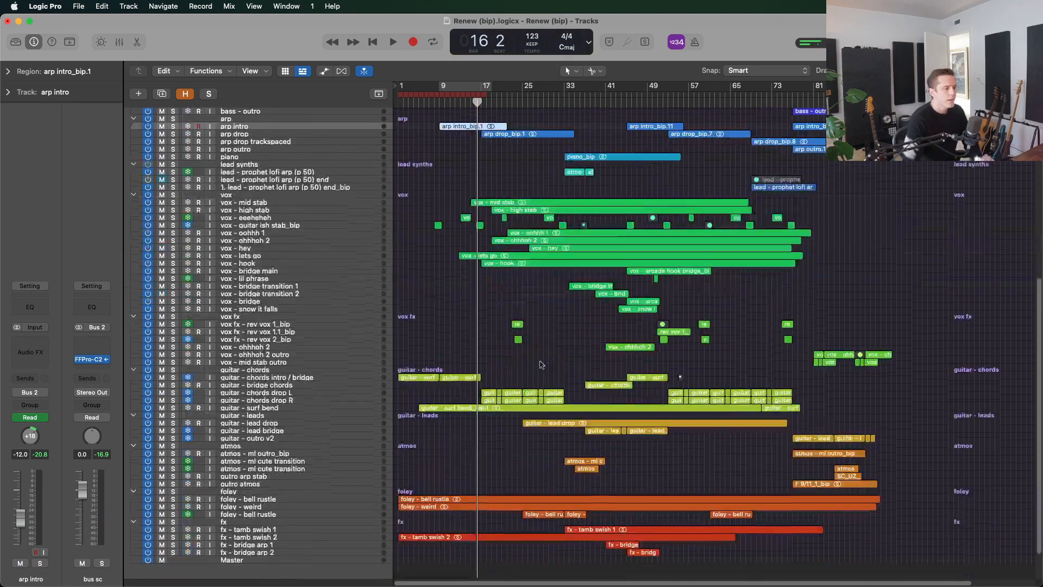
# Solo the guitar - chords drop L and drop R tracks and set the cycle range to bars 17–33.
pyautogui.click(302, 395)
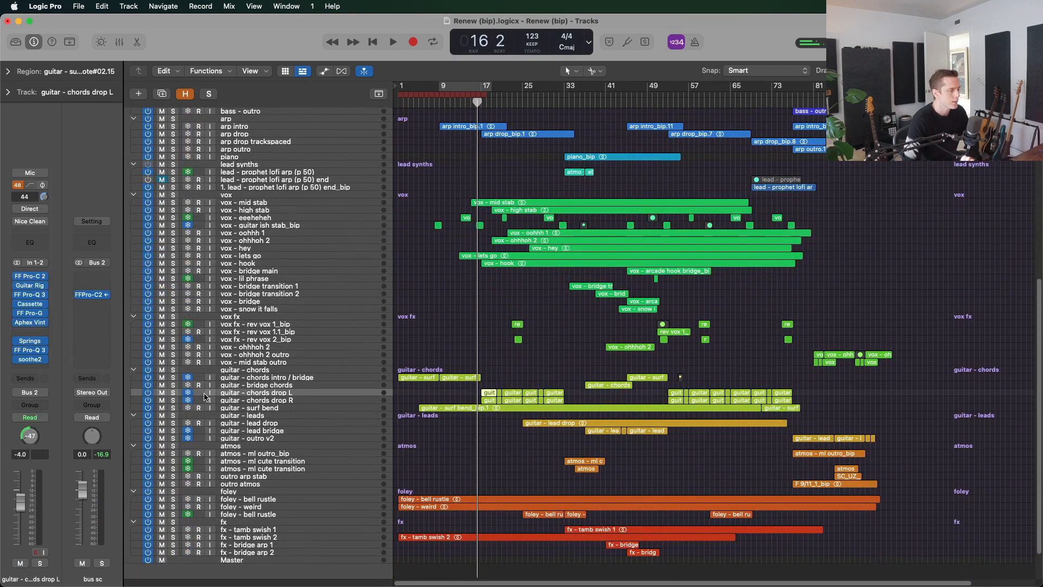
pyautogui.moveTo(173, 392); pyautogui.dragTo(175, 403)
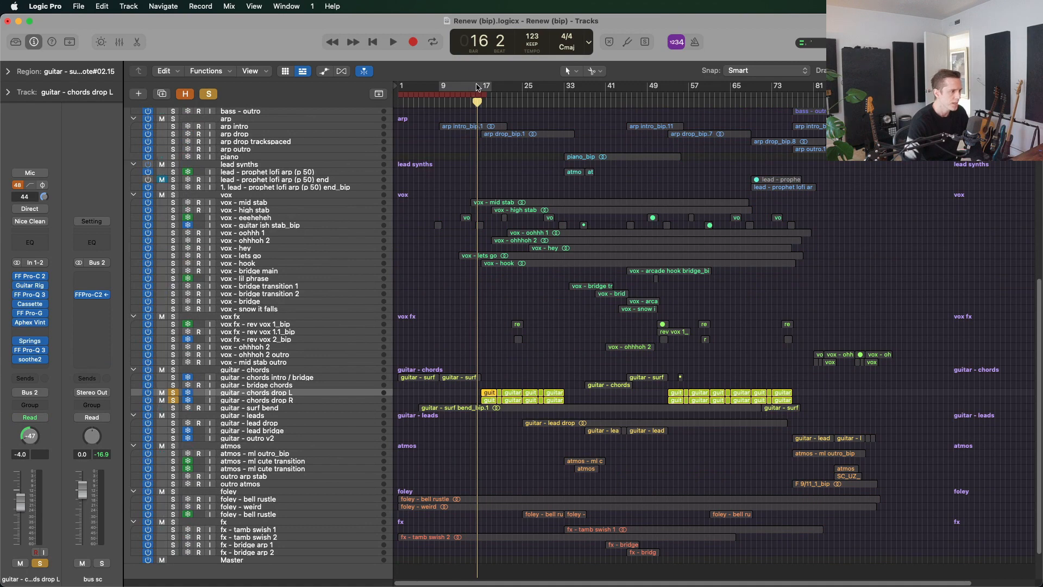
pyautogui.moveTo(483, 87); pyautogui.dragTo(565, 87)
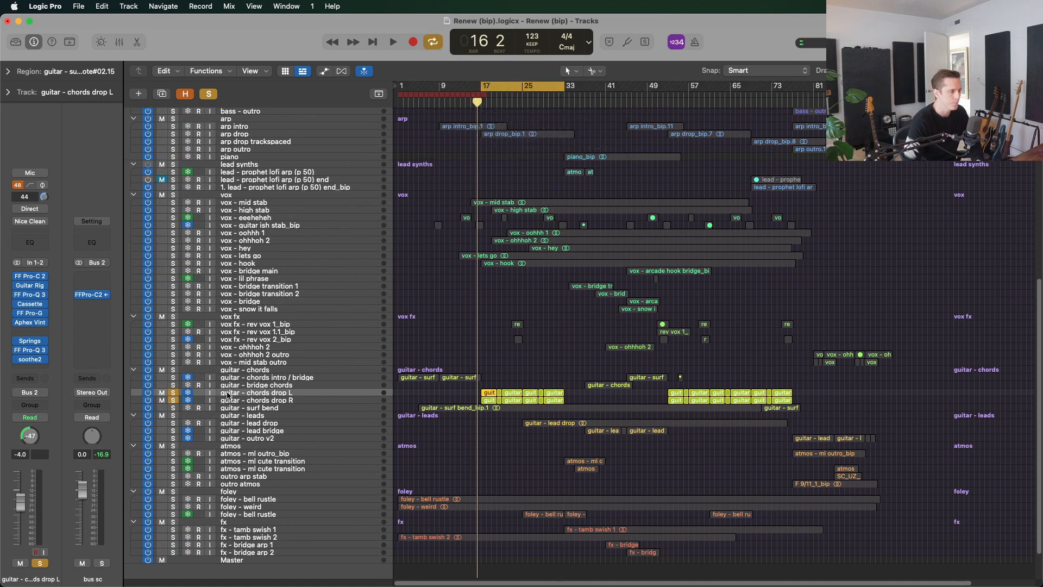
# Select the guitar - chords intro / bridge track and show its Cassette plug-in.
pyautogui.click(299, 395)
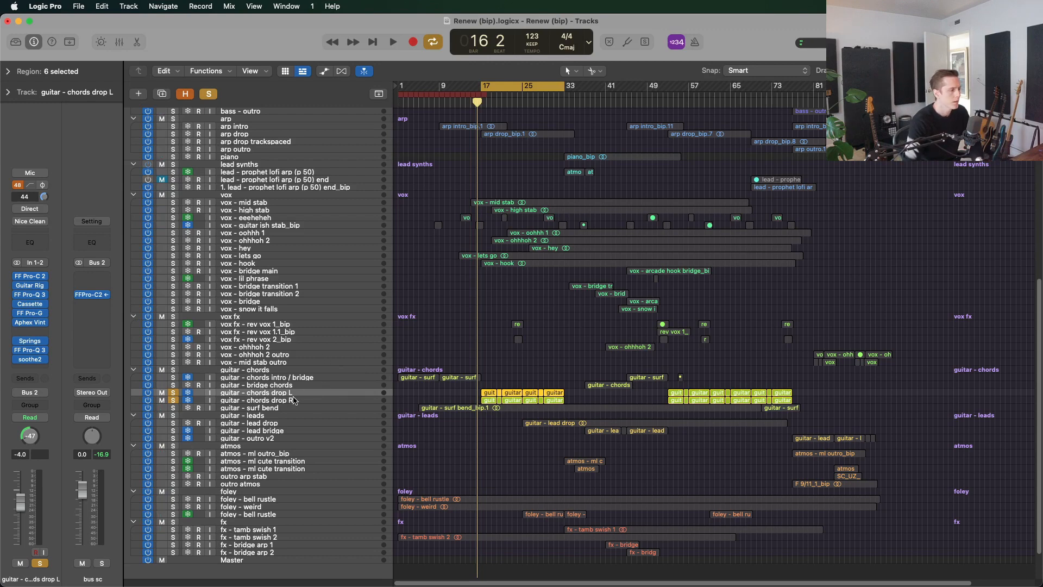
pyautogui.click(303, 377)
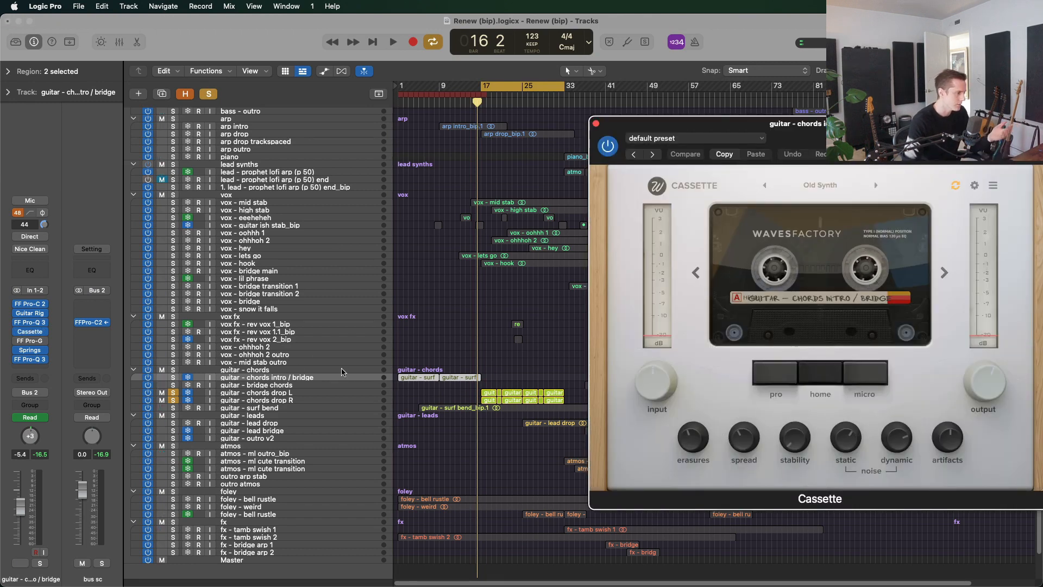
# Check Cassette's spread amount, close the plug-in, and select the guitar - chords drop L track followed by drop R.
pyautogui.moveTo(753, 438)
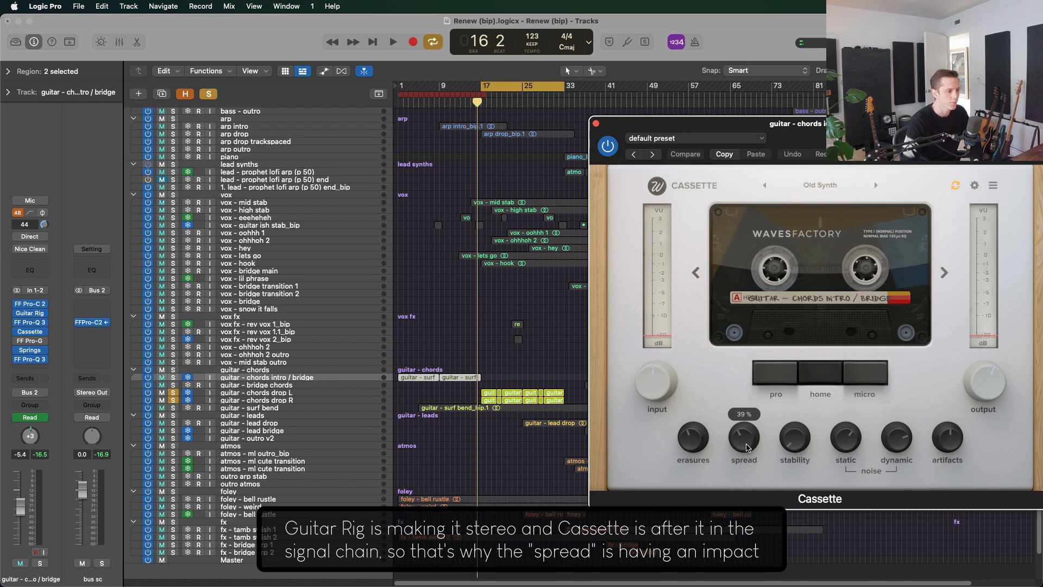
pyautogui.click(596, 124)
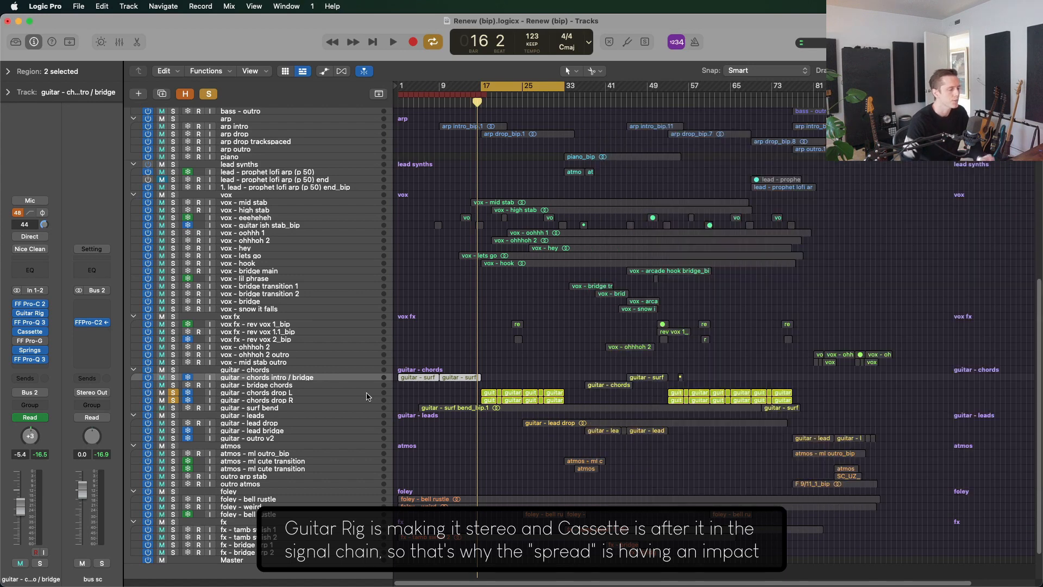
pyautogui.click(287, 394)
pyautogui.press('c')
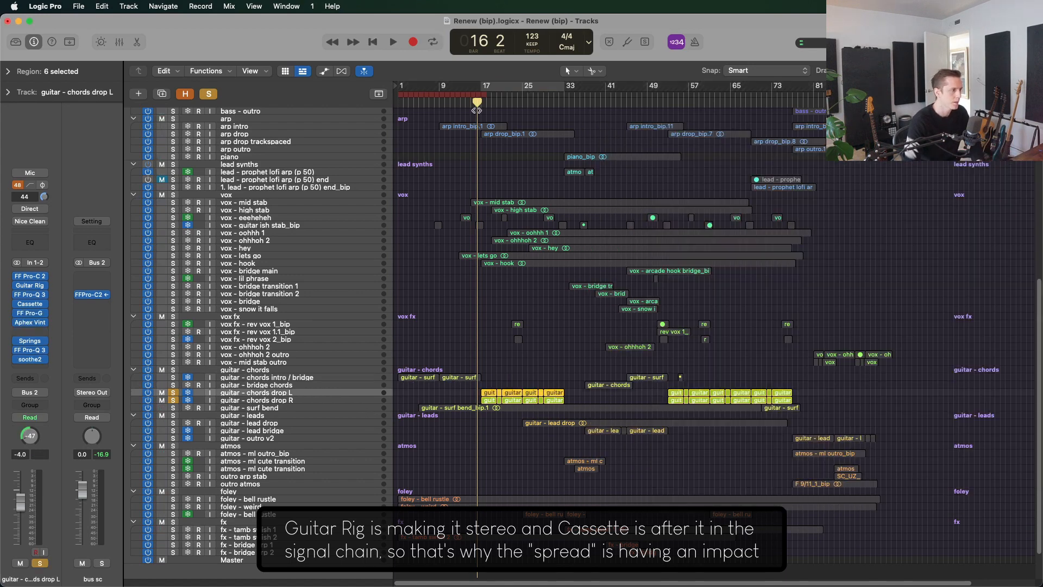
pyautogui.press('c')
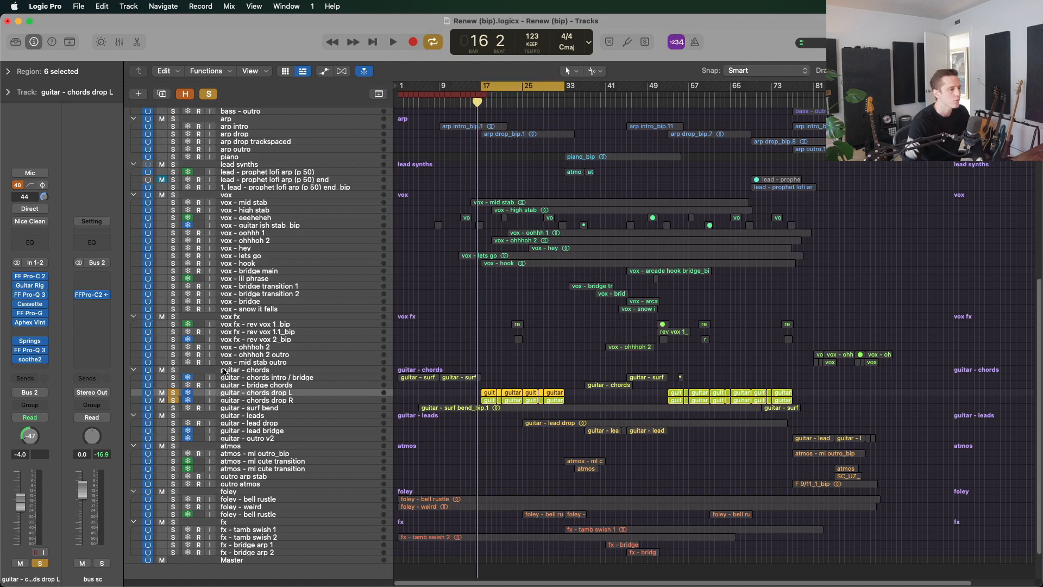
pyautogui.click(300, 401)
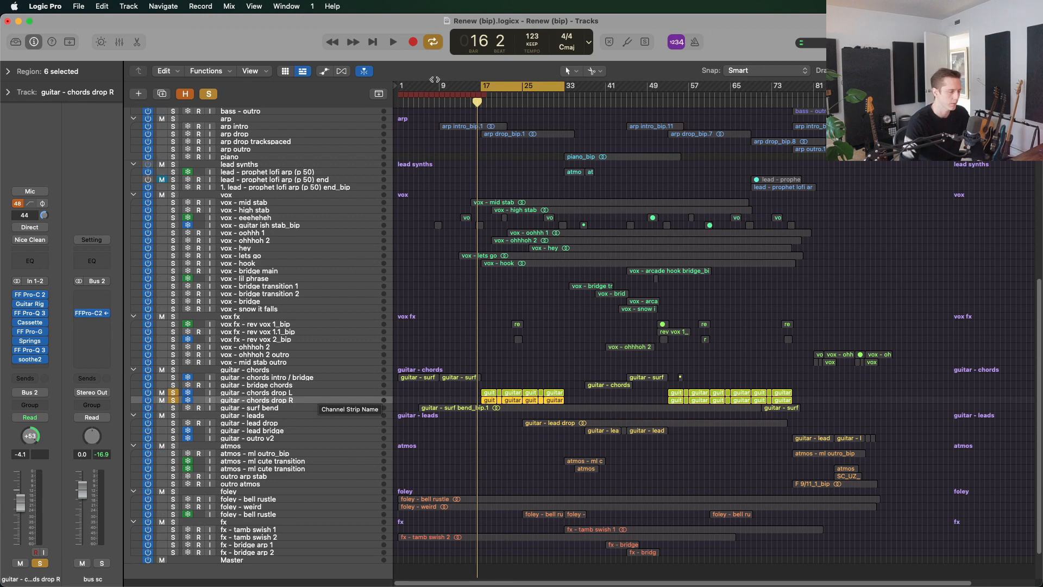
# Disable cycling, add guitar - chords intro / bridge to the solo, and play the transition into the drop chords from bar 15.
pyautogui.press('c')
pyautogui.click(472, 100)
pyautogui.click(173, 377)
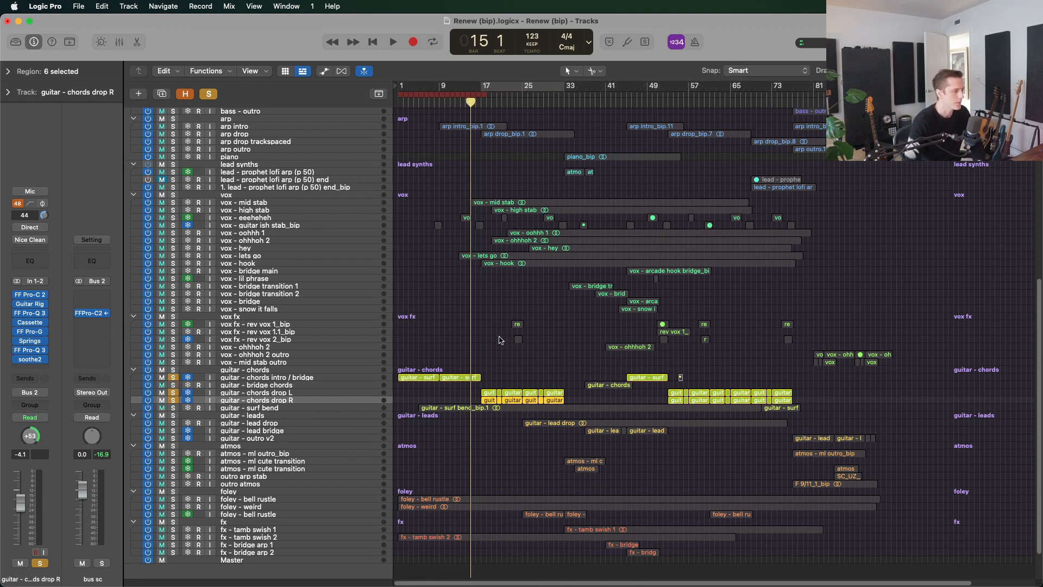
pyautogui.press('space')
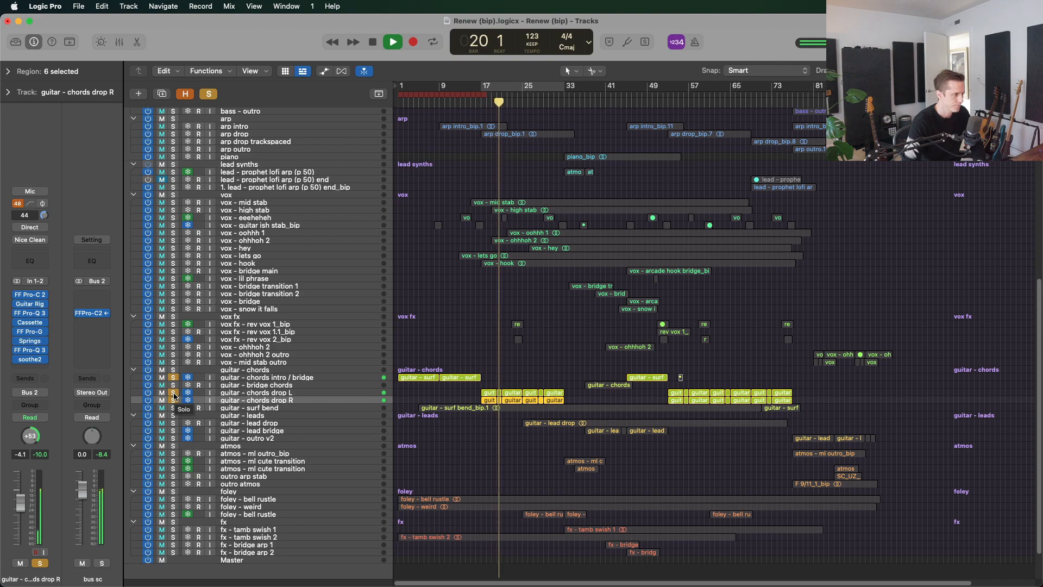
pyautogui.press('space')
# Re-enable cycling, solo the bass track, and play it together with the soloed guitar chords.
pyautogui.press('c')
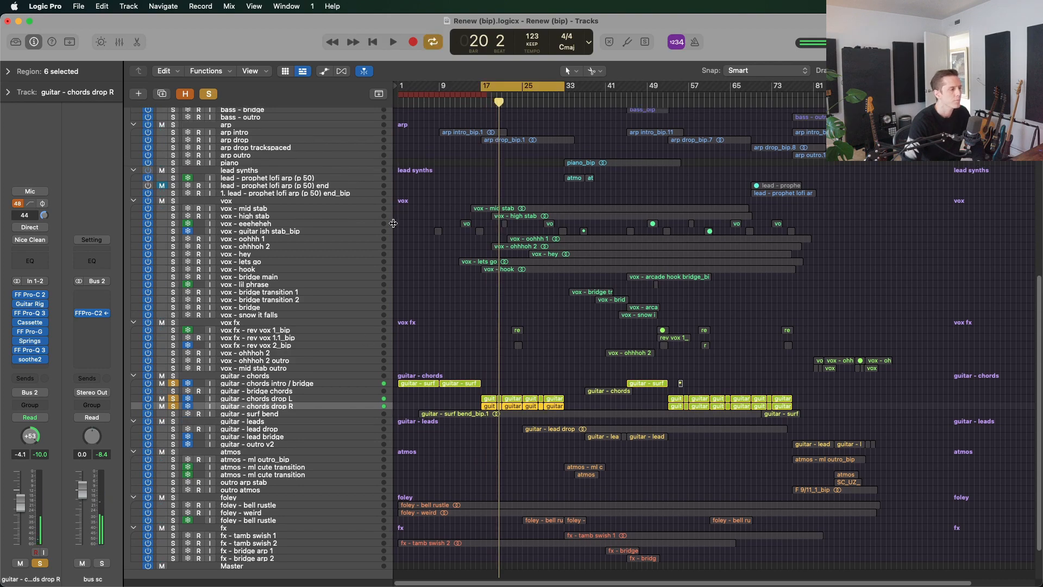
pyautogui.scroll(5, 377, 284)
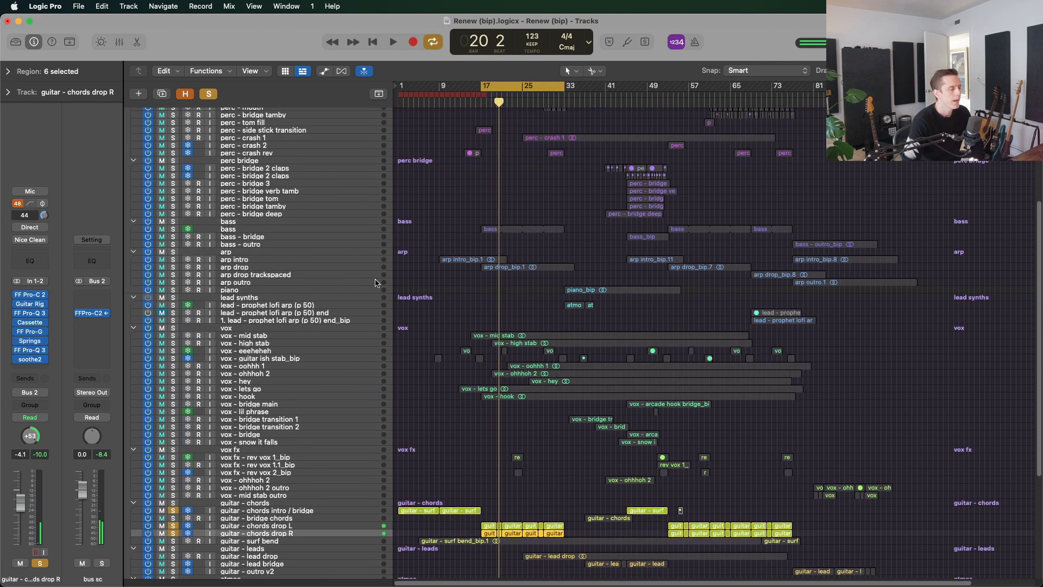
pyautogui.click(173, 229)
pyautogui.click(307, 231)
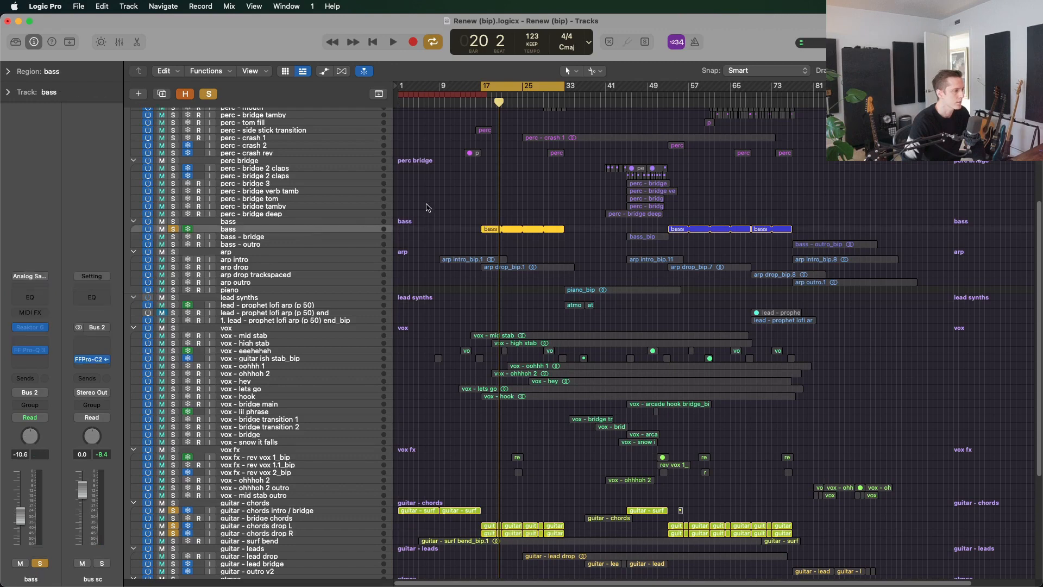
pyautogui.scroll(-3, 421, 205)
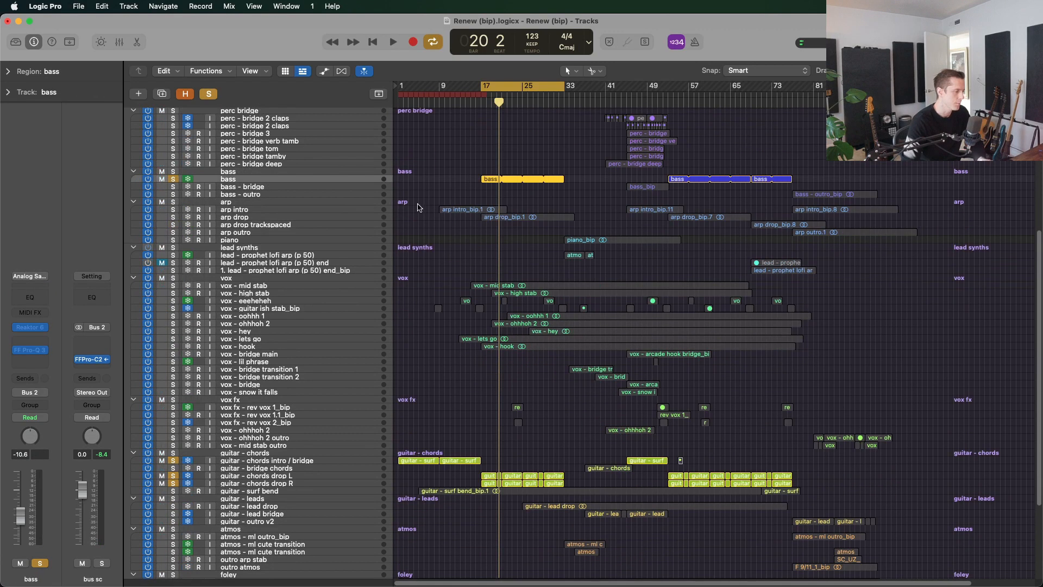
pyautogui.click(439, 181)
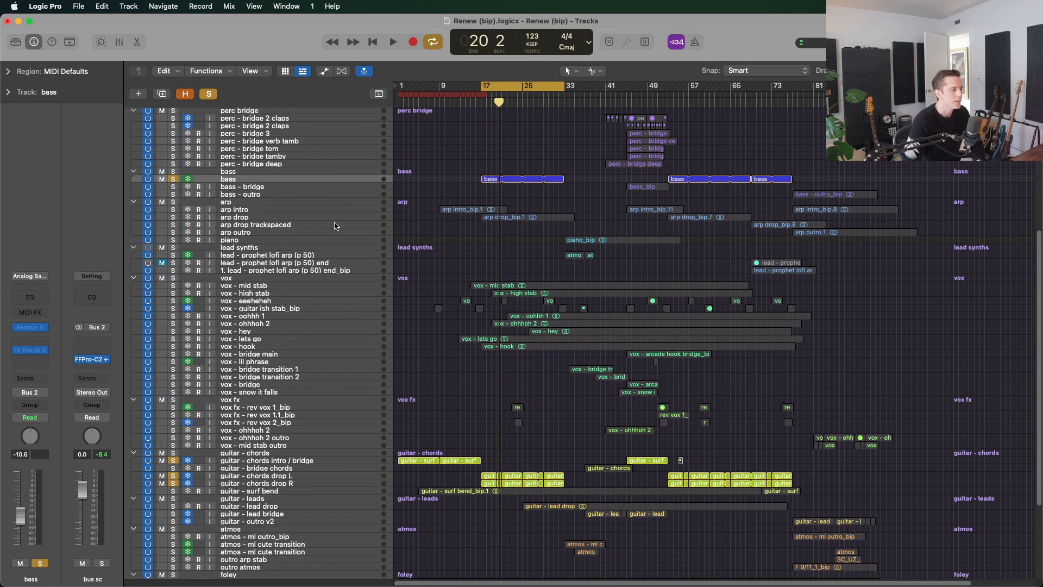
pyautogui.press('space')
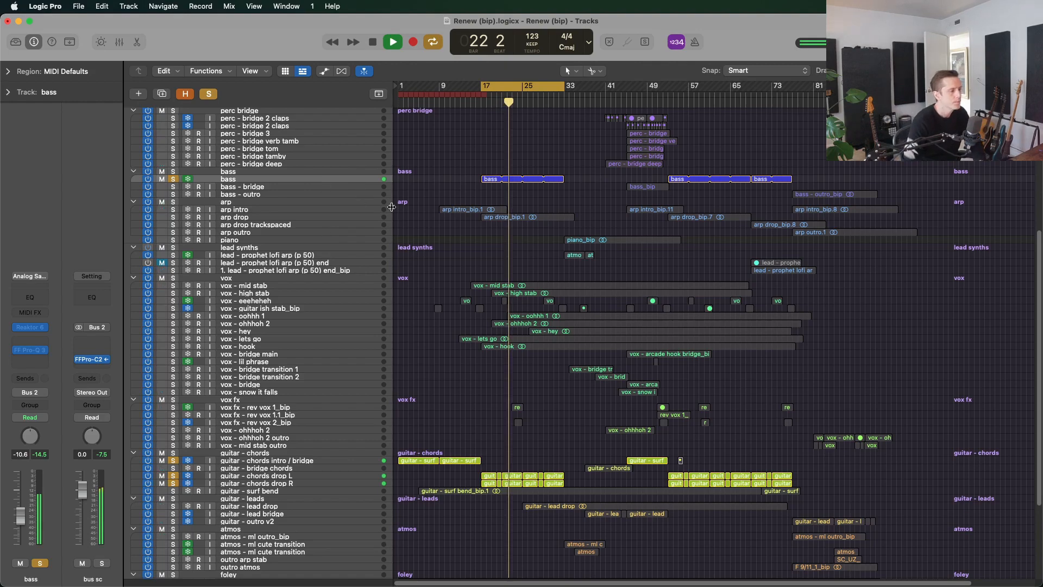
pyautogui.press('space')
# Add the arp drop track to the solo, play it with the bass and guitar chords, and stop with cycling disabled.
pyautogui.scroll(3, 521, 244)
pyautogui.scroll(2, 521, 244)
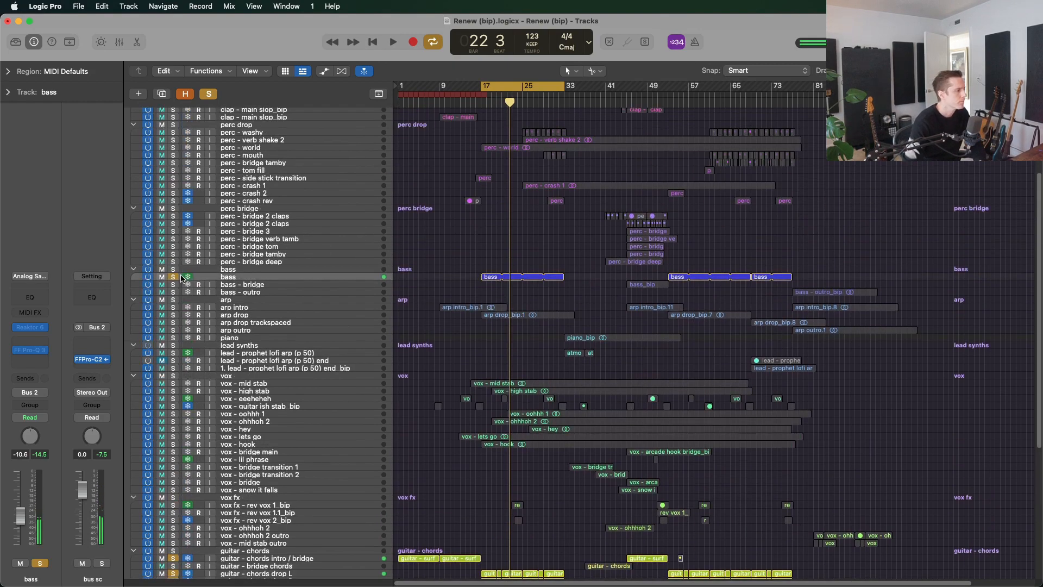
pyautogui.scroll(-3, 324, 306)
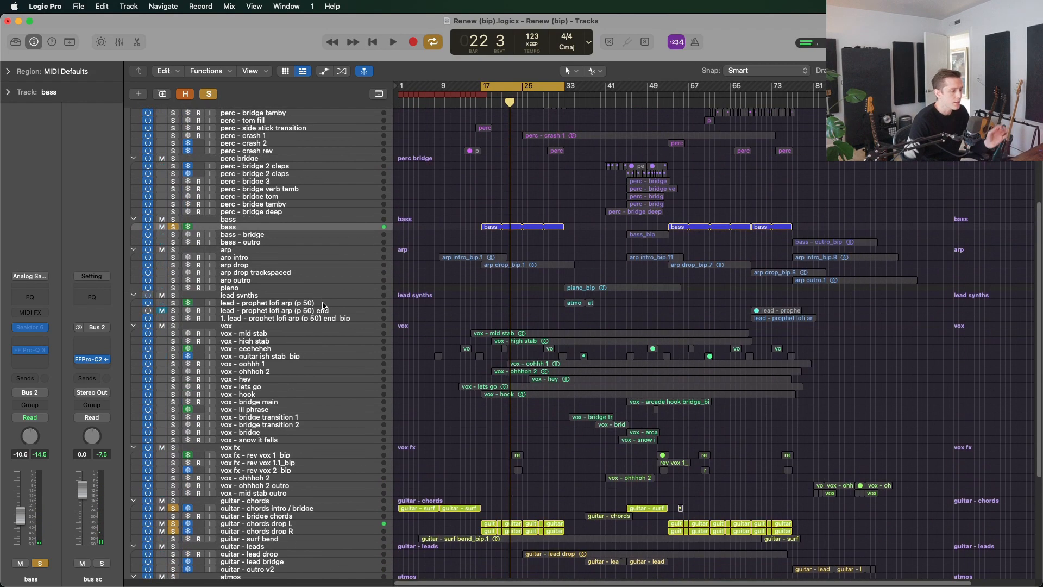
pyautogui.scroll(-3, 341, 296)
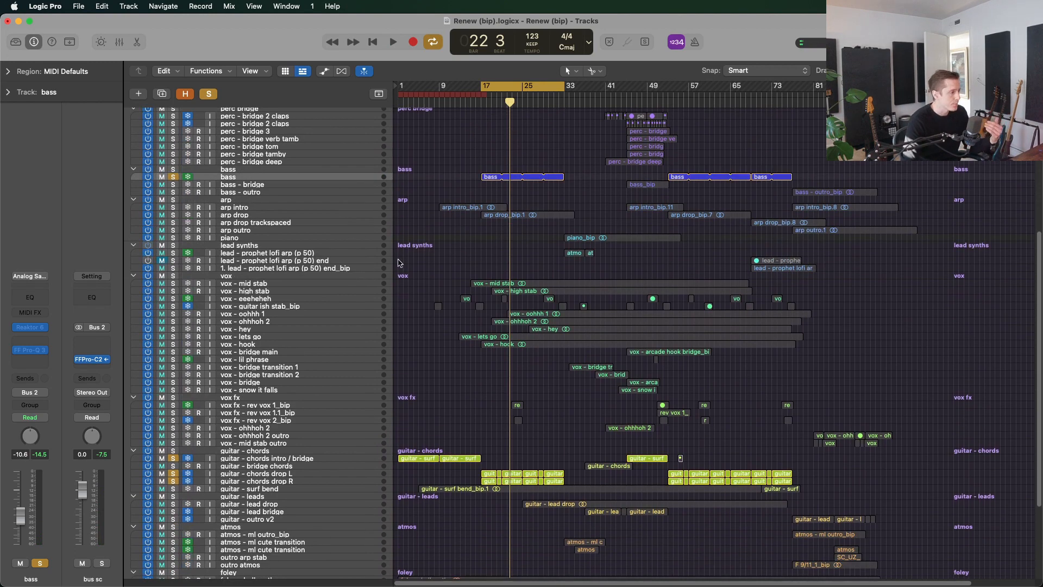
pyautogui.click(267, 216)
pyautogui.click(173, 216)
pyautogui.press('space')
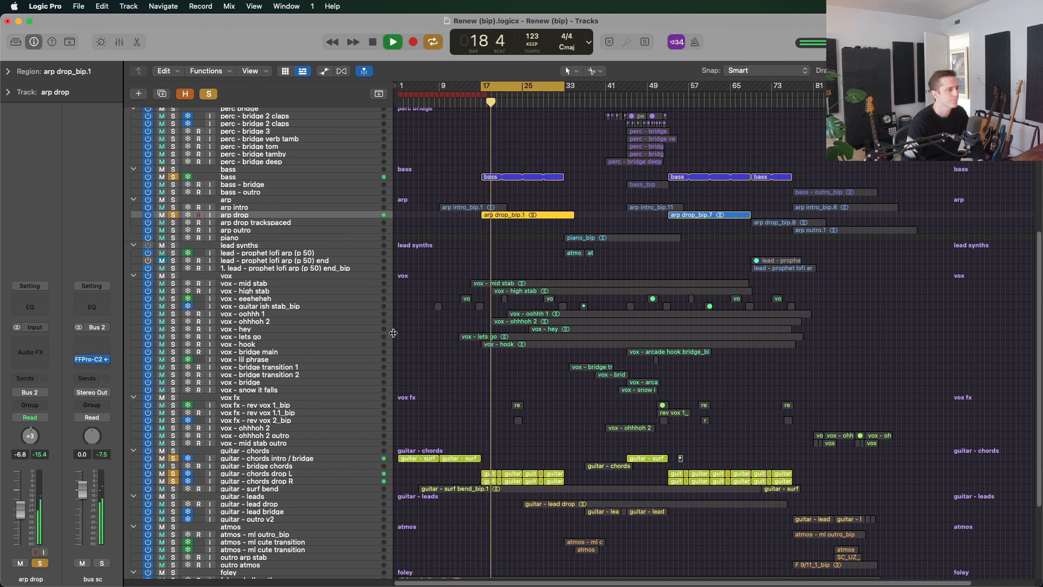
pyautogui.press('c')
pyautogui.scroll(3, 354, 324)
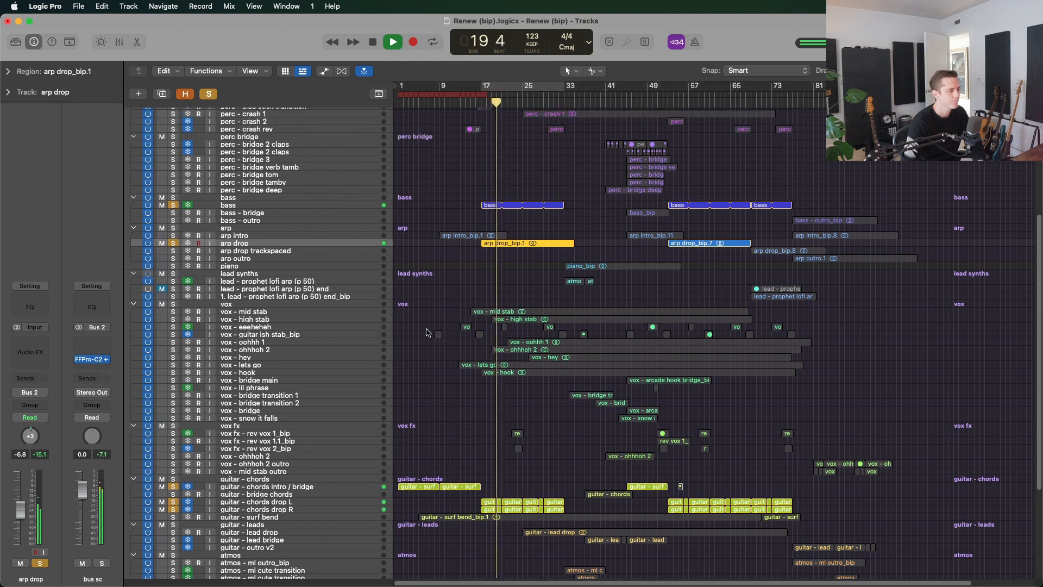
pyautogui.press('space')
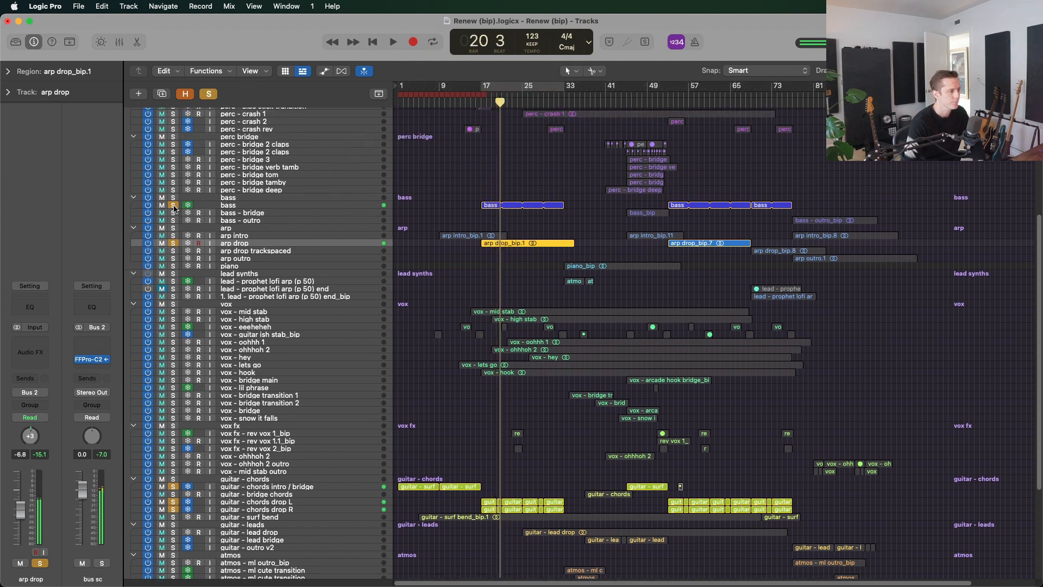
# Unsolo the bass, arp drop, guitar - chords intro / bridge, and guitar - chords drop L and R tracks.
pyautogui.moveTo(173, 206); pyautogui.dragTo(176, 510)
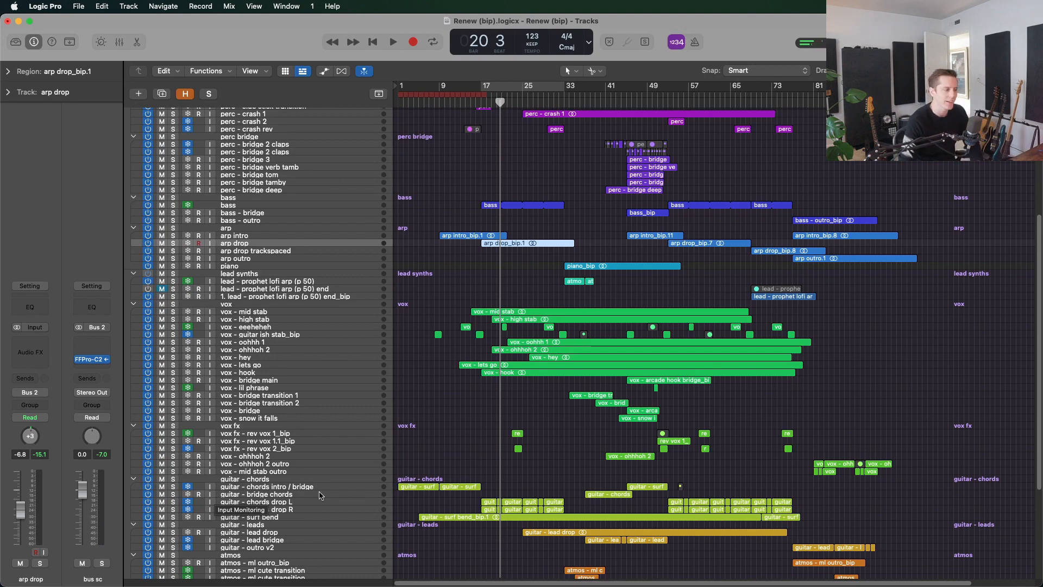
pyautogui.scroll(-3, 531, 405)
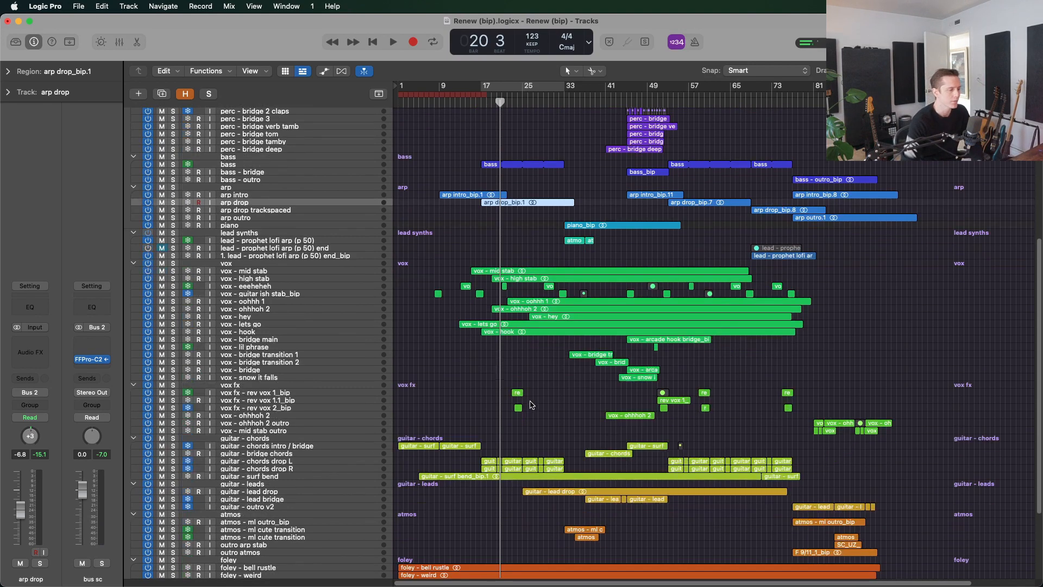
pyautogui.scroll(-1, 531, 405)
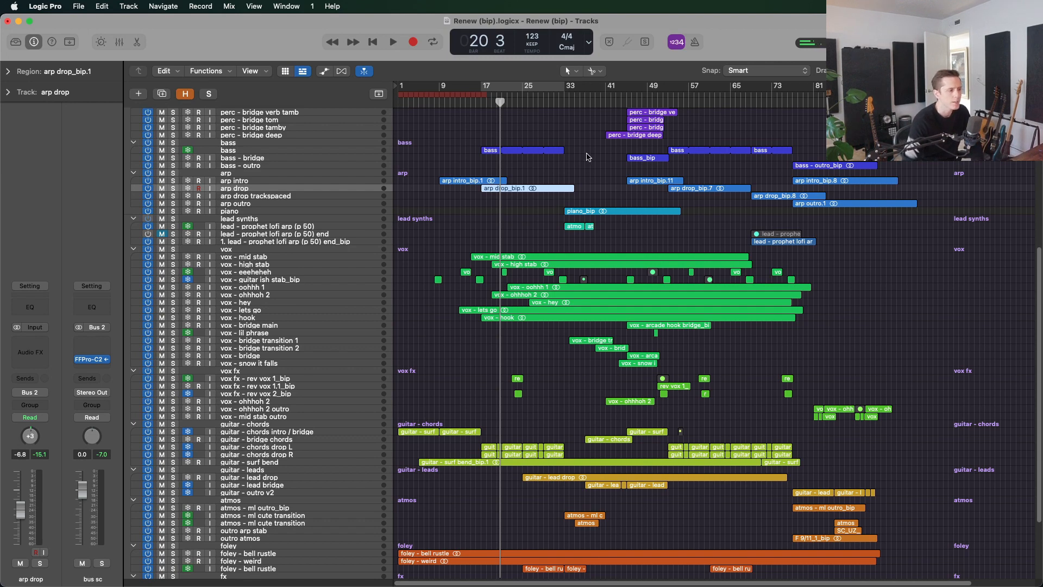
pyautogui.scroll(-6, 569, 405)
# Set the cycle range to bars 25–41 and select the guitar - lead drop track.
pyautogui.moveTo(564, 87); pyautogui.dragTo(523, 87)
pyautogui.scroll(6, 575, 288)
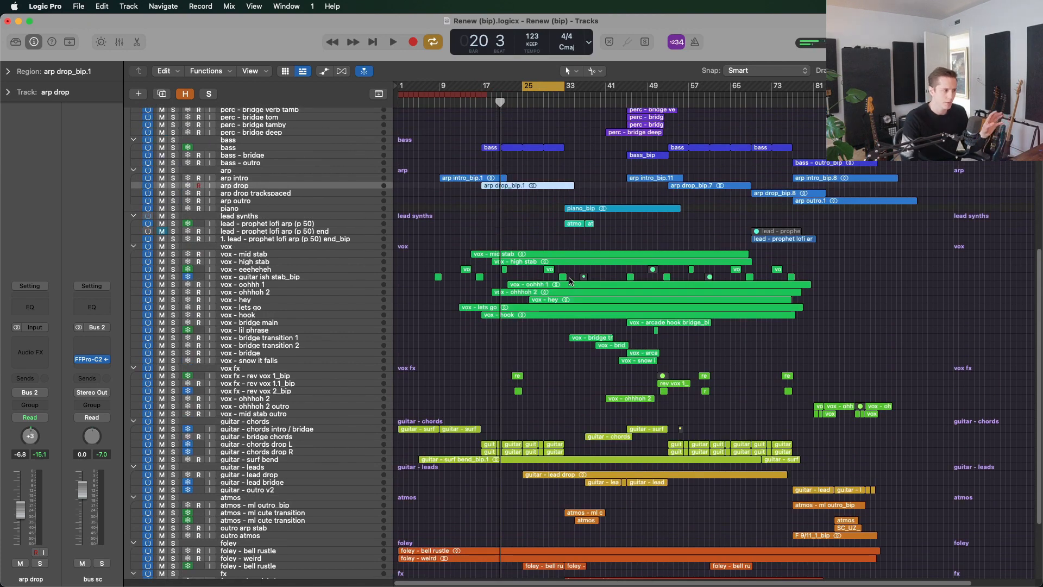
pyautogui.scroll(1, 570, 279)
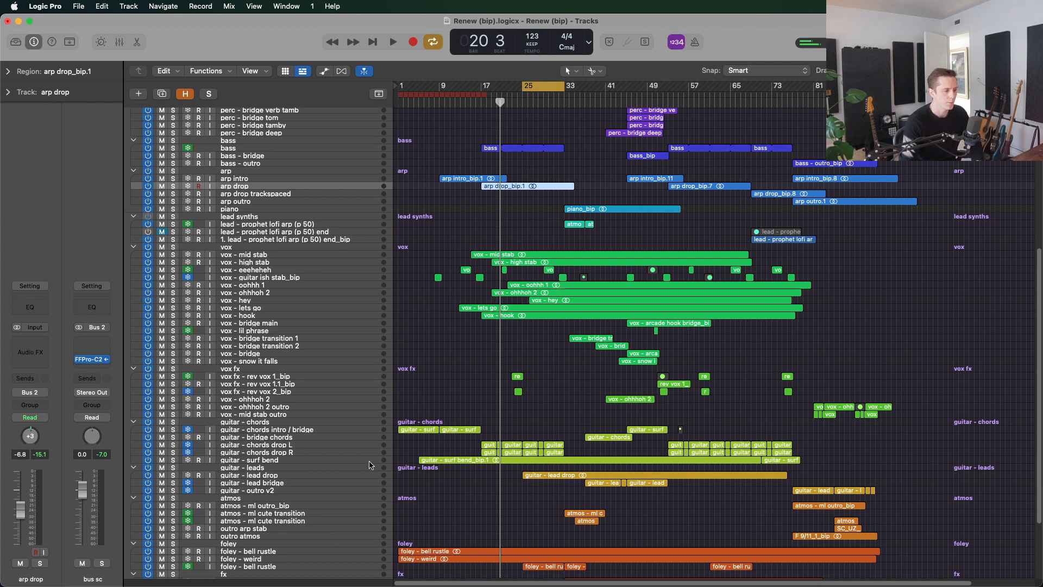
pyautogui.click(305, 475)
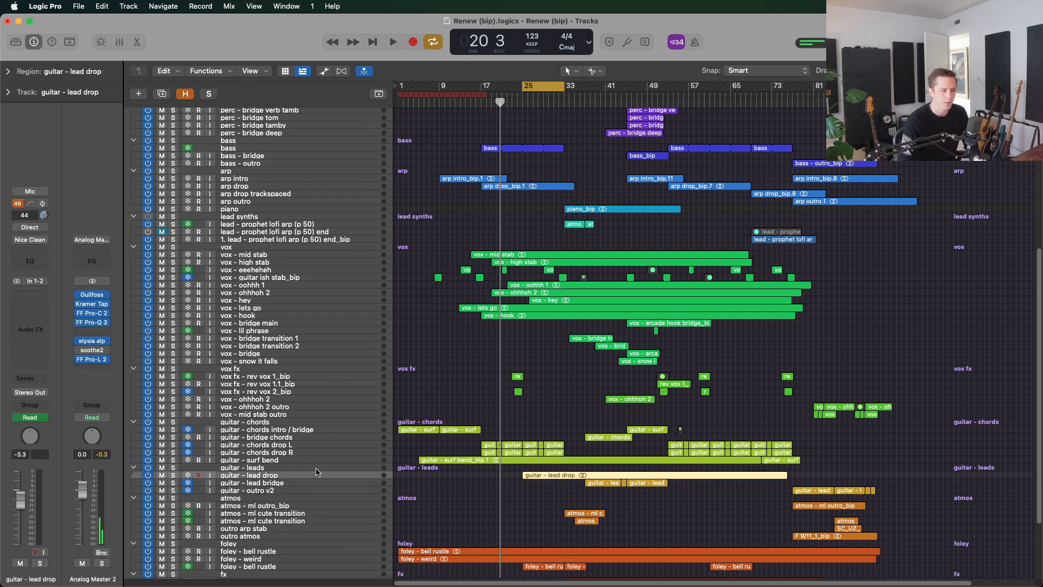
pyautogui.scroll(-5, 305, 462)
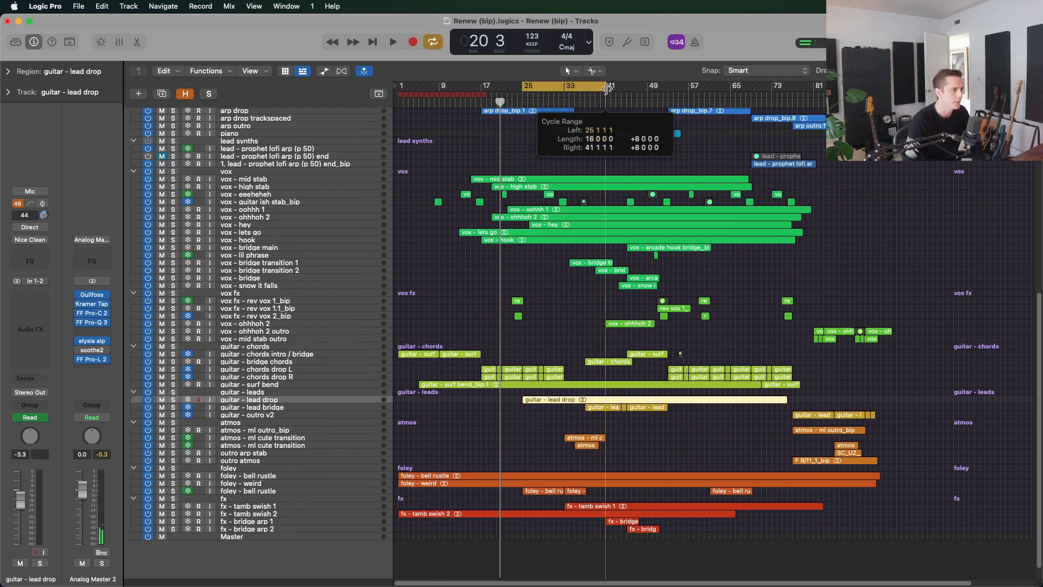
# Solo guitar - lead drop, guitar - chords drop L and R, bass, and arp drop, and start playback from bar 25.
pyautogui.click(174, 400)
pyautogui.press('super+Down')
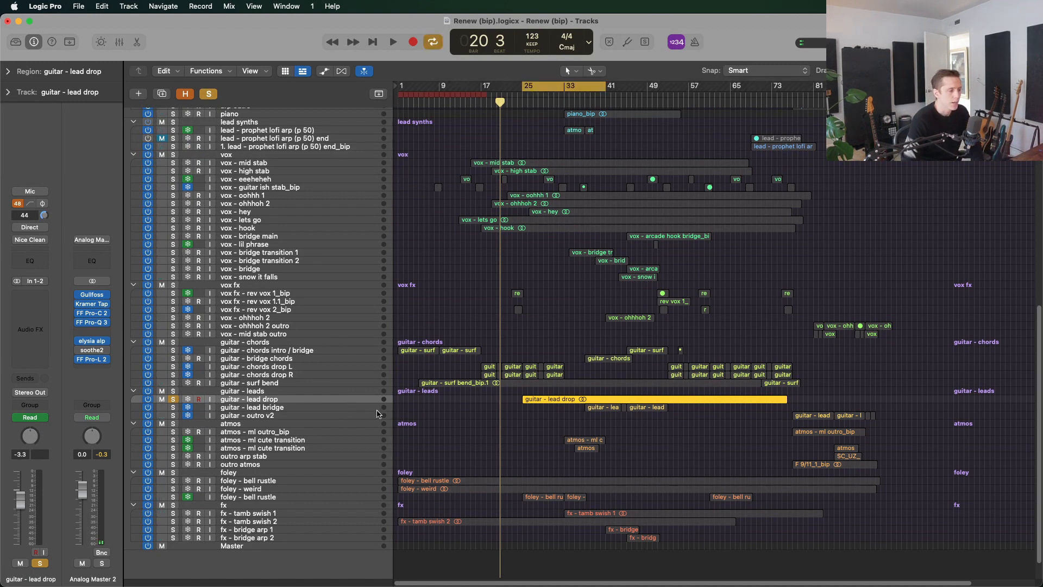
pyautogui.press('super+Up')
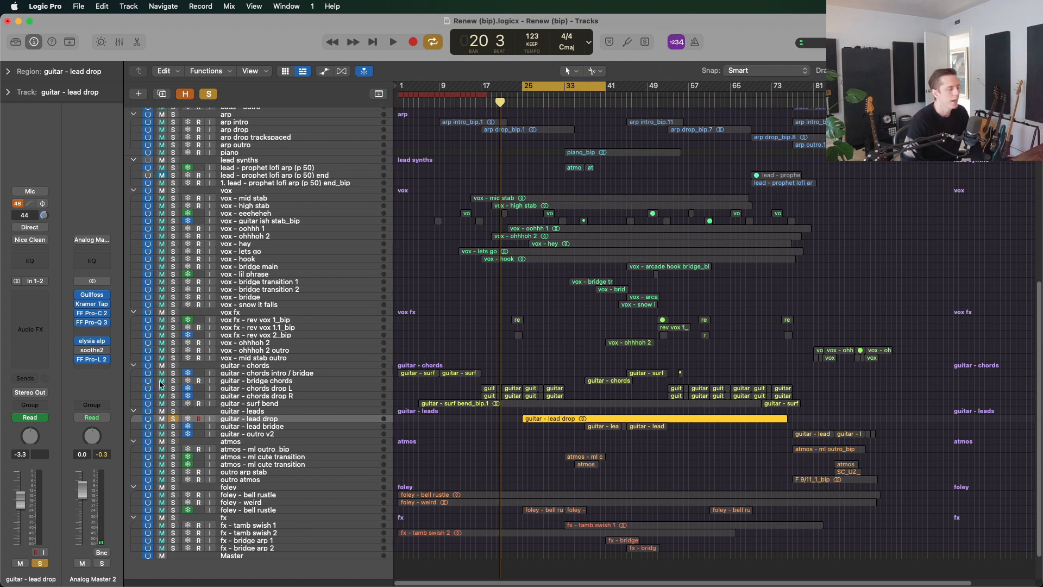
pyautogui.moveTo(174, 389); pyautogui.dragTo(175, 397)
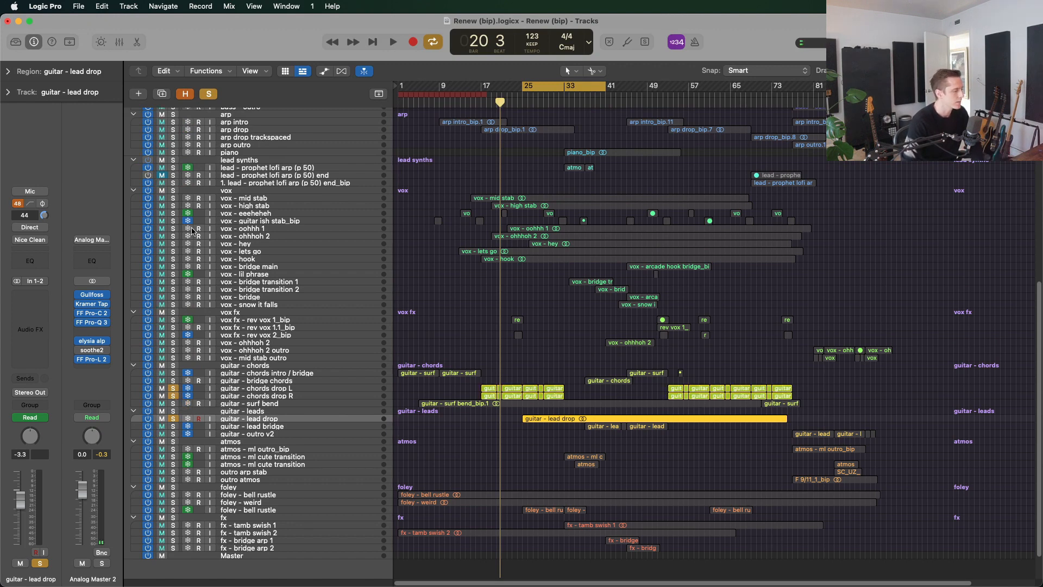
pyautogui.scroll(5, 190, 222)
pyautogui.click(174, 182)
pyautogui.click(173, 219)
pyautogui.press('space')
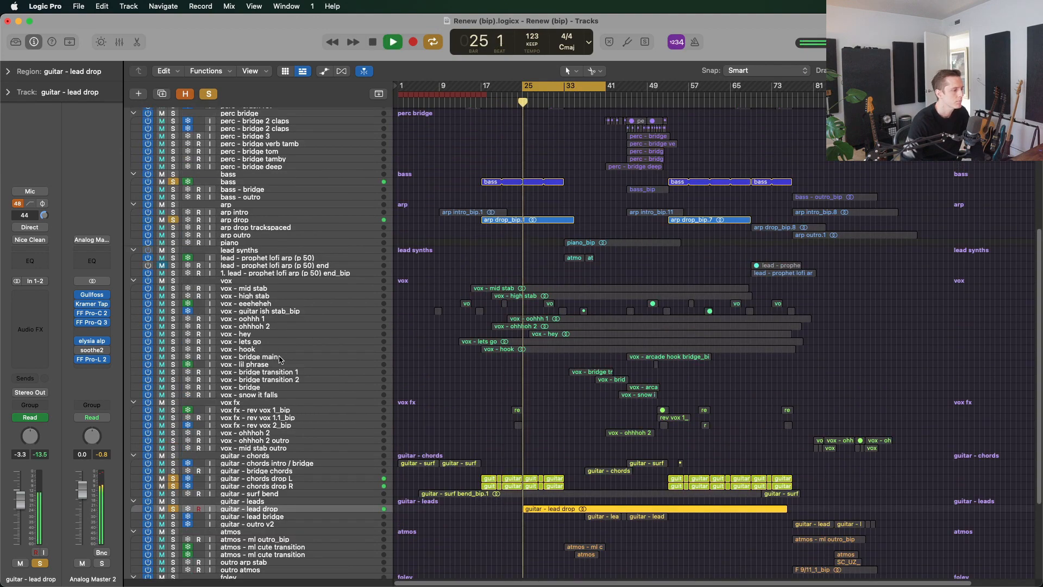
# Unsolo the arp drop during playback, listen to the lead drop with bass and chords, and stop with cycling enabled.
pyautogui.click(173, 219)
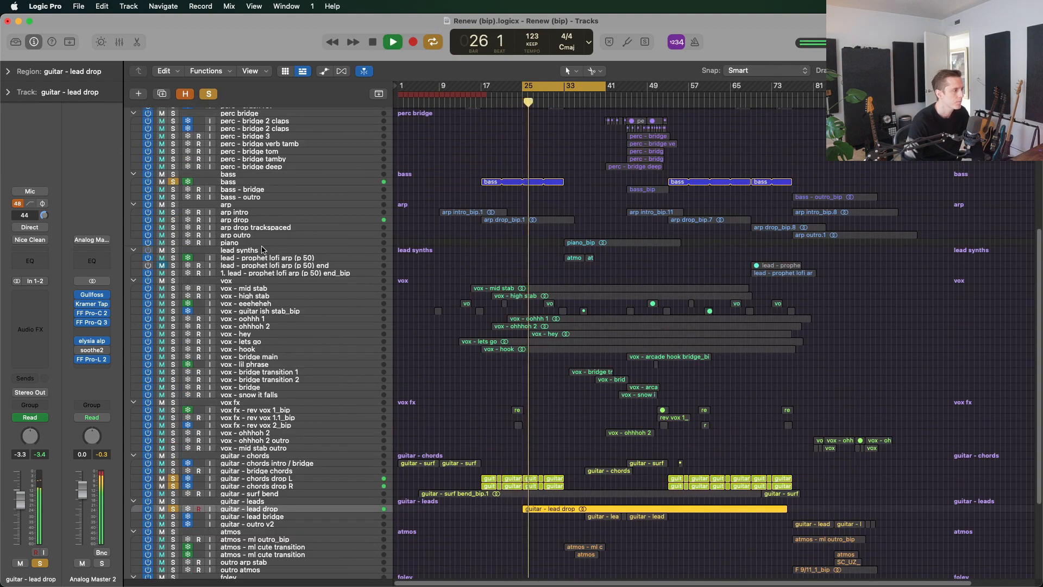
pyautogui.scroll(-6, 349, 390)
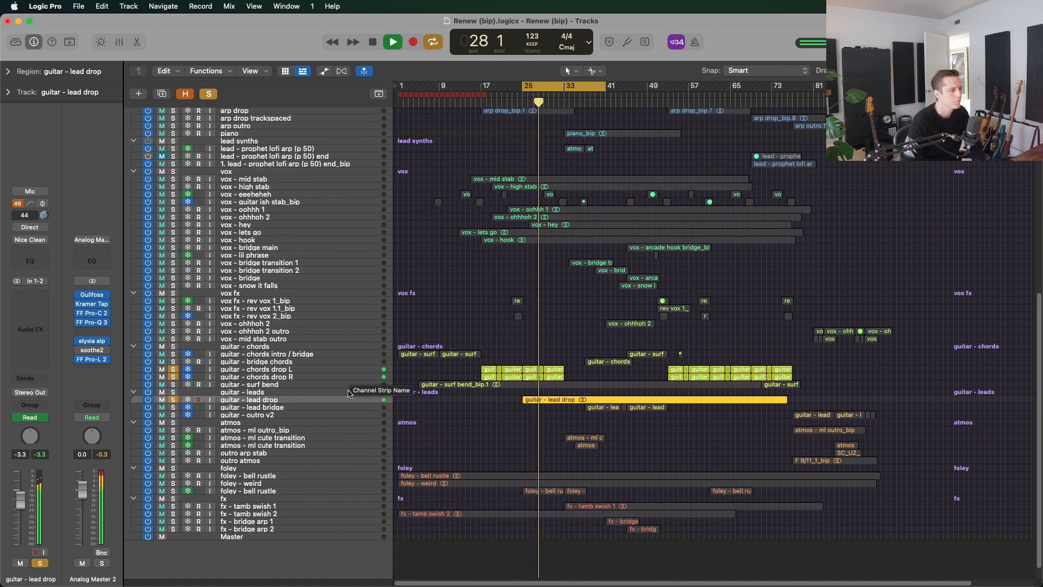
pyautogui.press('space')
pyautogui.press('c')
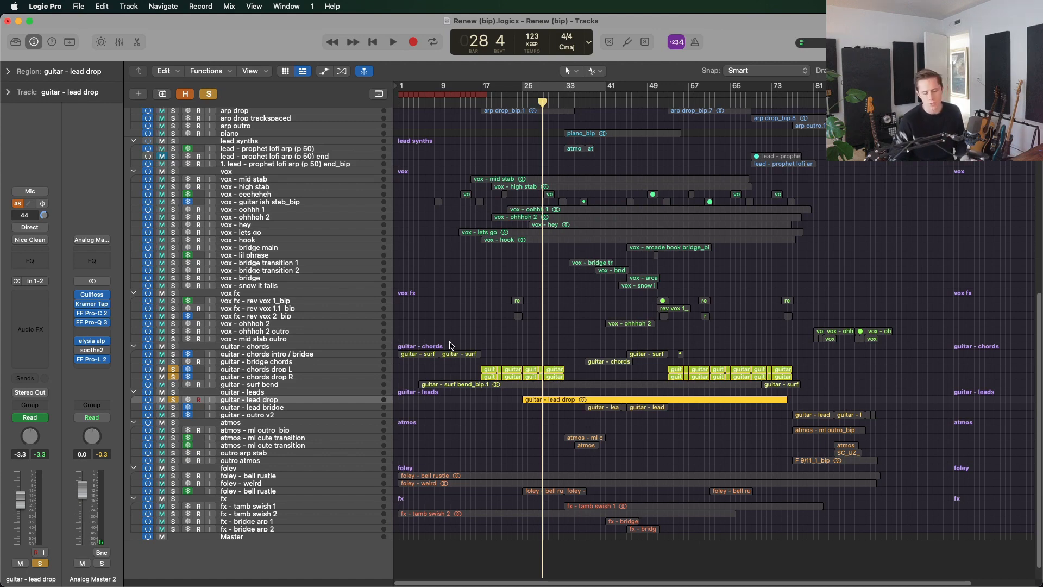
pyautogui.press('c')
# Set the cycle range to bars 36–53 around the guitar - lead bridge regions.
pyautogui.scroll(-2, 464, 391)
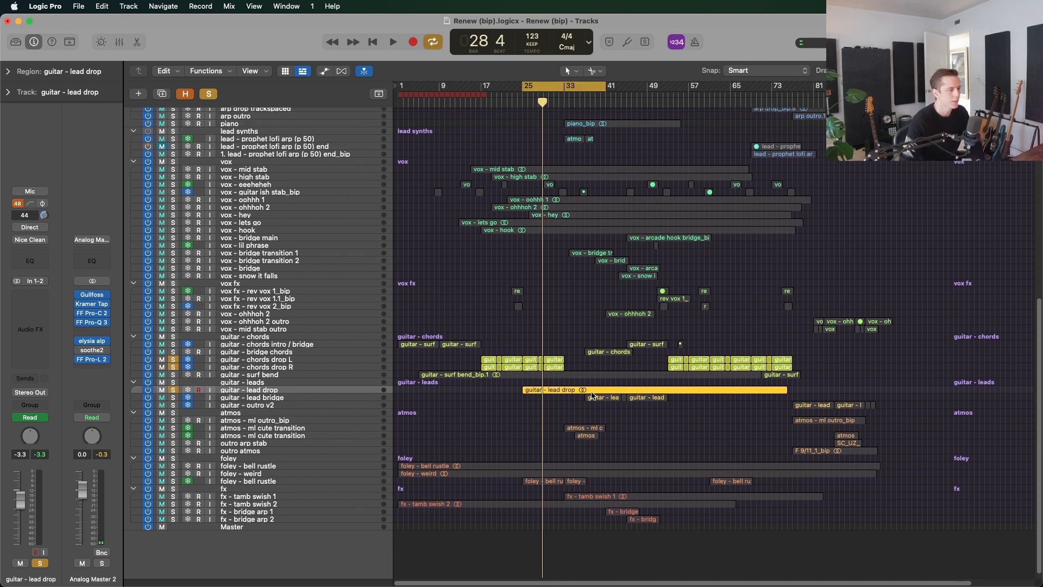
pyautogui.moveTo(580, 89); pyautogui.dragTo(668, 103)
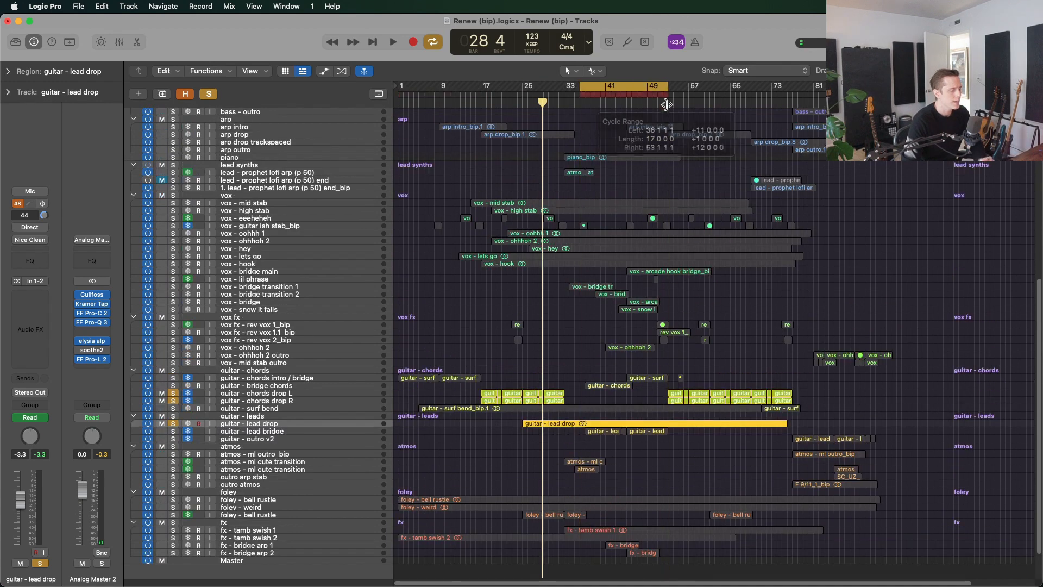
# Solo the guitar - lead bridge track in addition to the already soloed tracks, and reselect guitar - lead drop.
pyautogui.click(304, 430)
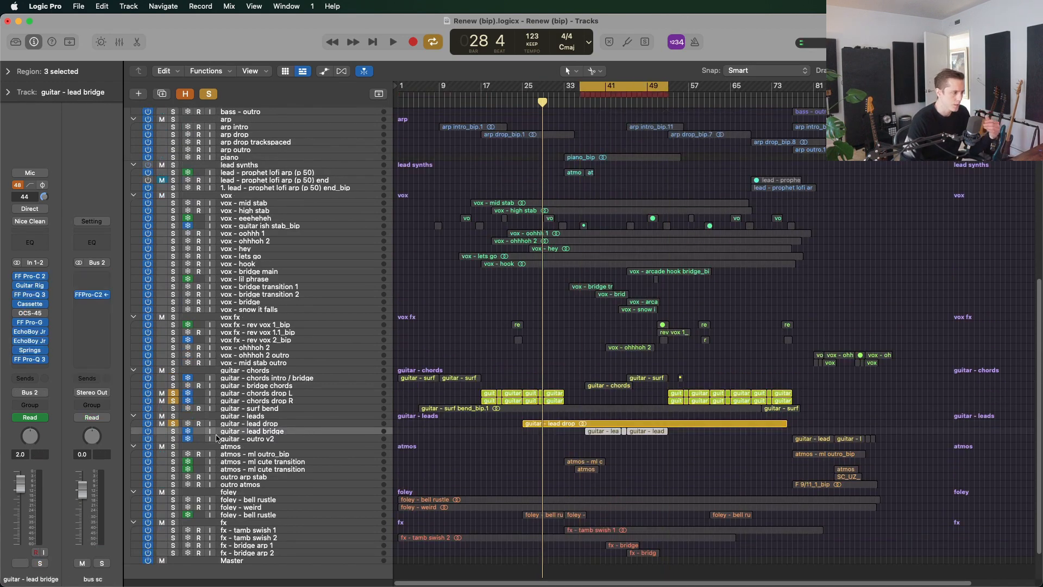
pyautogui.click(174, 431)
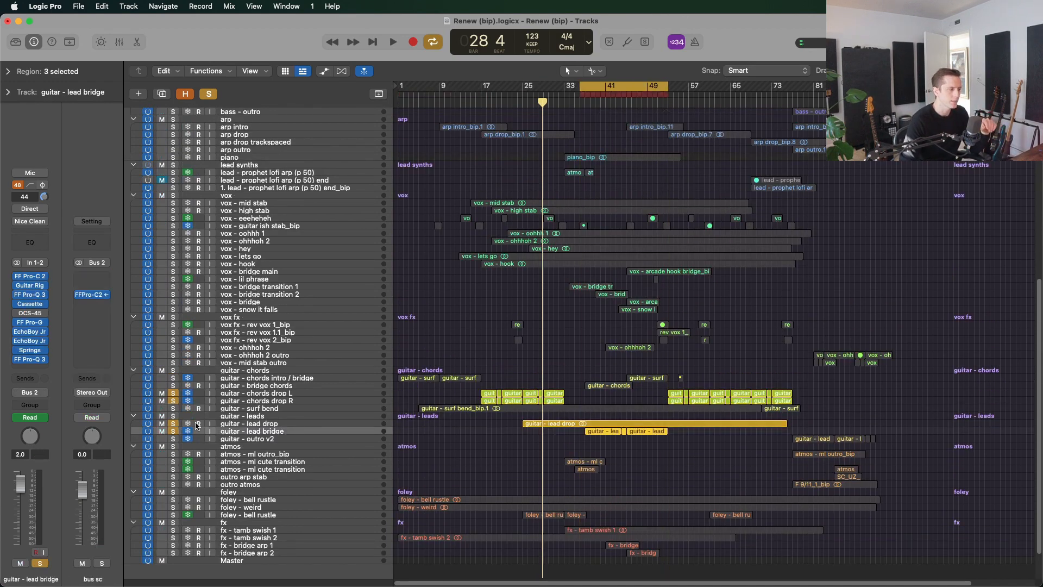
pyautogui.click(267, 424)
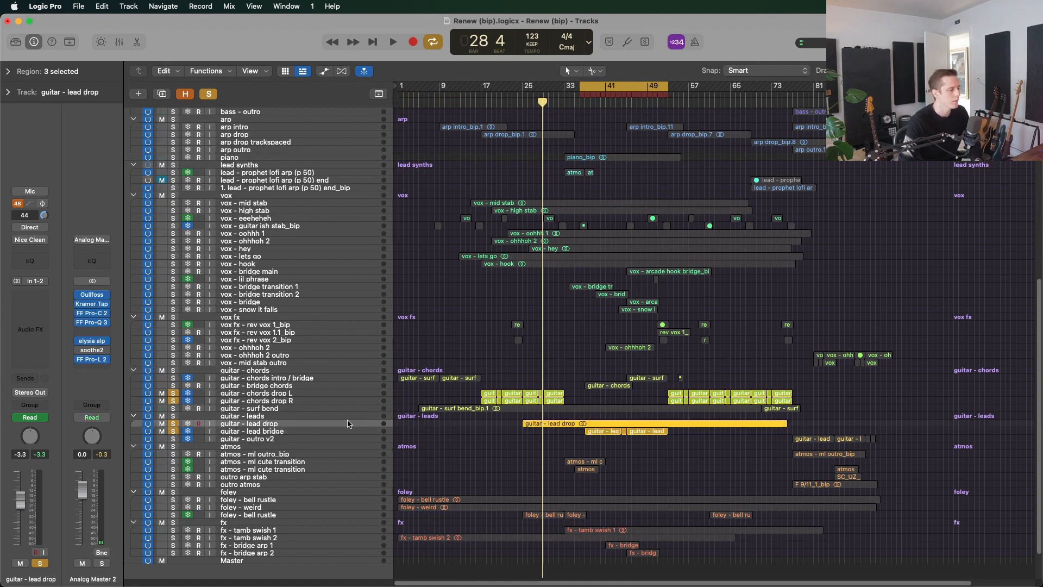
# Shift the cycle range one bar later to start at bar 37, select guitar - lead bridge, and start playback.
pyautogui.scroll(-2, 434, 272)
pyautogui.moveTo(588, 88); pyautogui.dragTo(594, 88)
pyautogui.click(317, 392)
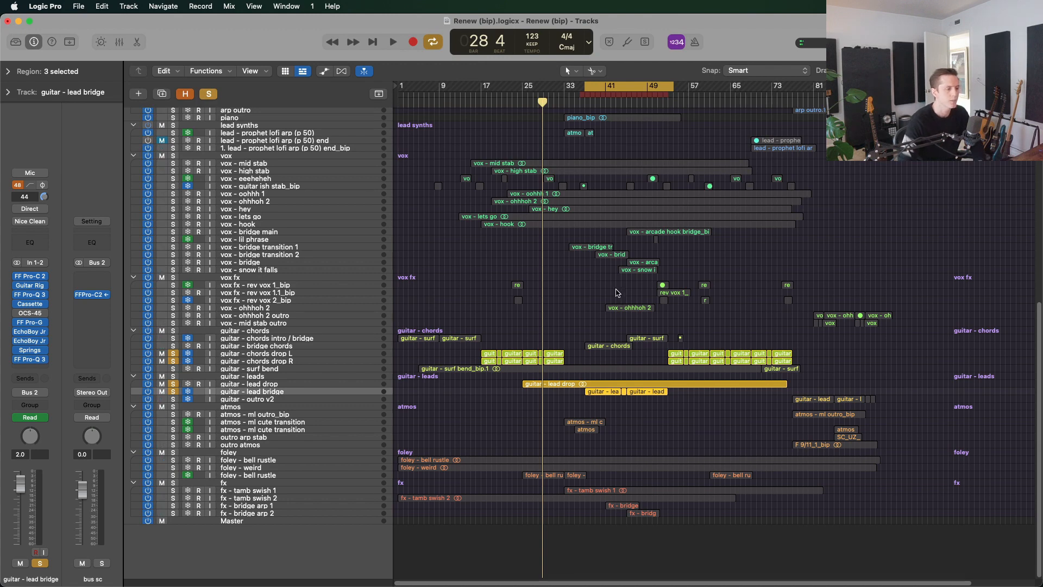
pyautogui.press('space')
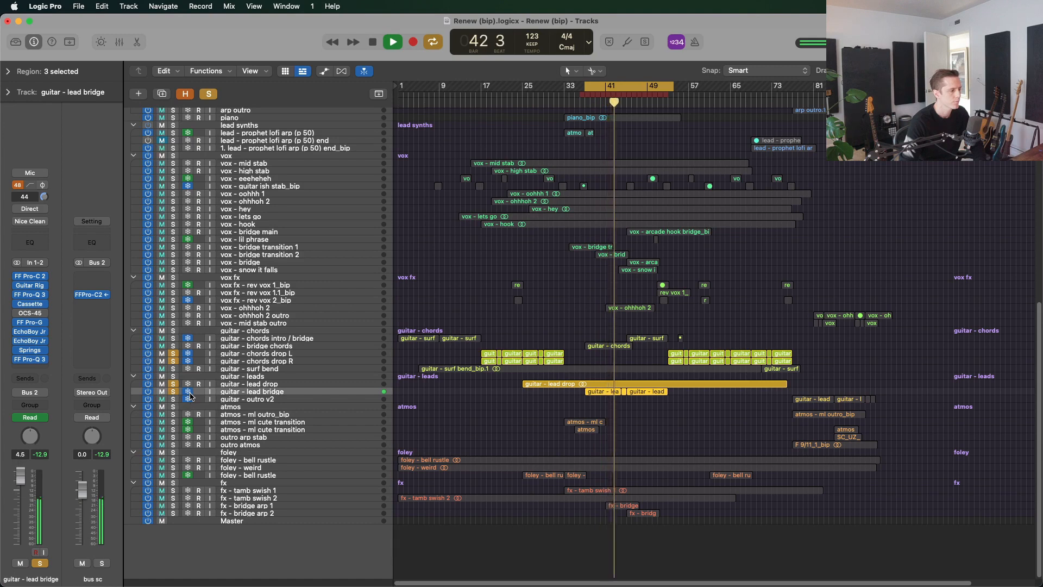
# Stop playback, examine the Cassette plug-in settings on guitar - lead bridge, and close the plug-in window.
pyautogui.press('space')
pyautogui.moveTo(33, 306)
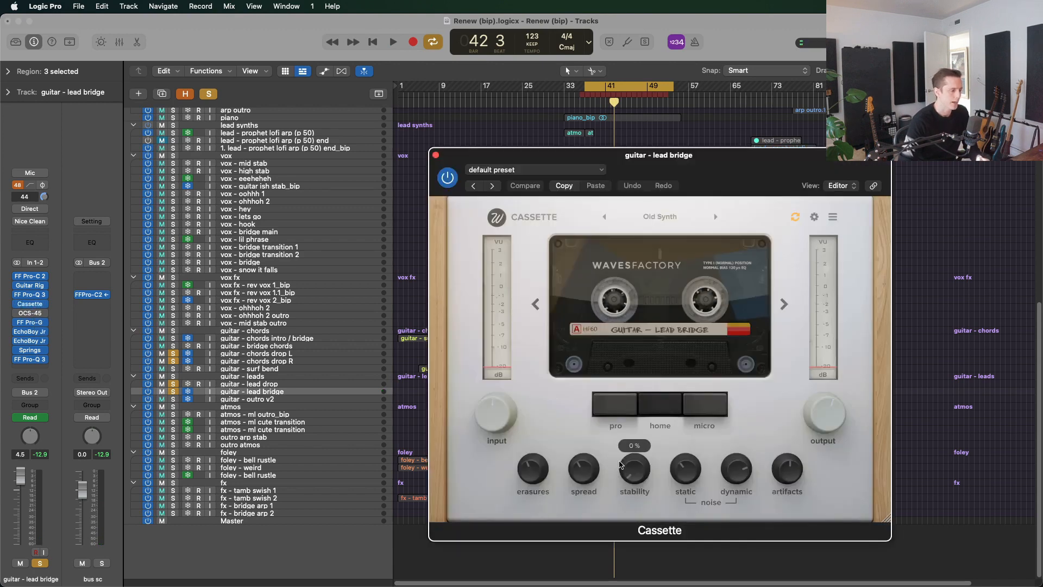
pyautogui.click(435, 154)
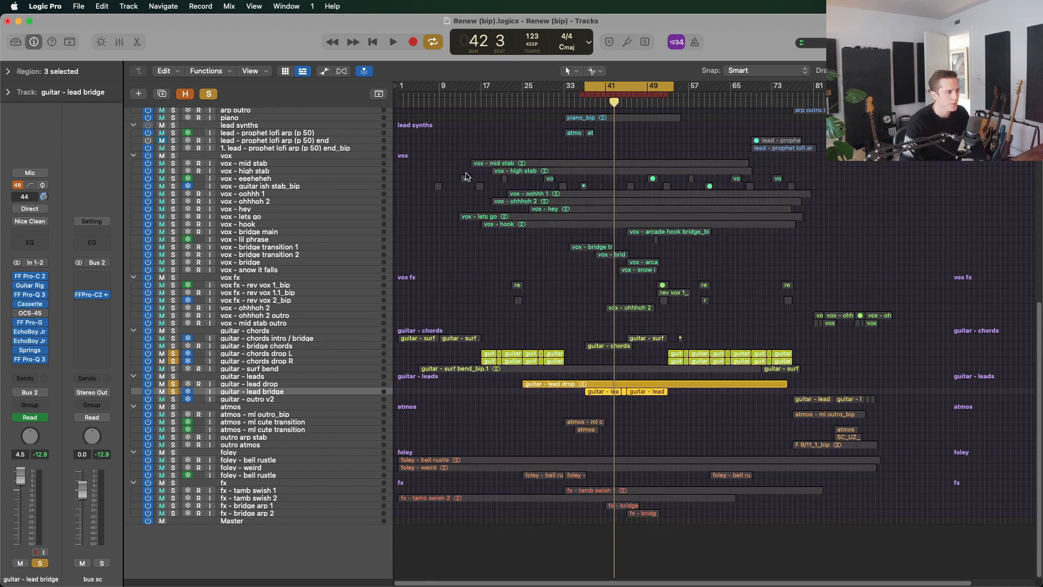
# Set the cycle range to bars 45–53 and show the region parameters of the guitar - lead bridge region at bar 45.
pyautogui.click(623, 91)
pyautogui.moveTo(627, 90); pyautogui.dragTo(668, 90)
pyautogui.click(283, 398)
pyautogui.click(299, 391)
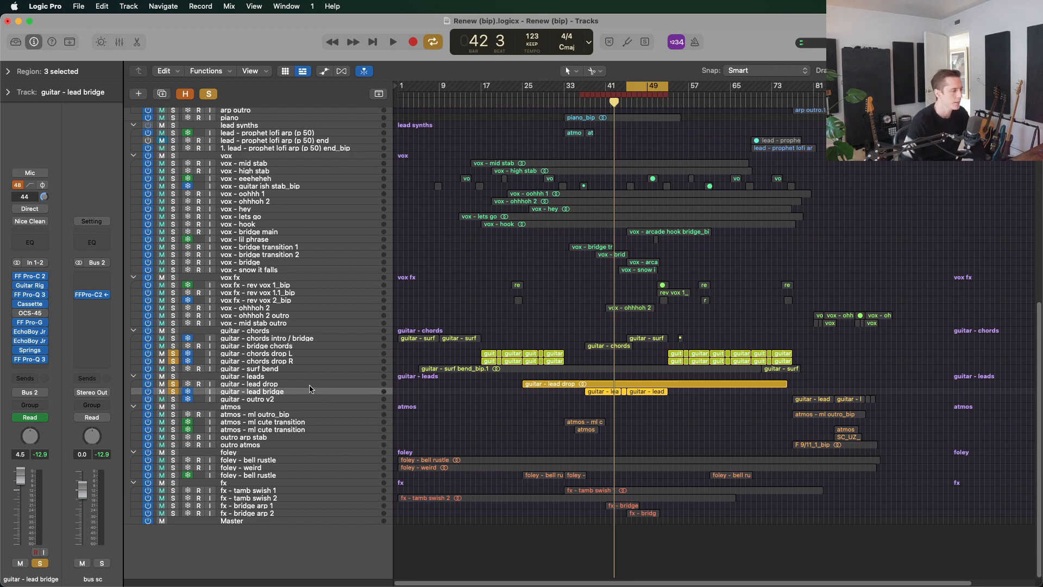
pyautogui.click(9, 72)
pyautogui.click(649, 392)
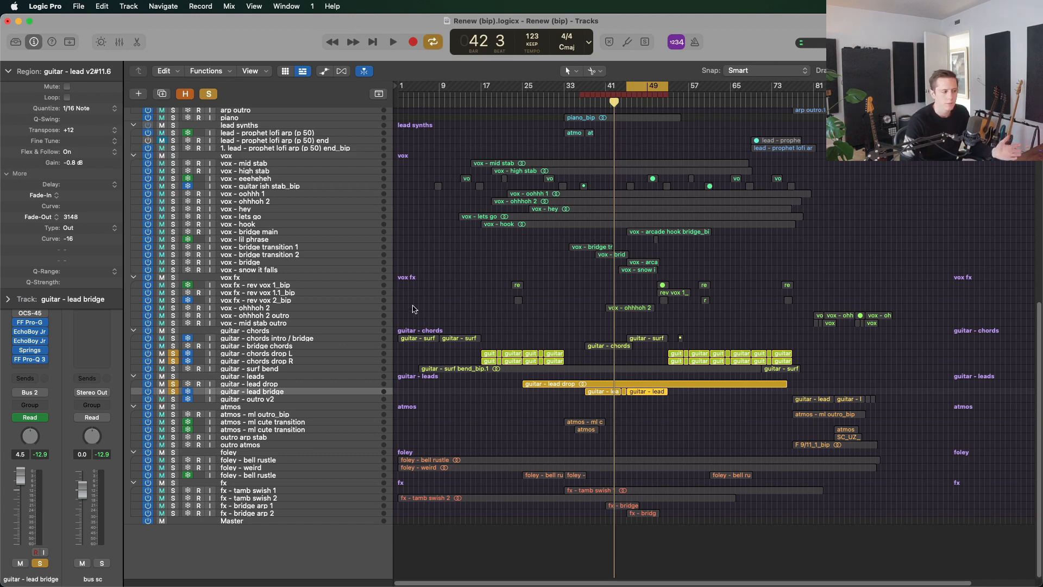
# Toggle cycling off and on again, then listen to the guitar - lead bridge part from bar 45 and stop playback.
pyautogui.press('c')
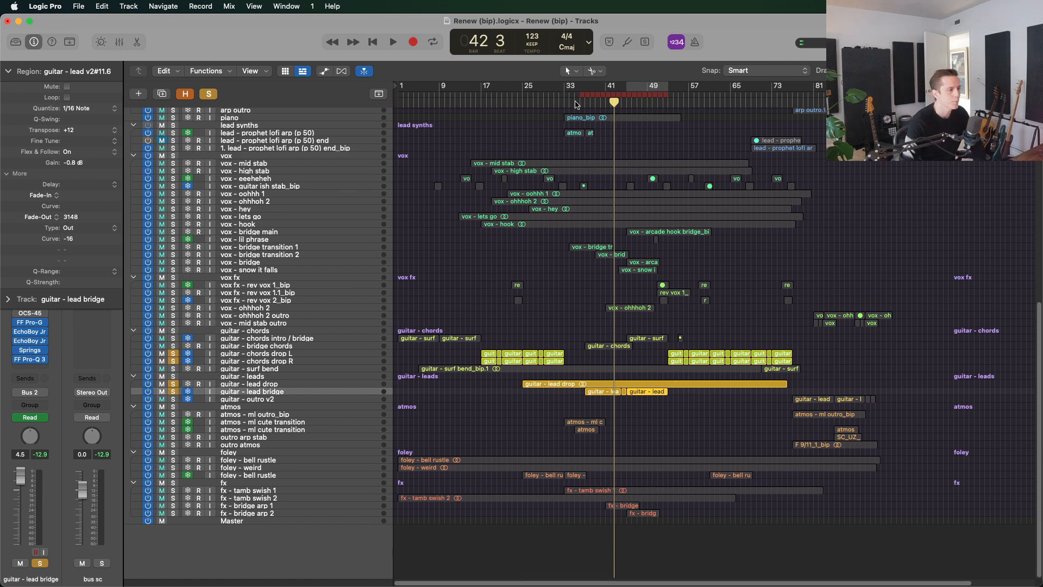
pyautogui.press('c')
pyautogui.scroll(2, 687, 319)
pyautogui.scroll(-2, 677, 328)
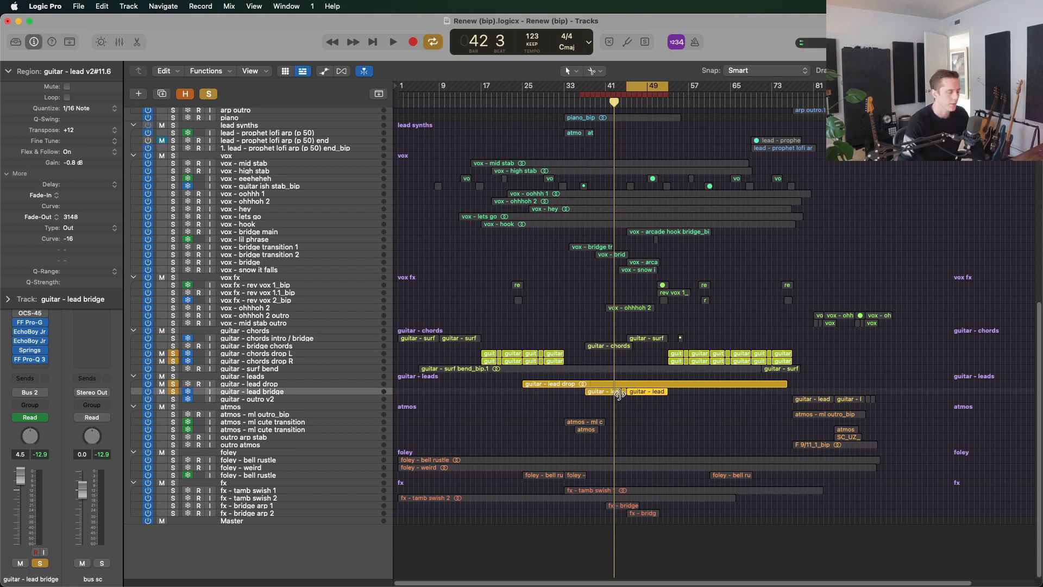
pyautogui.press('space')
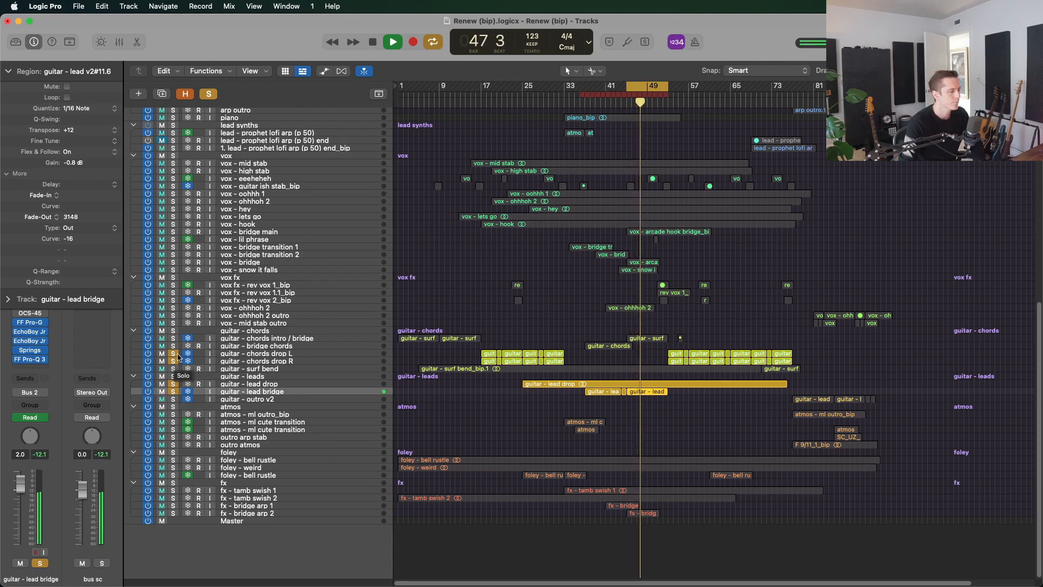
pyautogui.press('space')
# Solo guitar - chords intro / bridge and guitar - bridge chords, select the intro / bridge track, and play the bridge section.
pyautogui.moveTo(175, 339); pyautogui.dragTo(176, 347)
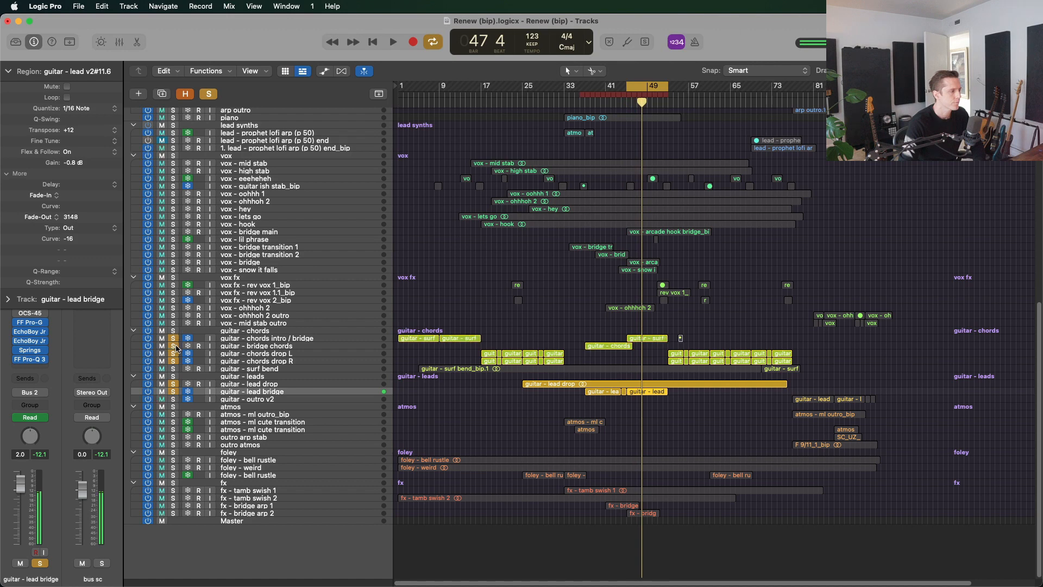
pyautogui.click(367, 339)
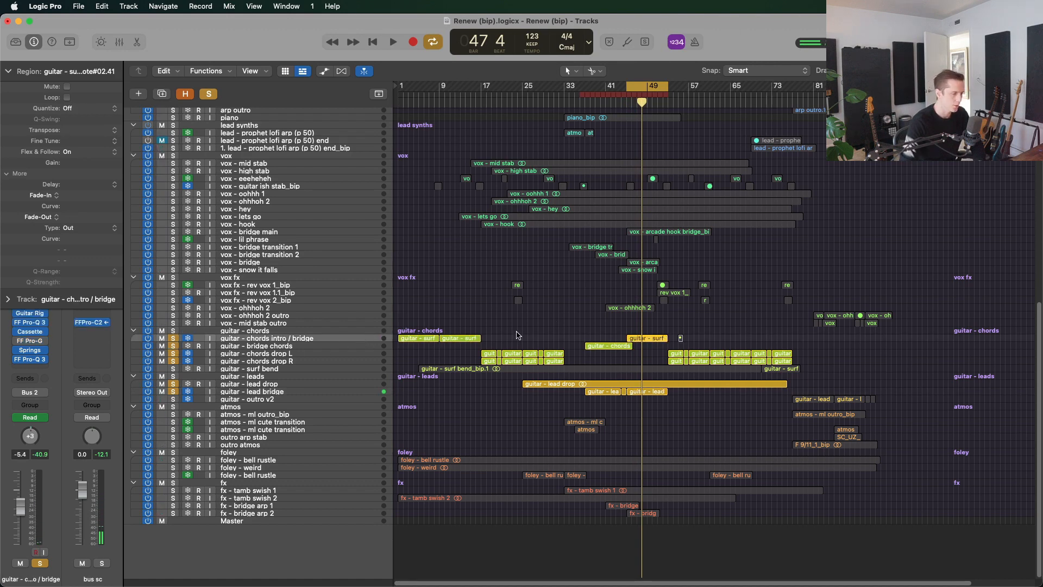
pyautogui.press('space')
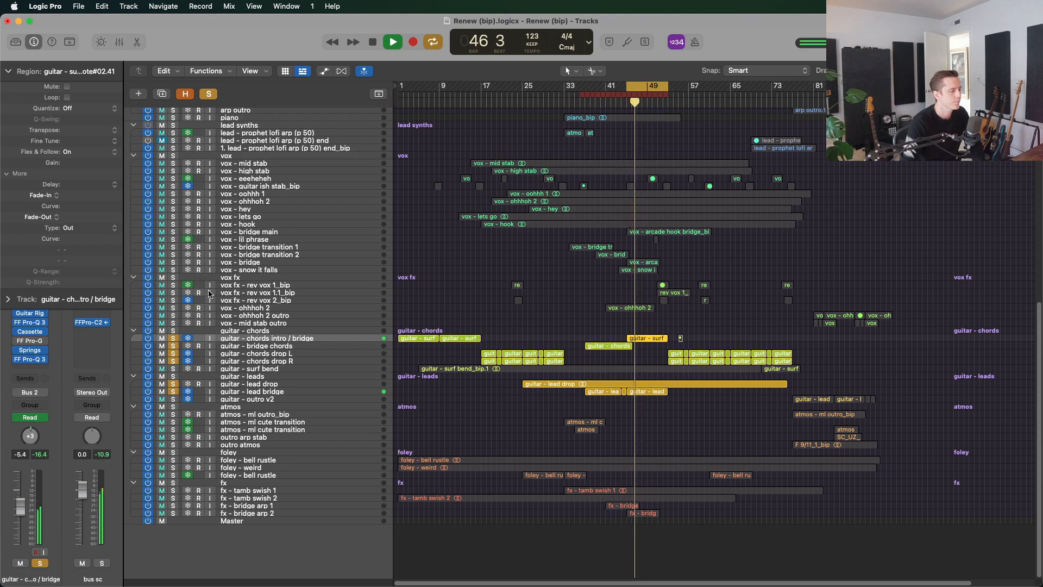
# Solo the bass - bridge track during playback, listen to it with the bridge guitars, and stop.
pyautogui.scroll(5, 208, 293)
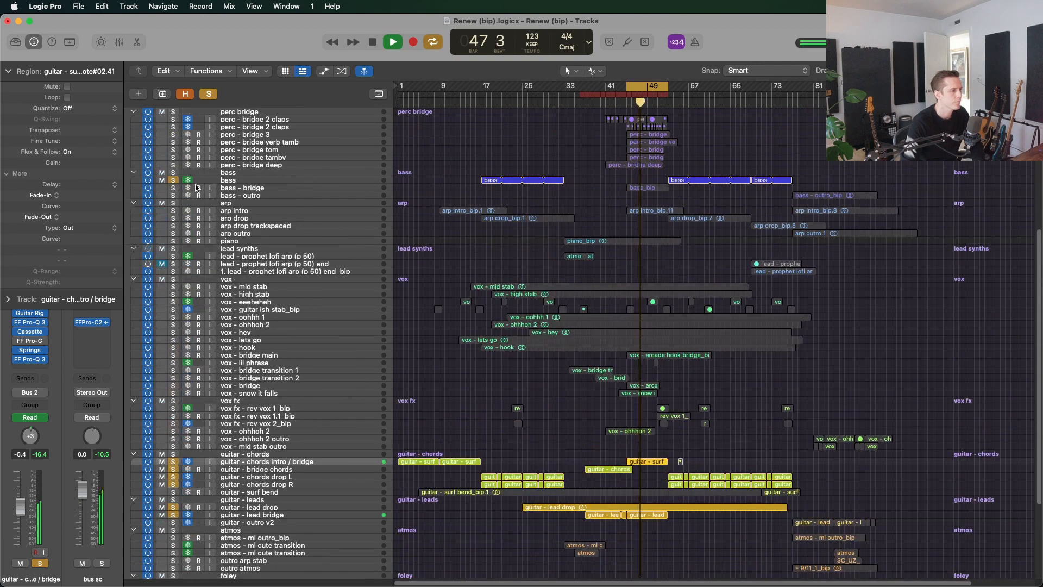
pyautogui.click(251, 189)
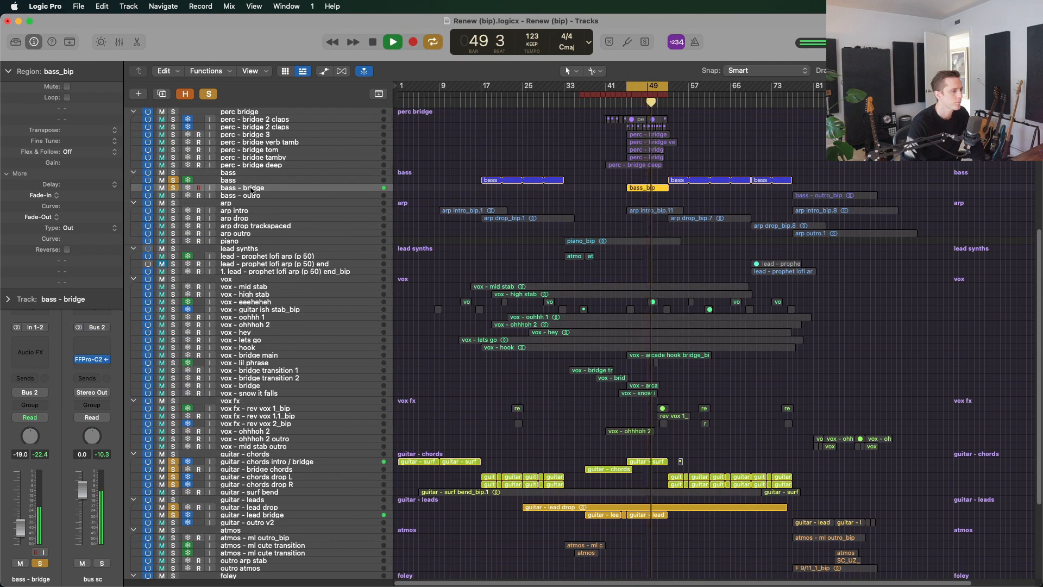
pyautogui.press('space')
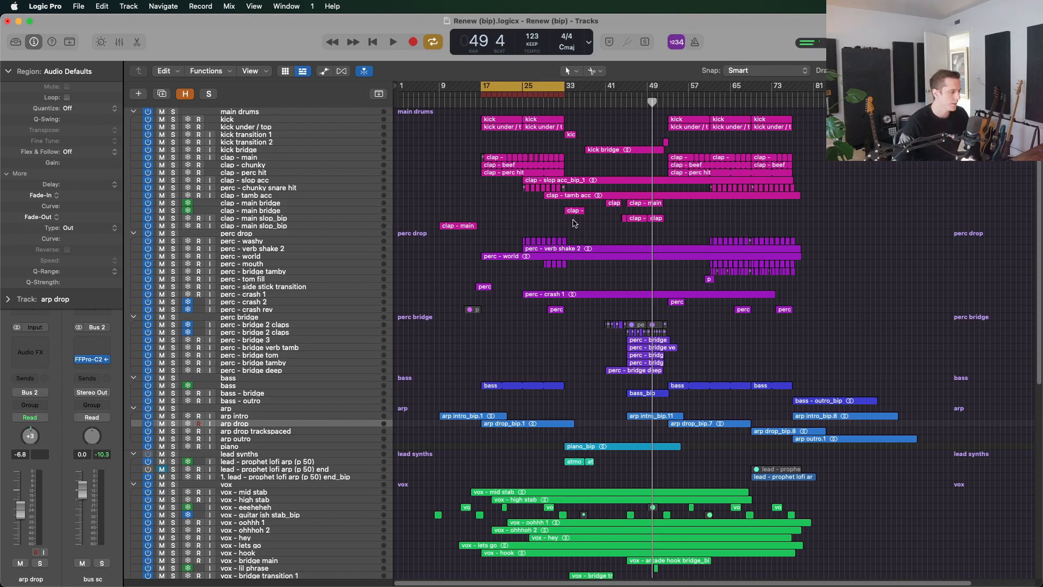
# Turn cycling off and highlight the intro guitar chords regions and the first arp intro region.
pyautogui.press('c')
pyautogui.scroll(-3, 504, 403)
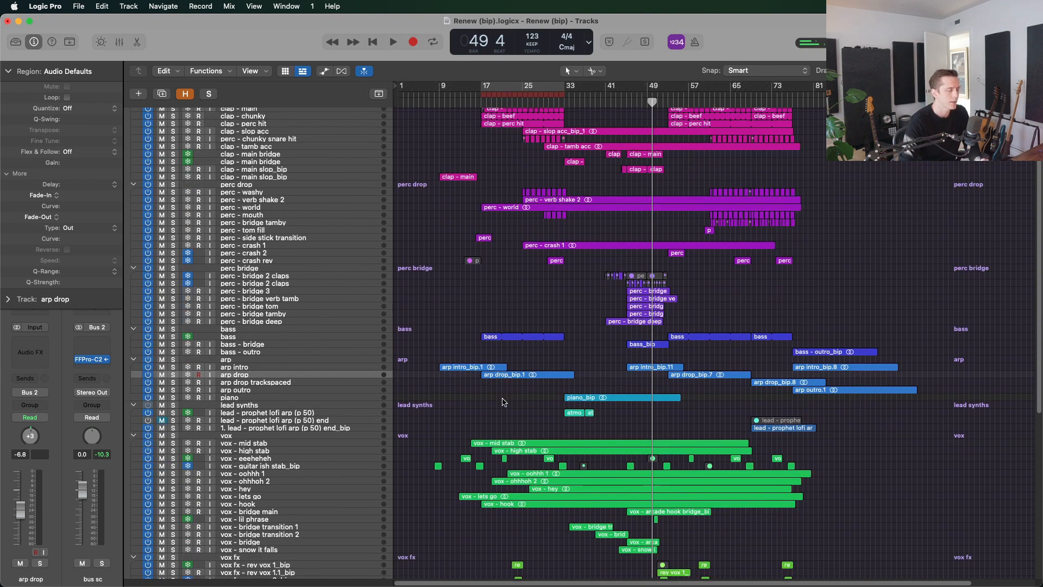
pyautogui.scroll(-3, 501, 388)
pyautogui.moveTo(428, 536); pyautogui.dragTo(452, 567)
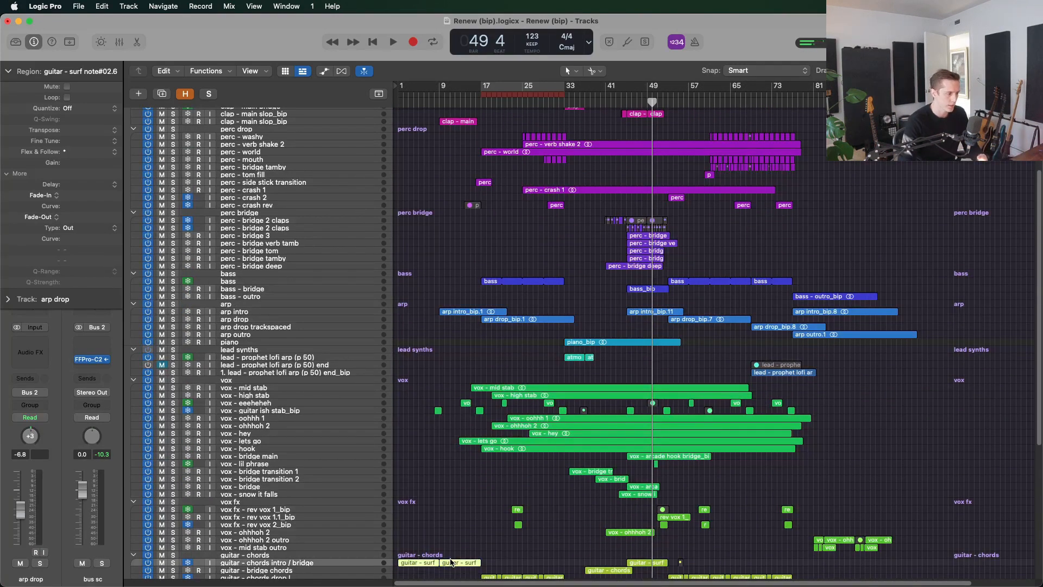
pyautogui.click(461, 312)
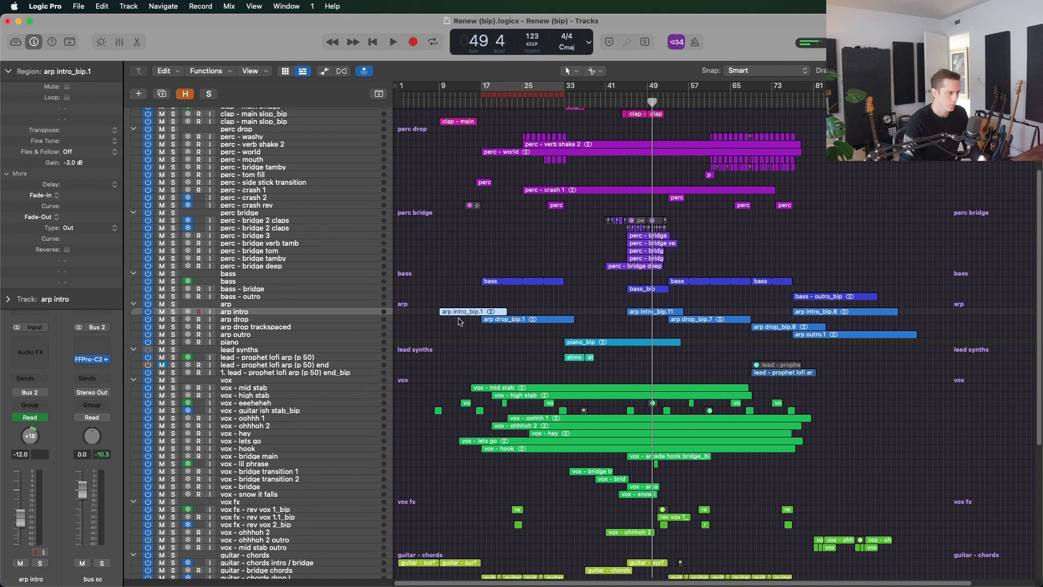
# Examine the drop guitar chords and the first bass region at bar 17, and turn cycling back on.
pyautogui.scroll(-5, 547, 329)
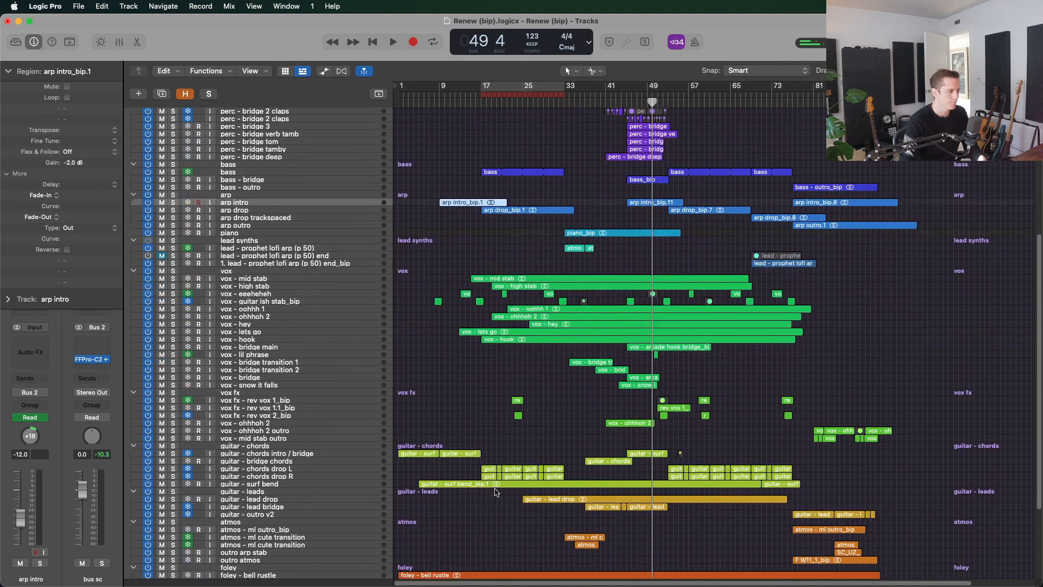
pyautogui.moveTo(496, 456); pyautogui.dragTo(540, 470)
pyautogui.click(521, 172)
pyautogui.scroll(5, 520, 163)
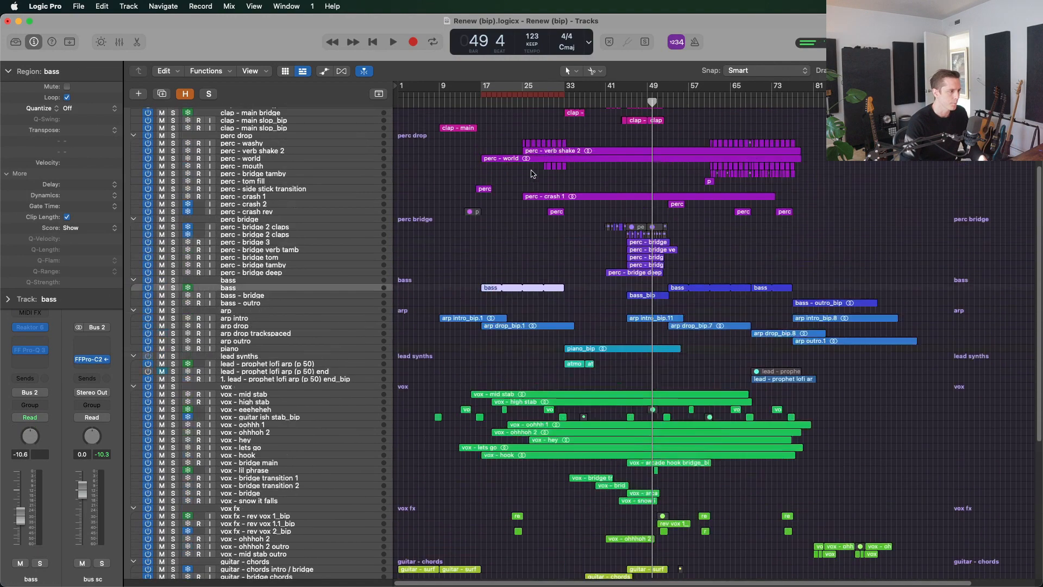
pyautogui.press('c')
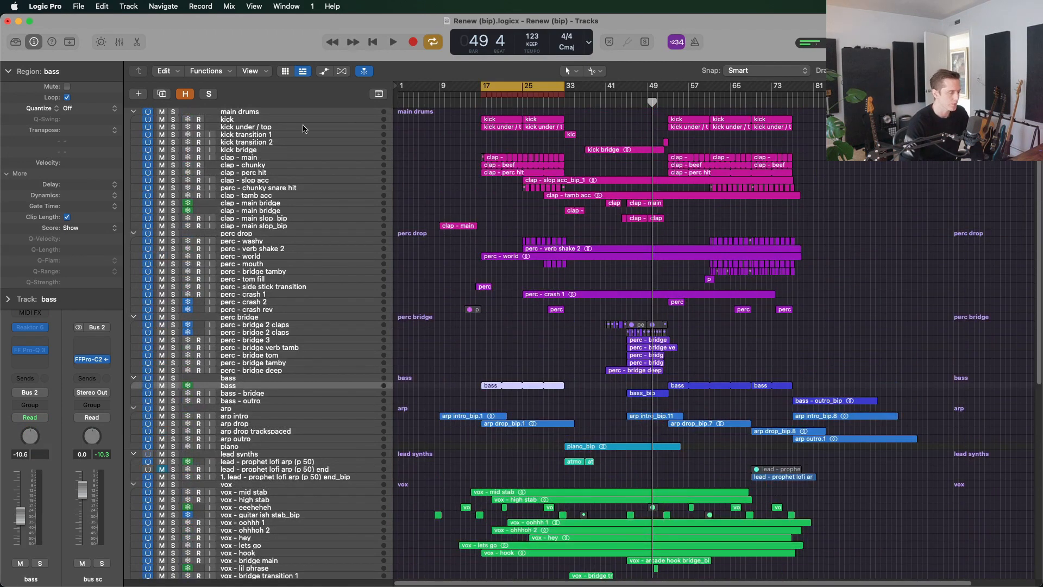
# Solo the clap - main, clap - chunky and clap - perc hit tracks, and narrow the solo down to clap - main.
pyautogui.click(265, 122)
pyautogui.click(283, 157)
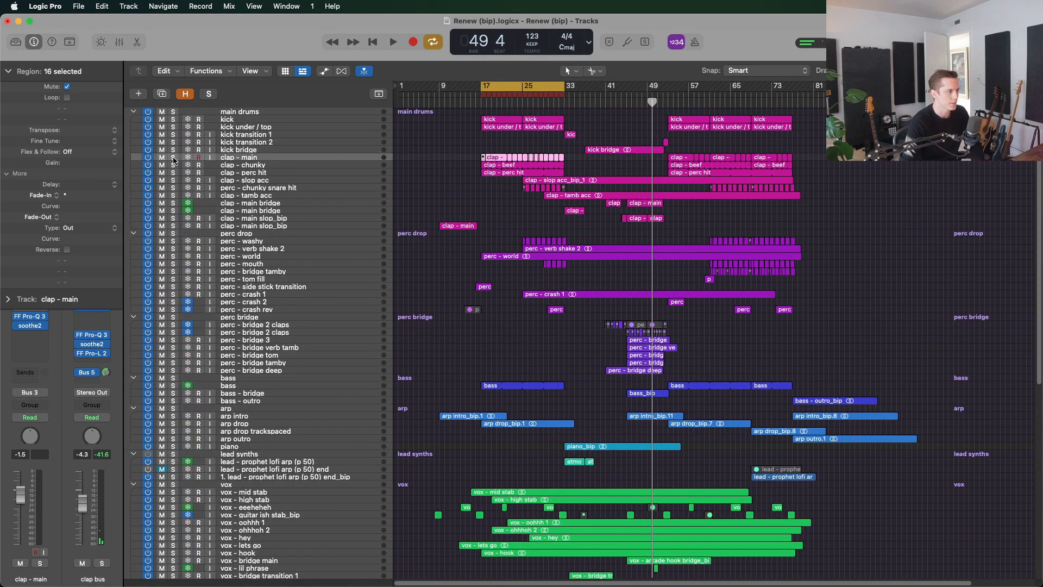
pyautogui.moveTo(174, 157); pyautogui.dragTo(175, 173)
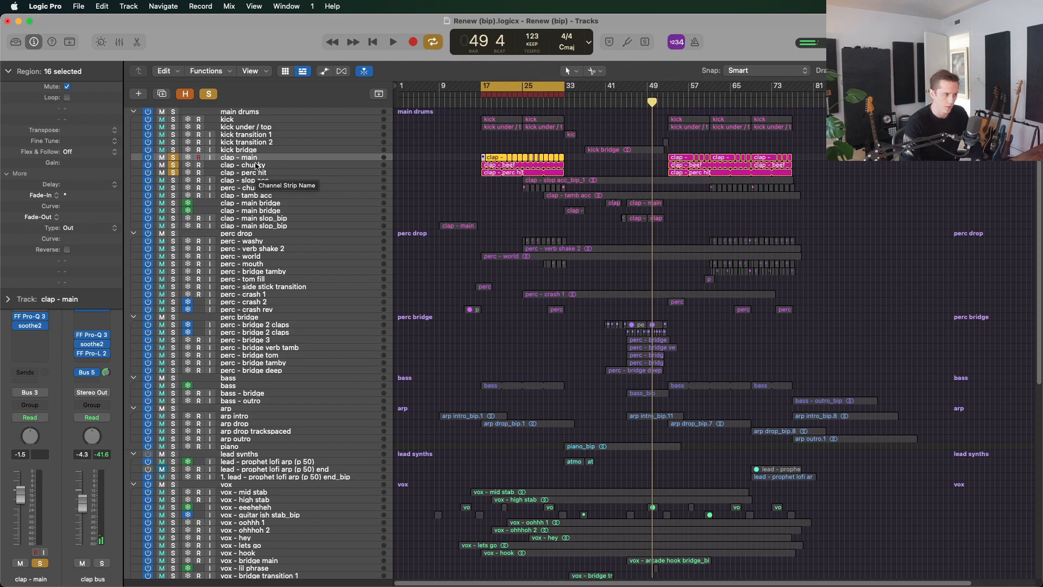
pyautogui.click(174, 165)
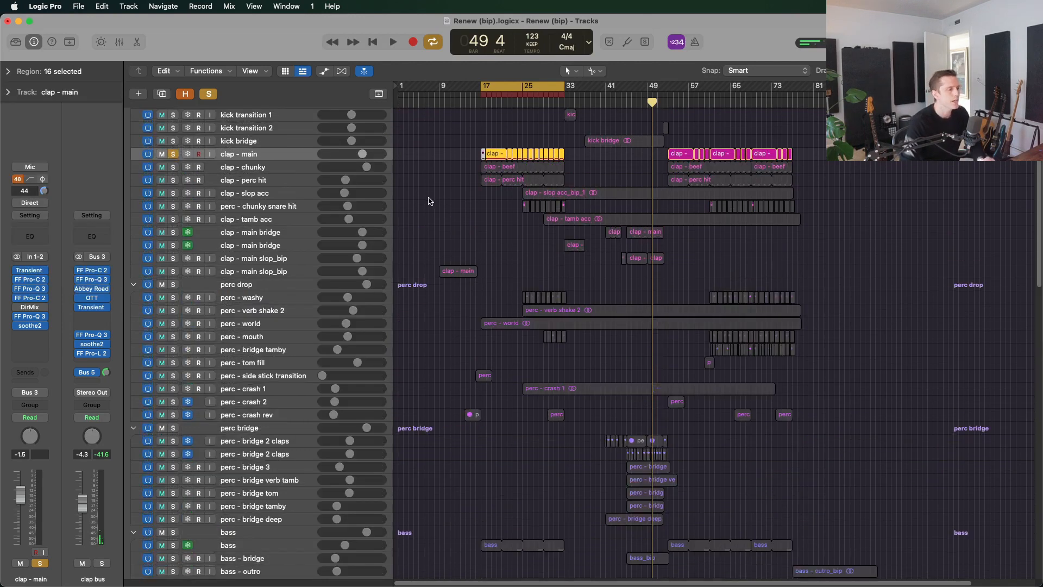
# Add a software instrument track at the end of the track list and load Hand Clap Studio on it.
pyautogui.scroll(3, 430, 198)
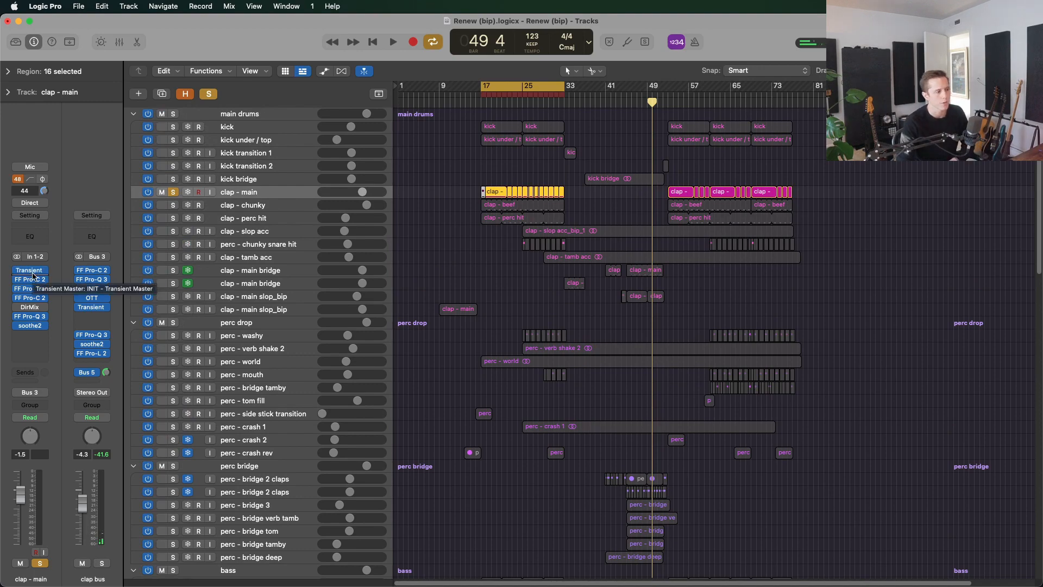
pyautogui.press('super+Up')
pyautogui.press('super+Up')
pyautogui.scroll(-10, 328, 328)
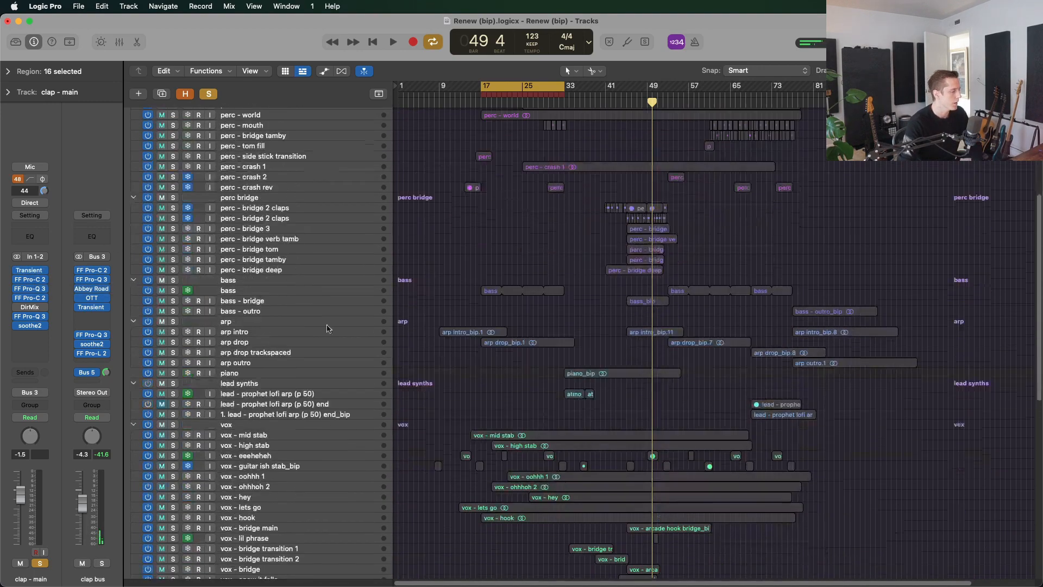
pyautogui.scroll(-8, 327, 329)
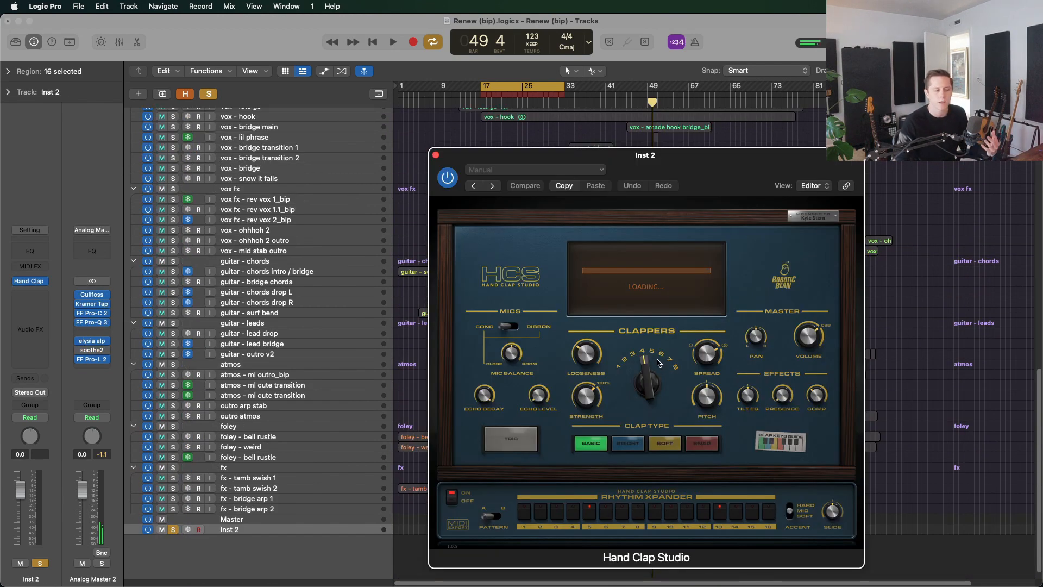
# Set Hand Clap Studio's looseness to 52% and the number of clappers to 7.
pyautogui.moveTo(598, 351)
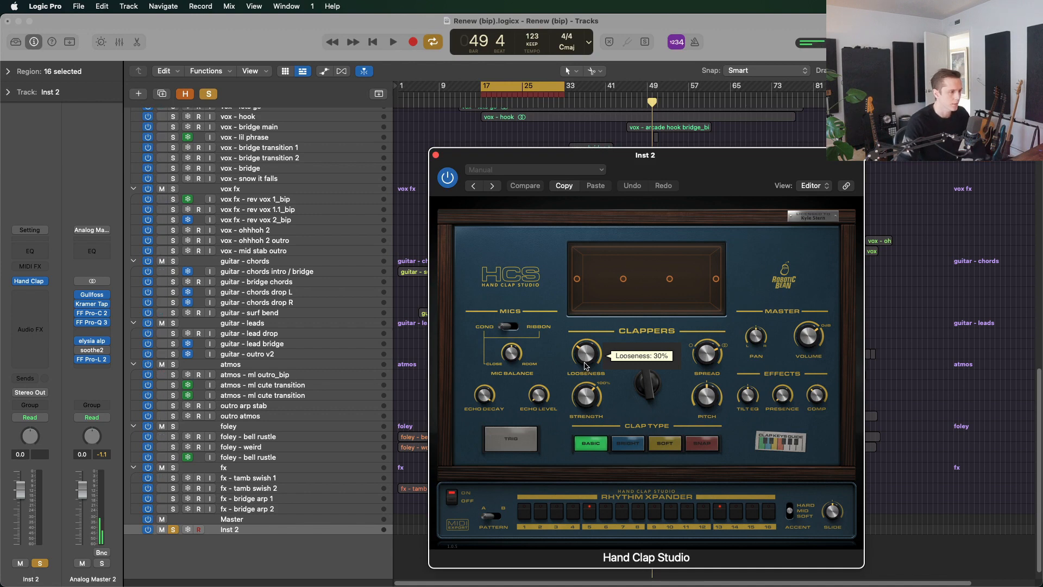
pyautogui.moveTo(522, 352)
pyautogui.moveTo(523, 352)
pyautogui.mouseDown()
pyautogui.moveTo(522, 375)
pyautogui.moveTo(518, 345)
pyautogui.mouseUp()
pyautogui.moveTo(595, 346)
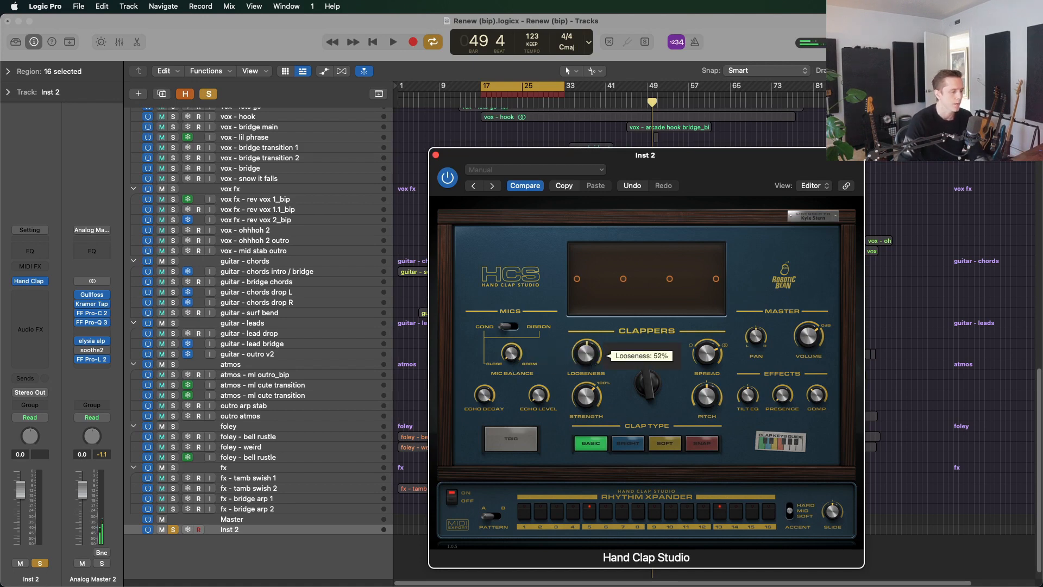
pyautogui.moveTo(660, 398); pyautogui.dragTo(661, 386)
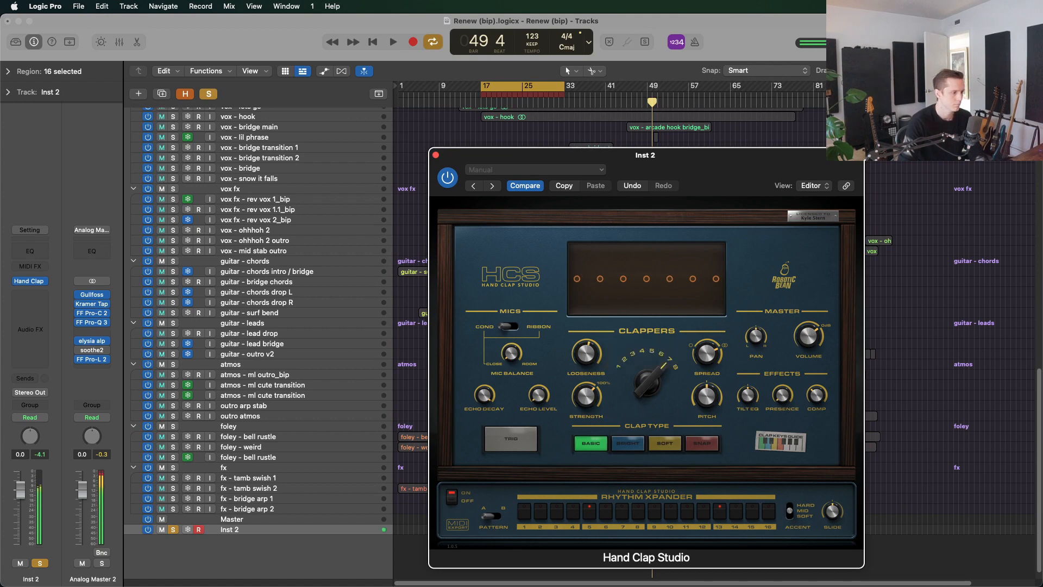
# Try Hand Clap Studio with 0% looseness and a single clapper, and compare it with other clapper counts.
pyautogui.moveTo(592, 360); pyautogui.dragTo(654, 384)
pyautogui.moveTo(703, 353); pyautogui.dragTo(702, 383)
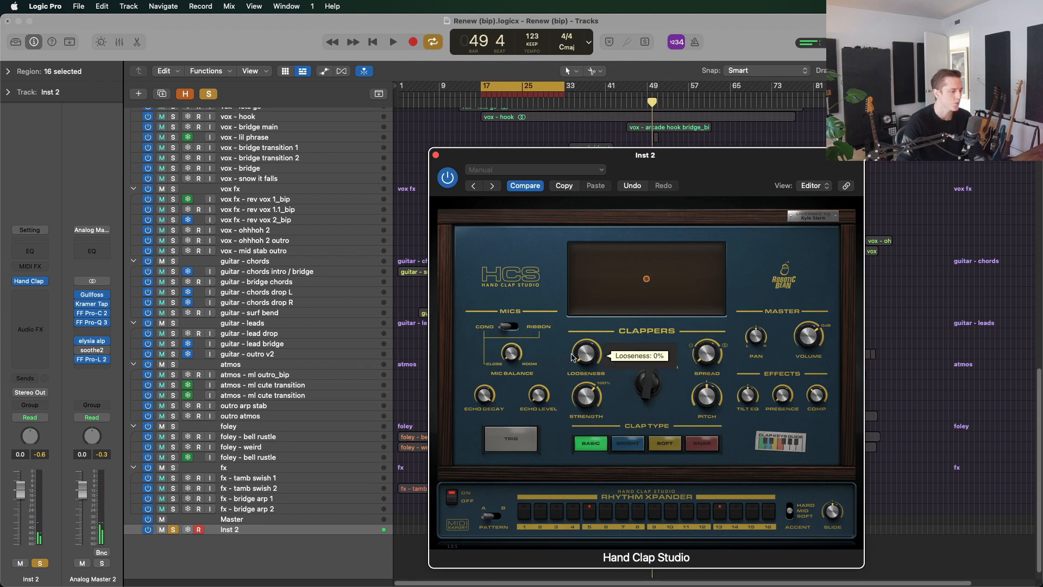
pyautogui.moveTo(579, 356); pyautogui.dragTo(588, 347)
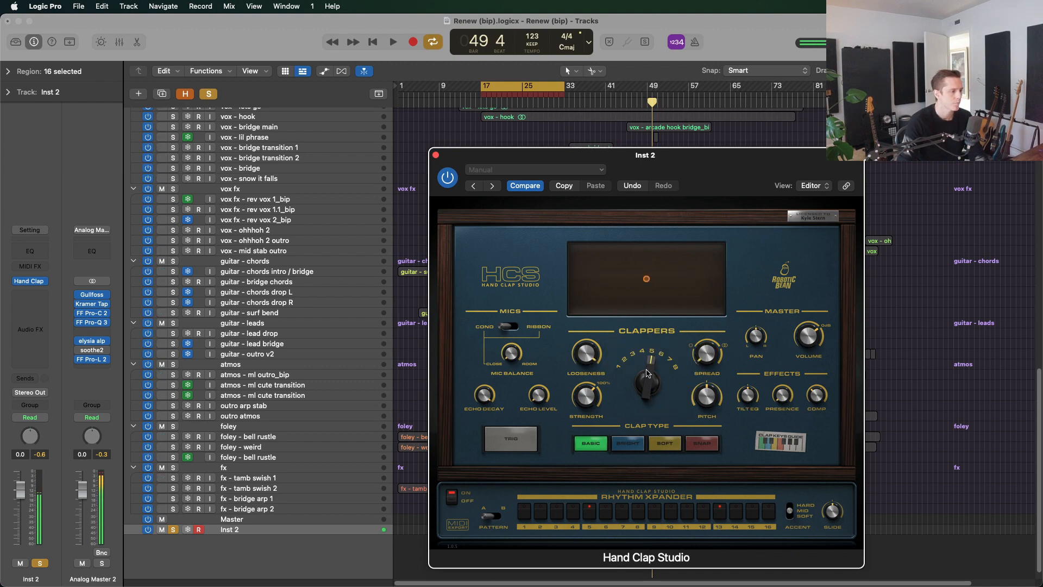
pyautogui.moveTo(699, 363); pyautogui.dragTo(647, 400)
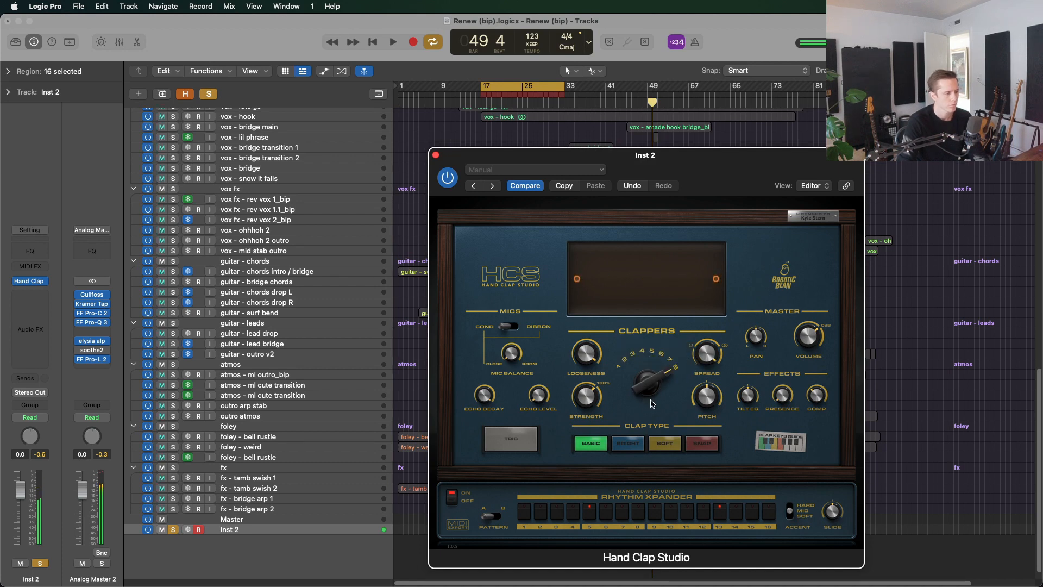
# Close Hand Clap Studio and delete the Inst 2 track at the end of the track list.
pyautogui.click(435, 157)
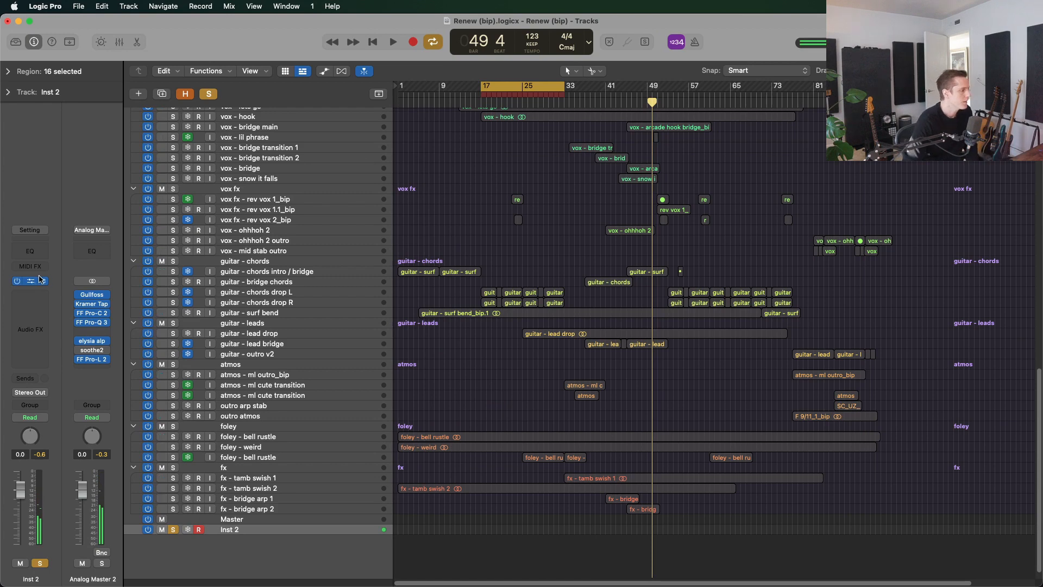
pyautogui.click(44, 281)
pyautogui.click(67, 31)
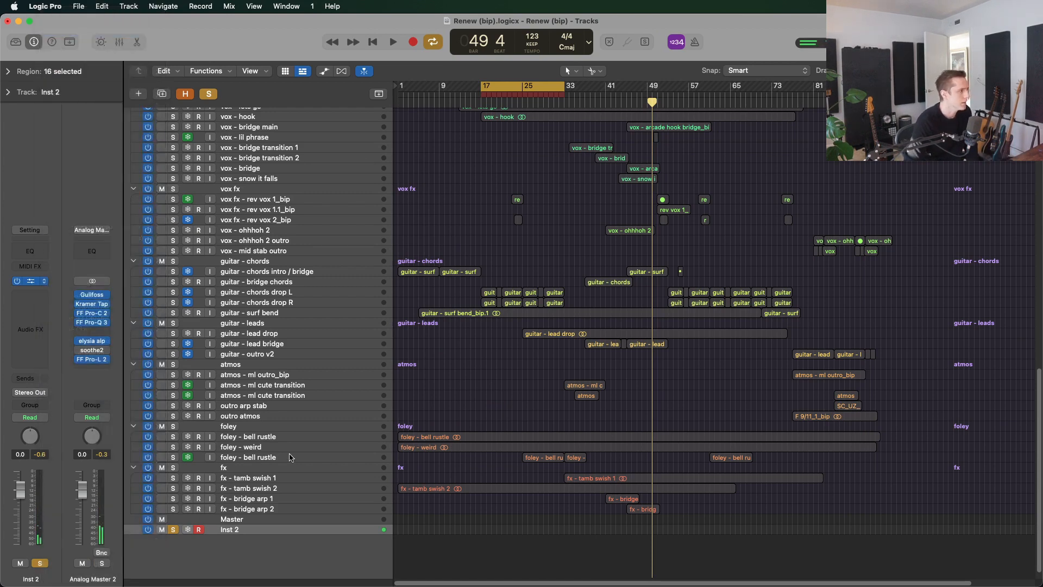
pyautogui.press('super+BackSpace')
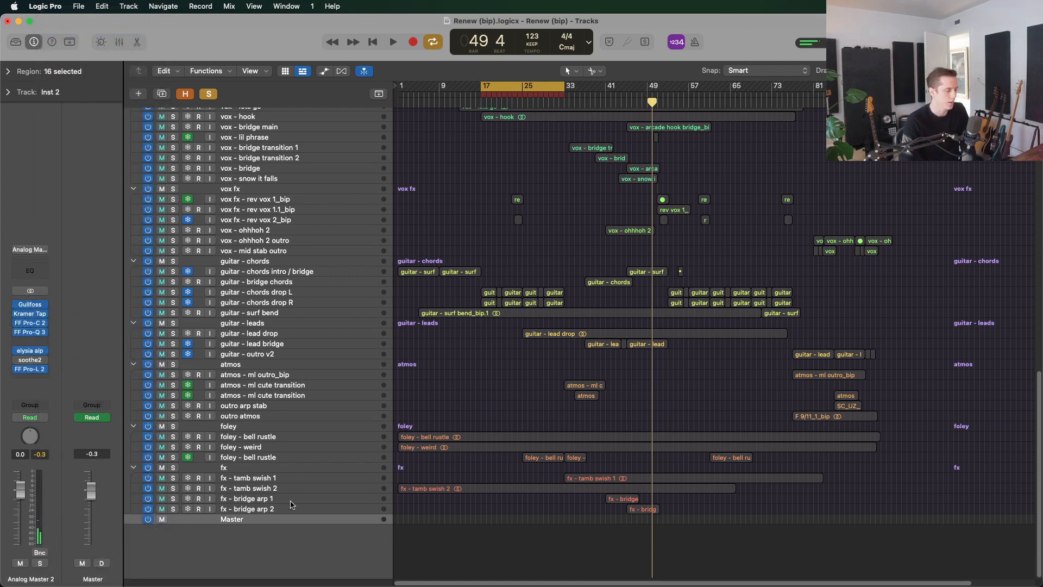
# Play the soloed clap - main track from bar 17 with cycling turned off.
pyautogui.scroll(5, 364, 380)
pyautogui.scroll(12, 368, 337)
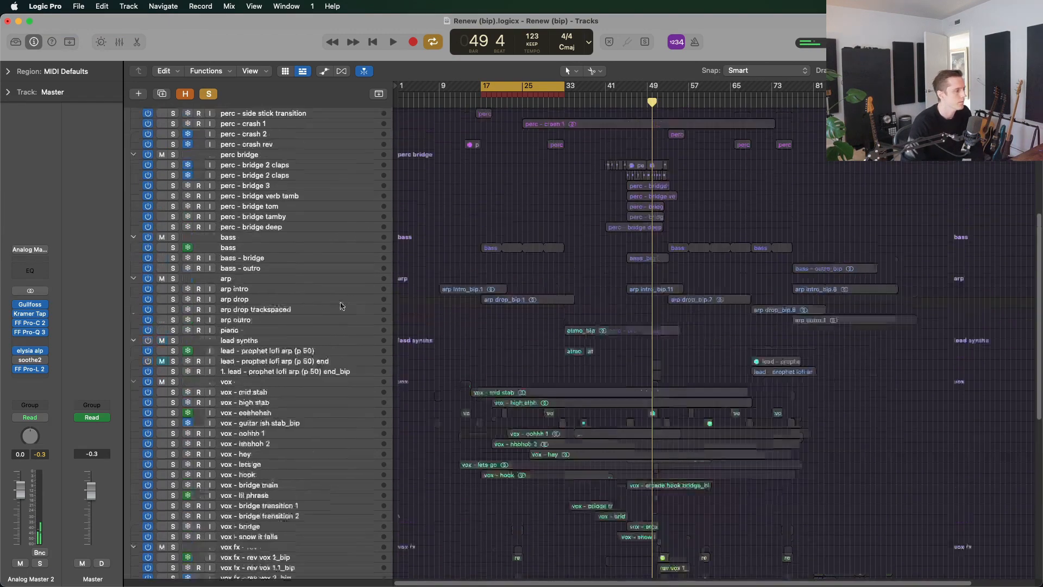
pyautogui.scroll(3, 295, 181)
pyautogui.click(313, 177)
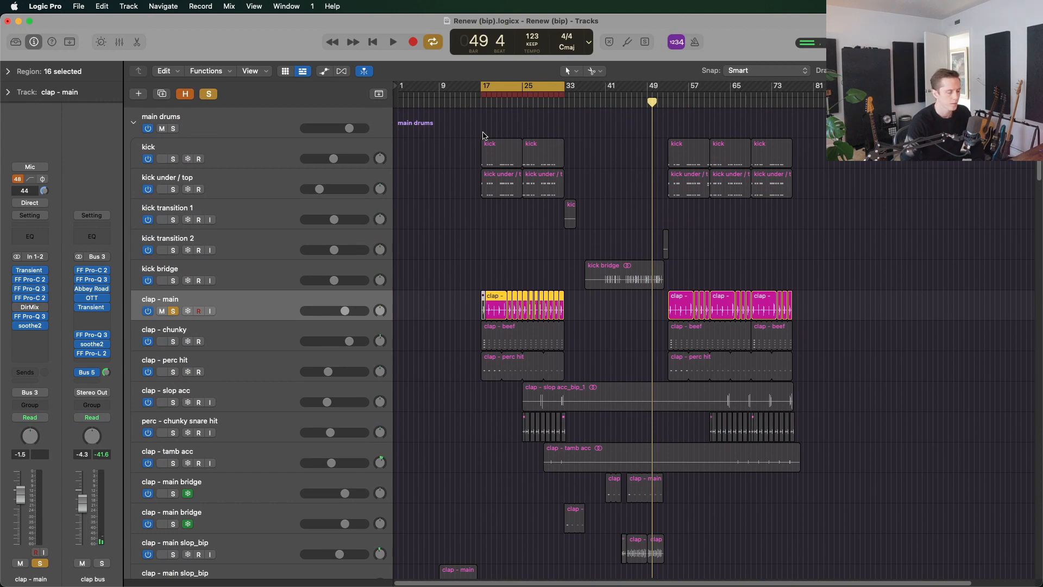
pyautogui.press('space')
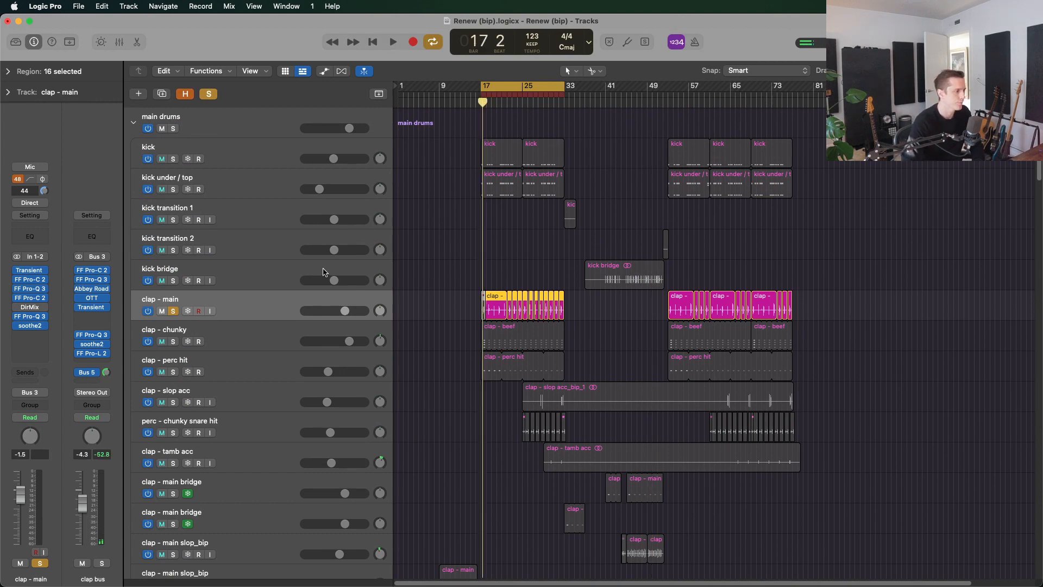
pyautogui.press('c')
pyautogui.press('space')
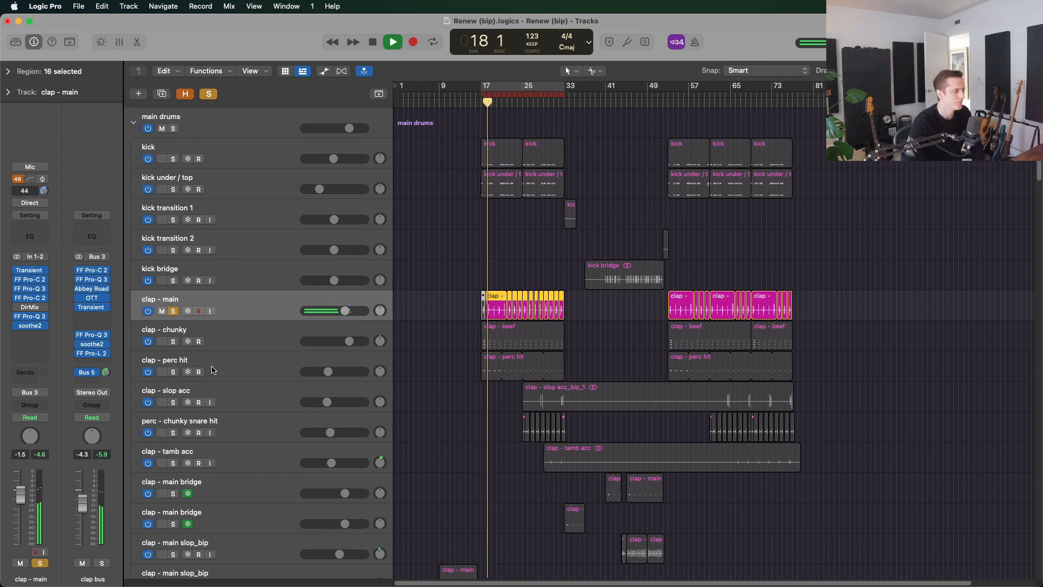
pyautogui.press('space')
# Solo clap - chunky instead of clap - main and play it with cycling turned back on.
pyautogui.click(174, 341)
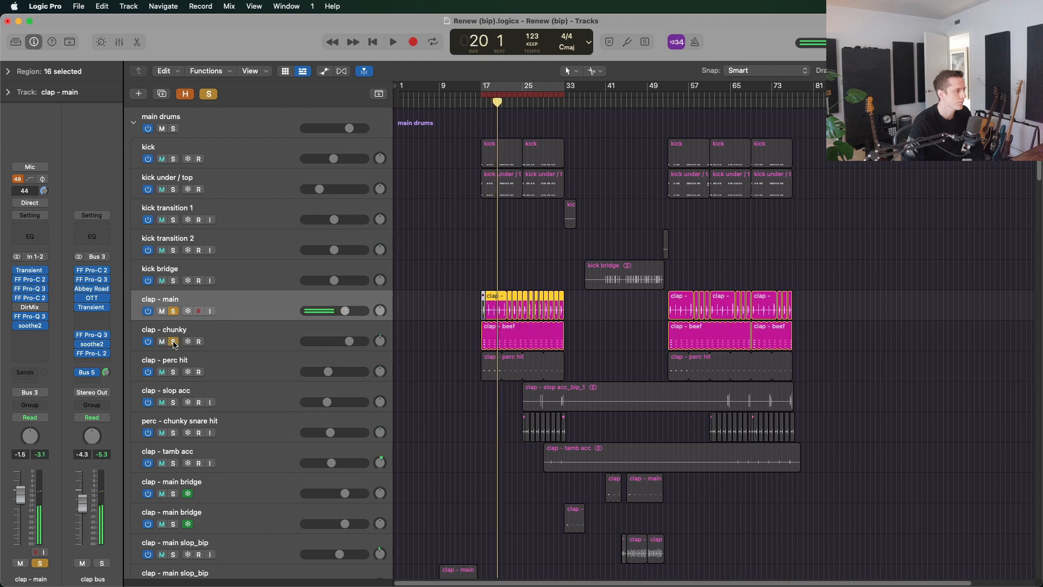
pyautogui.click(173, 311)
pyautogui.press('c')
pyautogui.click(270, 339)
pyautogui.press('super+Up')
pyautogui.press('super+Up')
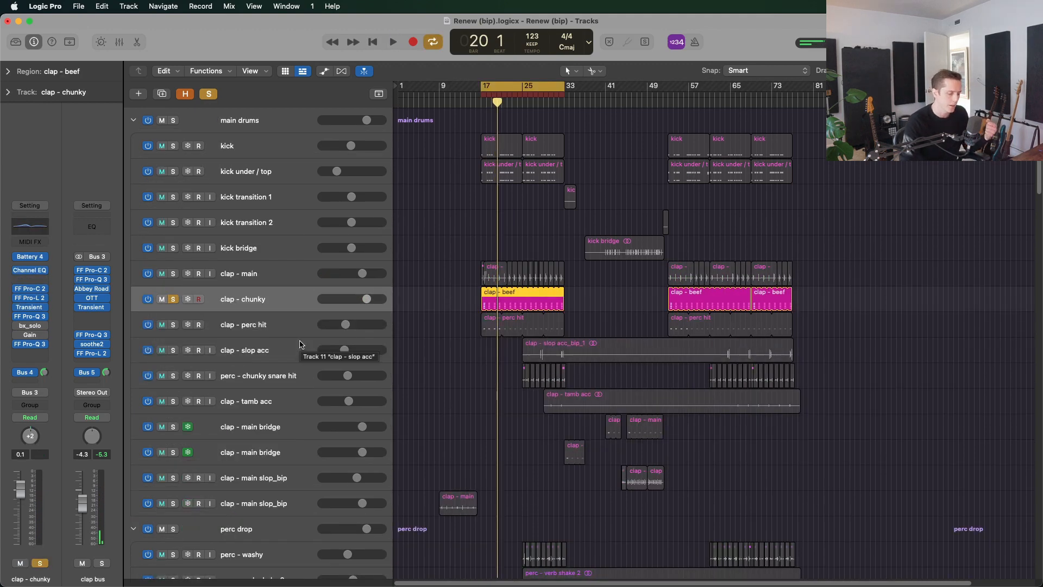
pyautogui.press('super+Up')
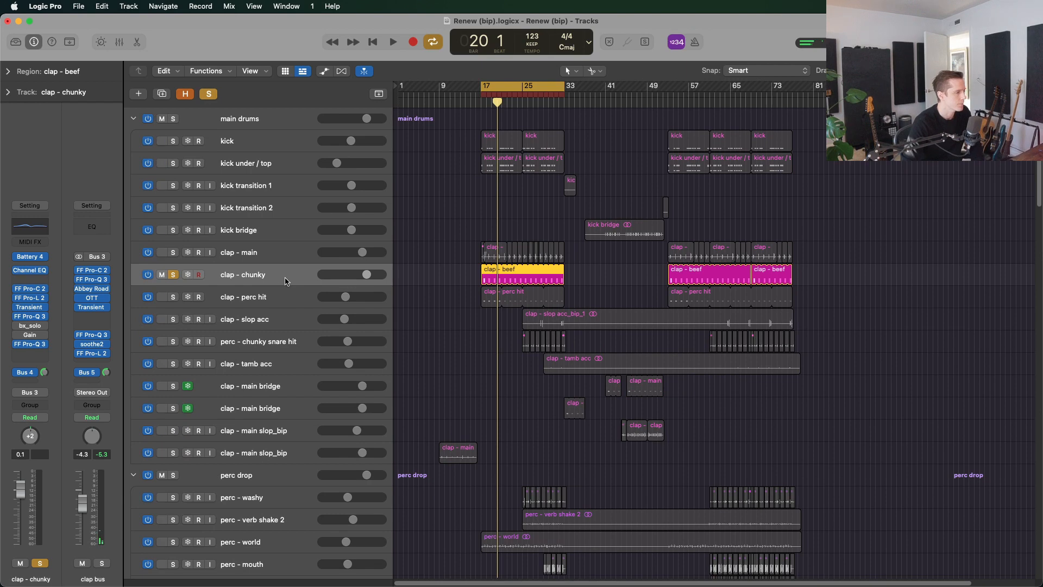
pyautogui.press('space')
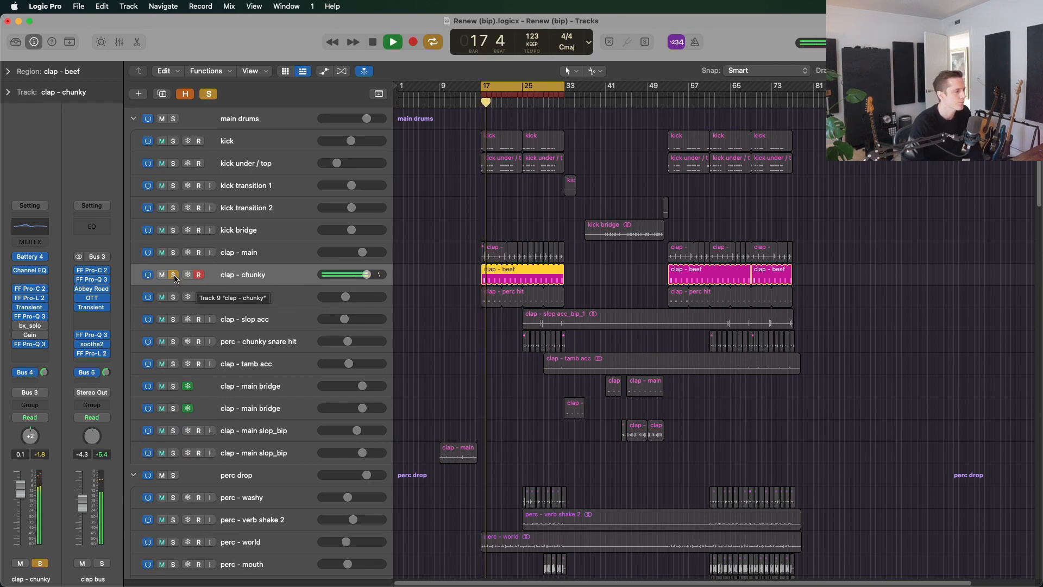
# Move the solo from clap - chunky to clap - perc hit and play it from the start of the cycle.
pyautogui.click(172, 297)
pyautogui.press('space')
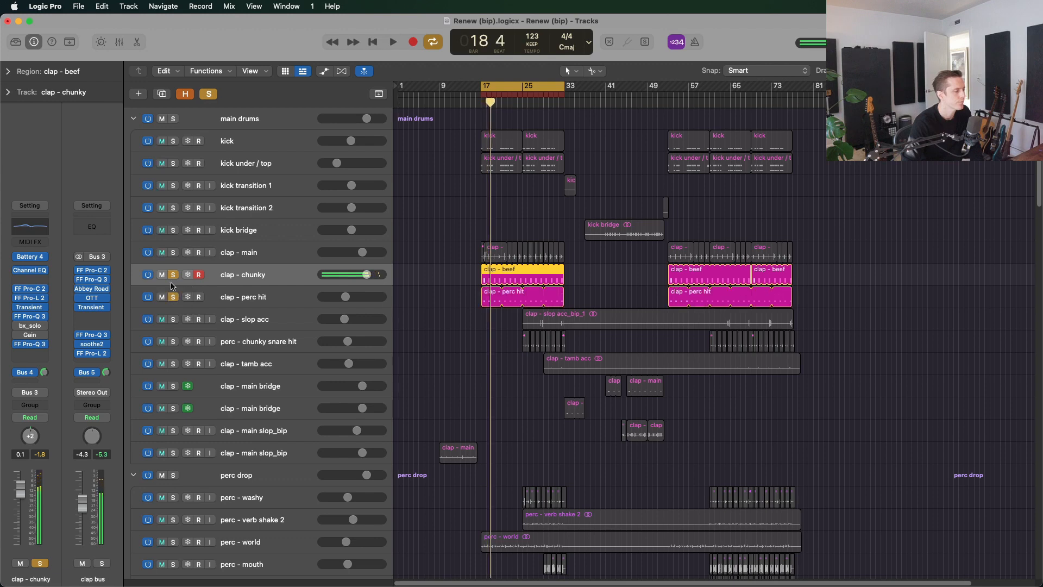
pyautogui.click(174, 275)
pyautogui.click(290, 300)
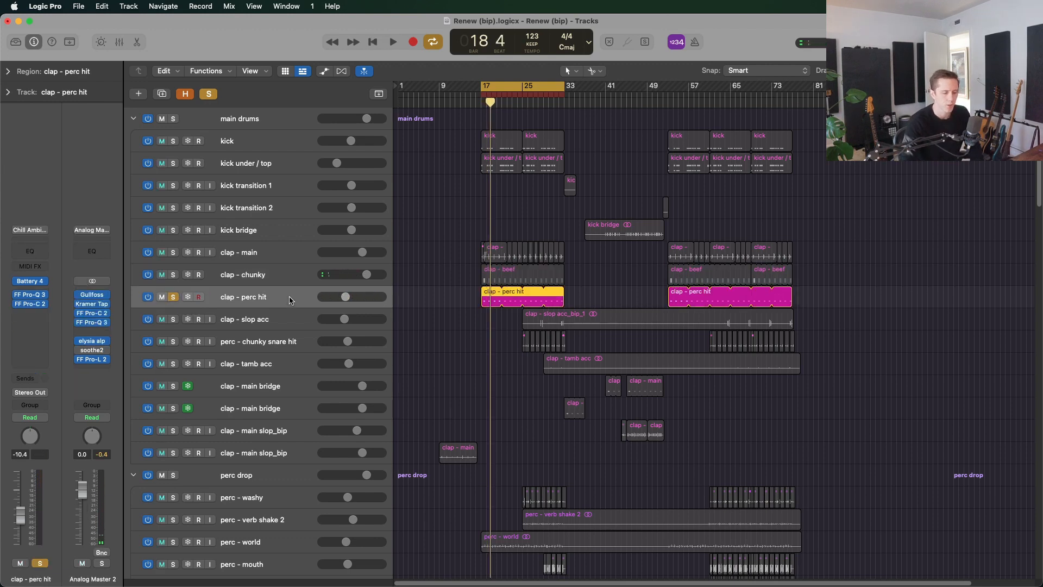
pyautogui.press('space')
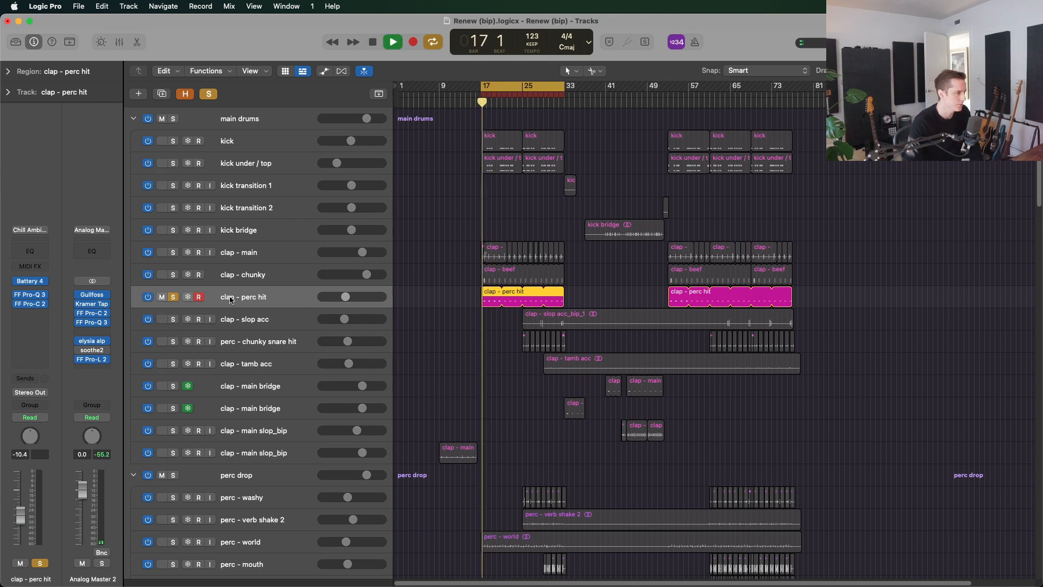
# Solo clap - main and clap - chunky alongside clap - perc hit and listen to the three claps together.
pyautogui.click(173, 252)
pyautogui.click(173, 274)
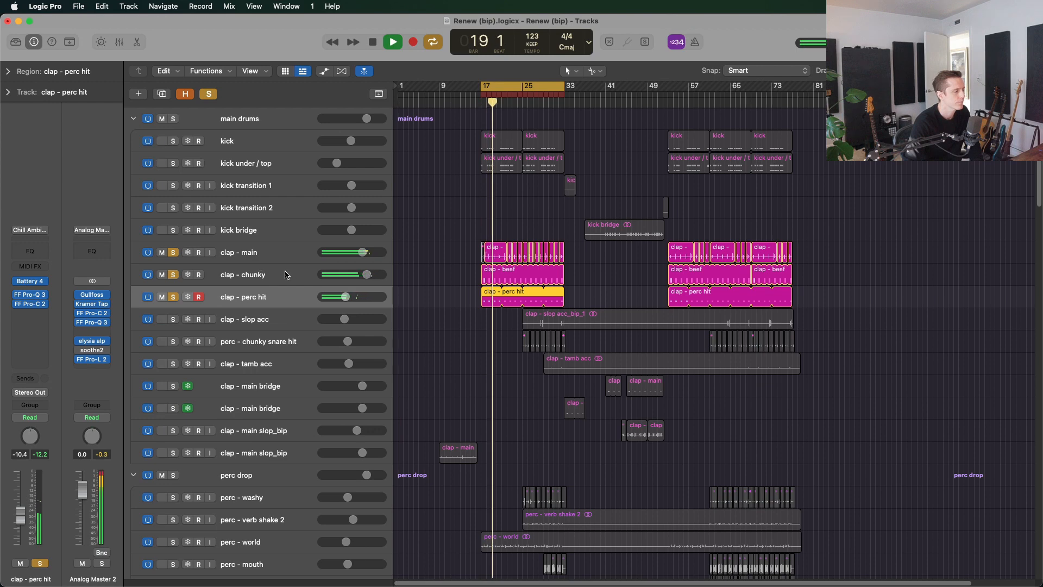
pyautogui.press('super+Up')
pyautogui.press('space')
# Solo the kick and kick under / top tracks as well and play them with the three clap layers.
pyautogui.click(173, 131)
pyautogui.click(173, 145)
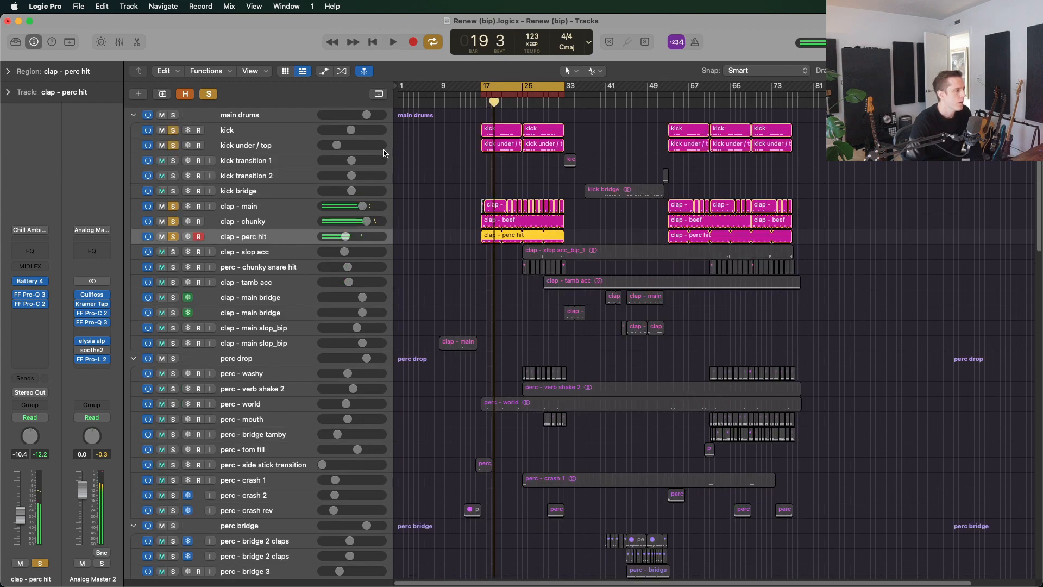
pyautogui.press('super+Down')
pyautogui.press('space')
pyautogui.scroll(2, 326, 195)
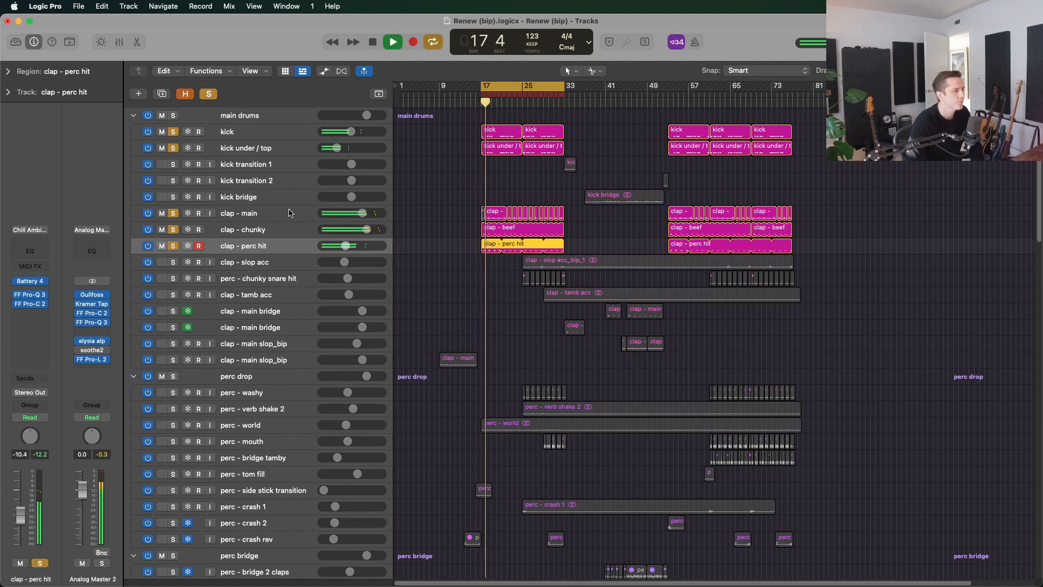
# Set the cycle range to bars 25 to 33 and stop playback.
pyautogui.press('c')
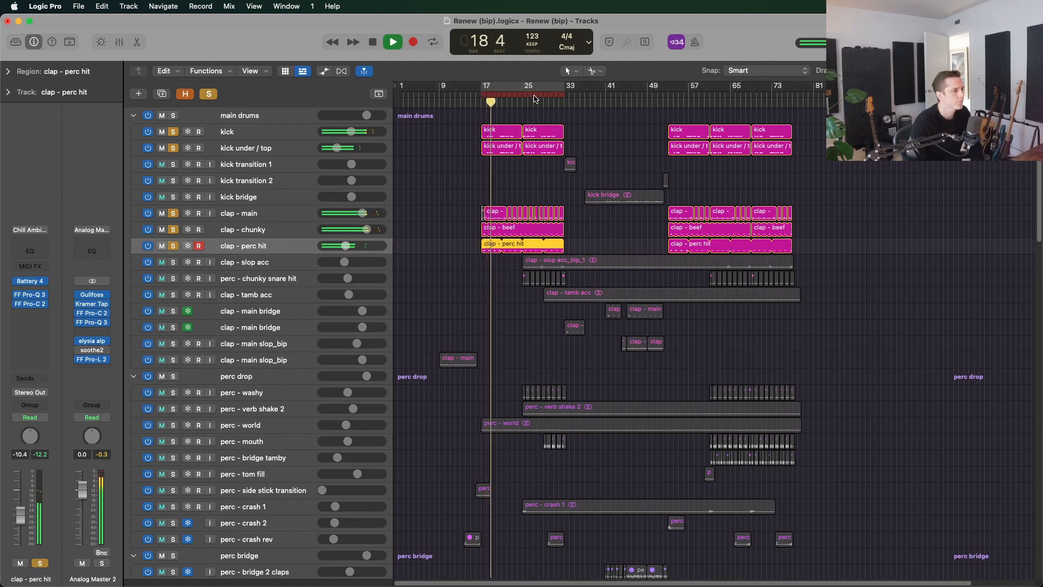
pyautogui.moveTo(522, 88); pyautogui.dragTo(564, 89)
pyautogui.press('super+Up')
pyautogui.press('space')
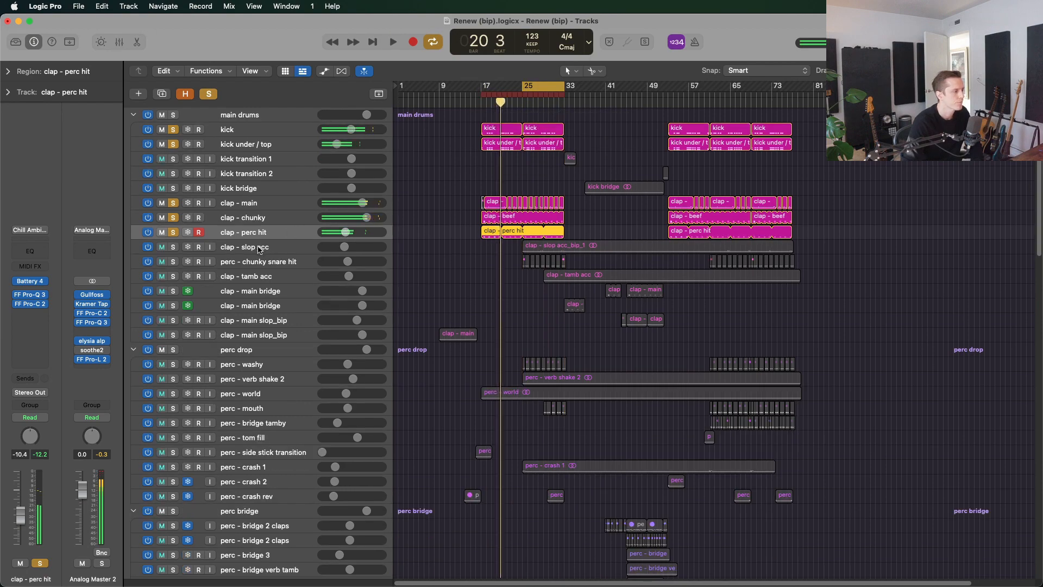
# Add clap - slop acc and perc - chunky snare hit to the solo and bring their regions from bar 25 into close view.
pyautogui.click(259, 250)
pyautogui.press('super+Down')
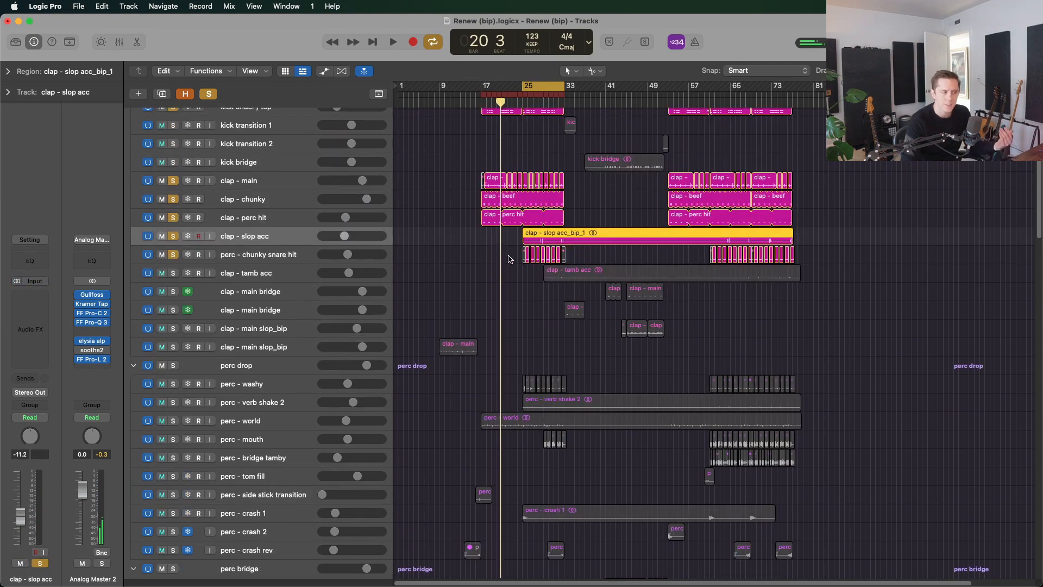
pyautogui.press('super+Up')
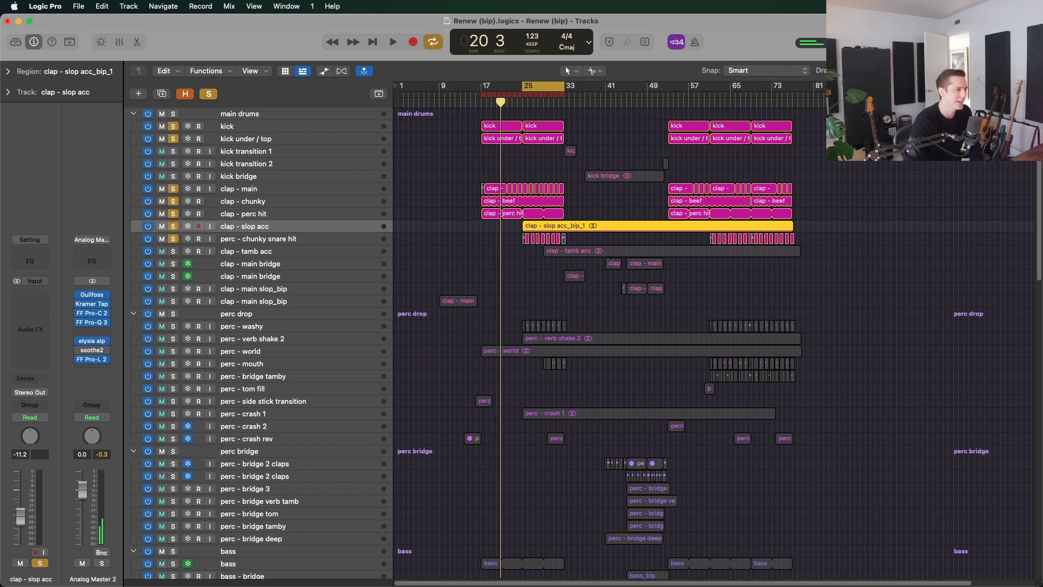
pyautogui.press('super+Right')
pyautogui.press('super+Right')
pyautogui.press('super+Down')
pyautogui.press('super+Down')
pyautogui.scroll(5, 528, 145)
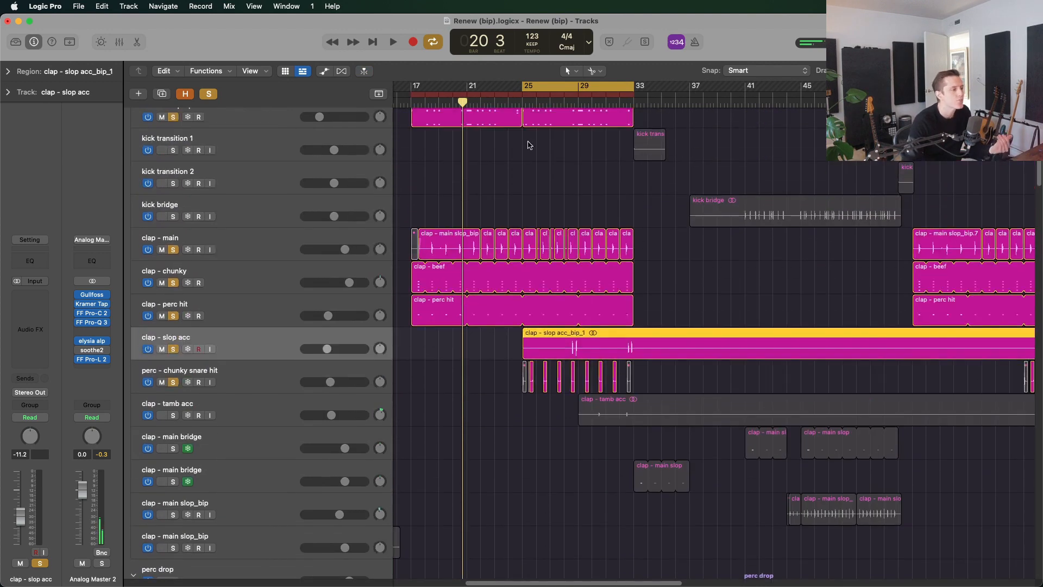
# Play only the perc - chunky snare hit regions from bar 25 in Solo mode with cycling off.
pyautogui.press('c')
pyautogui.press('Down')
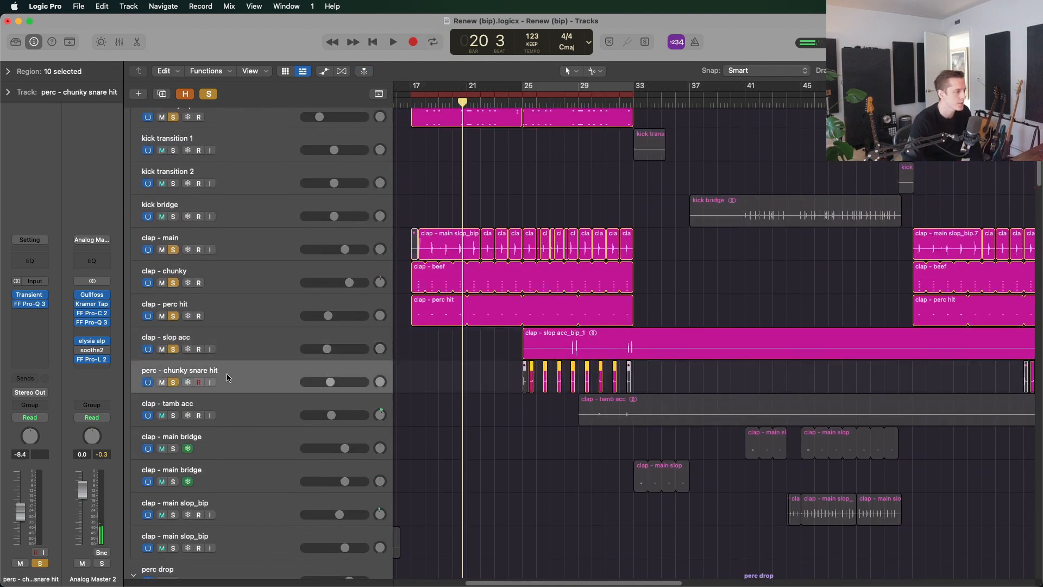
pyautogui.hotkey('ctrl', 's')
pyautogui.click(526, 106)
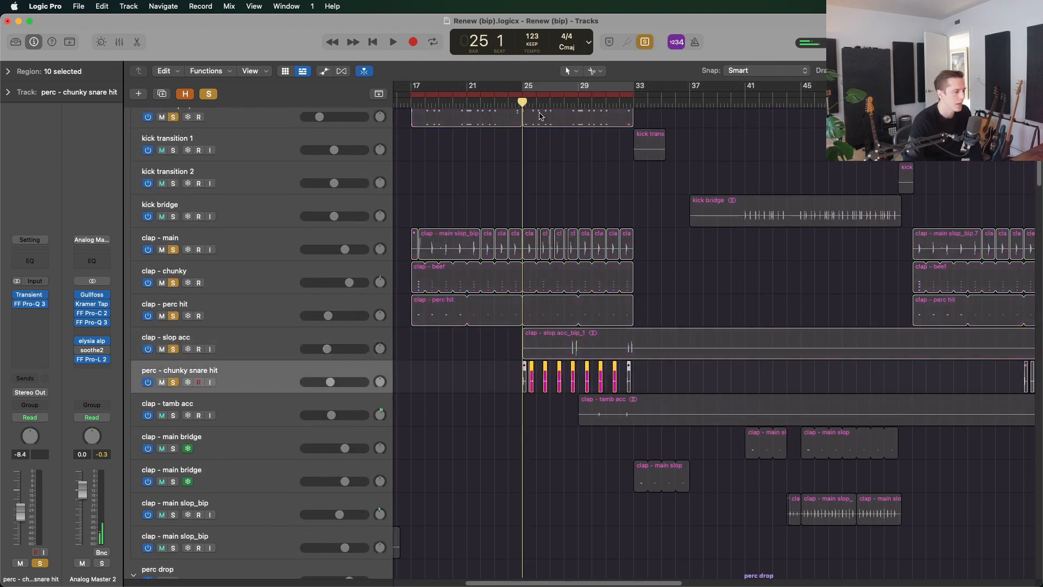
pyautogui.press('space')
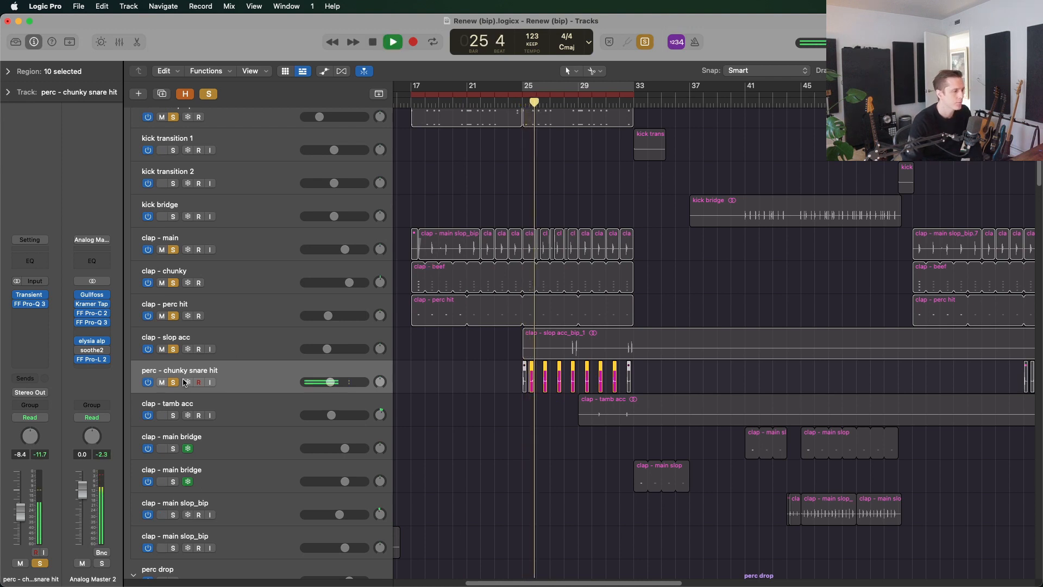
pyautogui.press('space')
# Leave Solo mode and set the cycle range to bars 29 to 33.
pyautogui.hotkey('ctrl', 's')
pyautogui.click(575, 104)
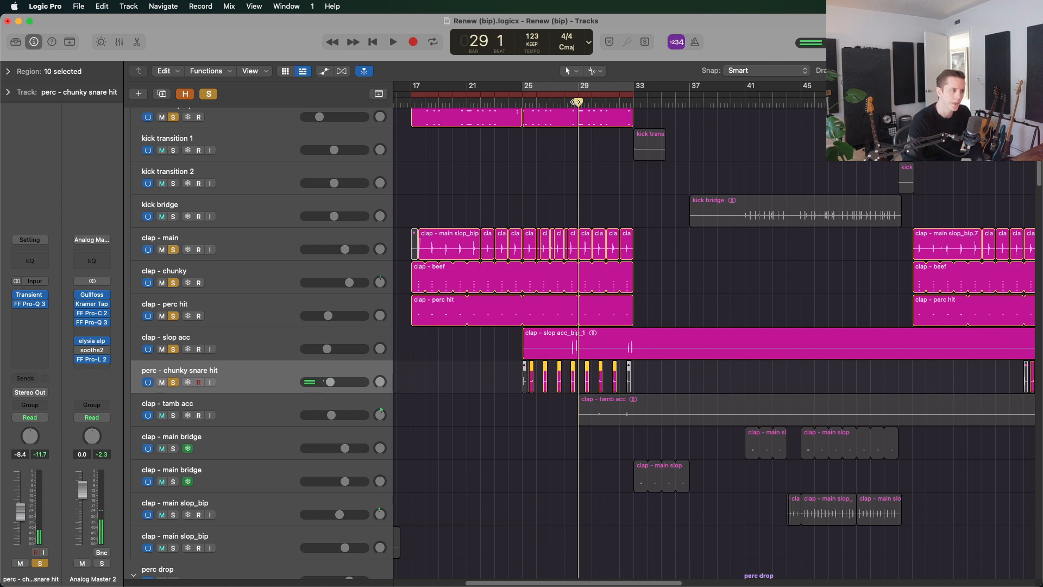
pyautogui.moveTo(633, 87); pyautogui.dragTo(579, 87)
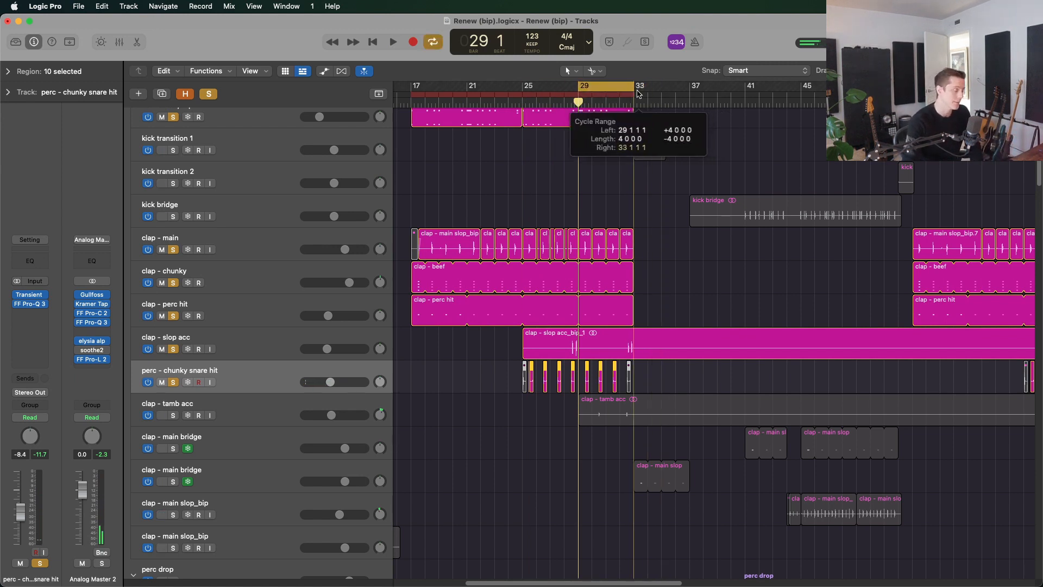
# Solo clap - tamb acc with the other claps and kicks and play from bar 30 with cycling off.
pyautogui.click(175, 416)
pyautogui.click(606, 421)
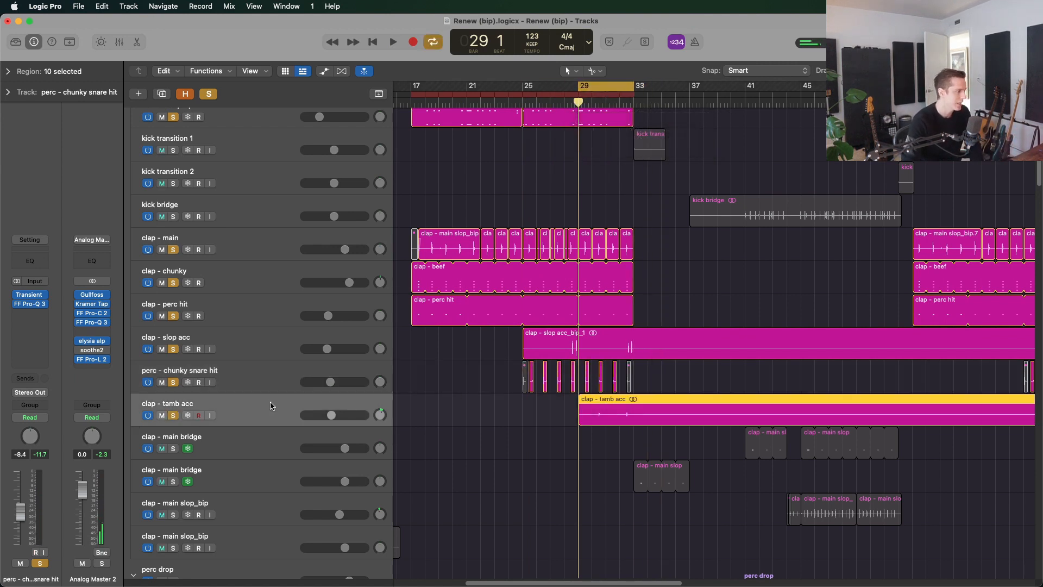
pyautogui.press('c')
pyautogui.click(592, 103)
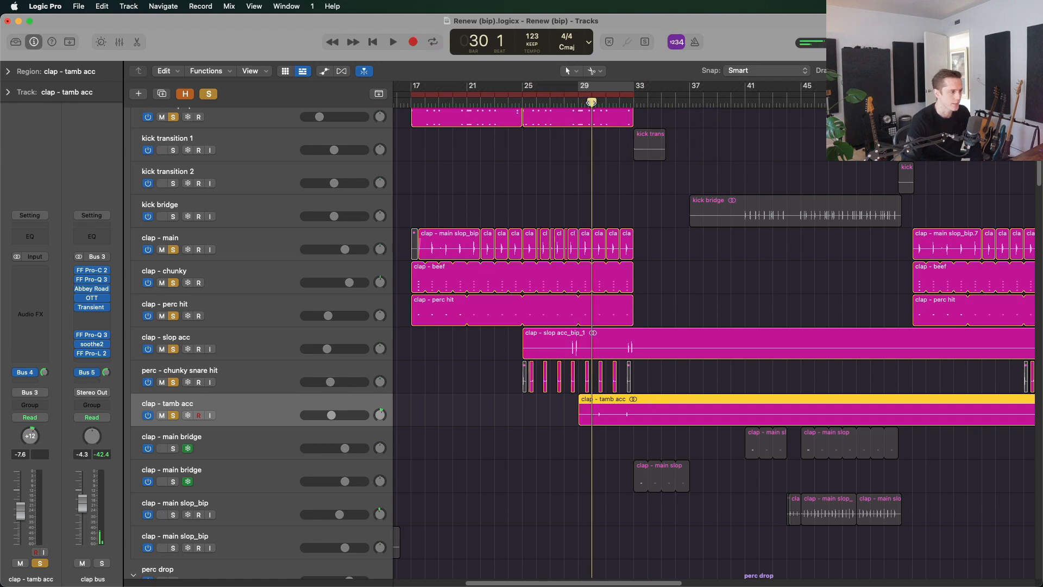
pyautogui.press('space')
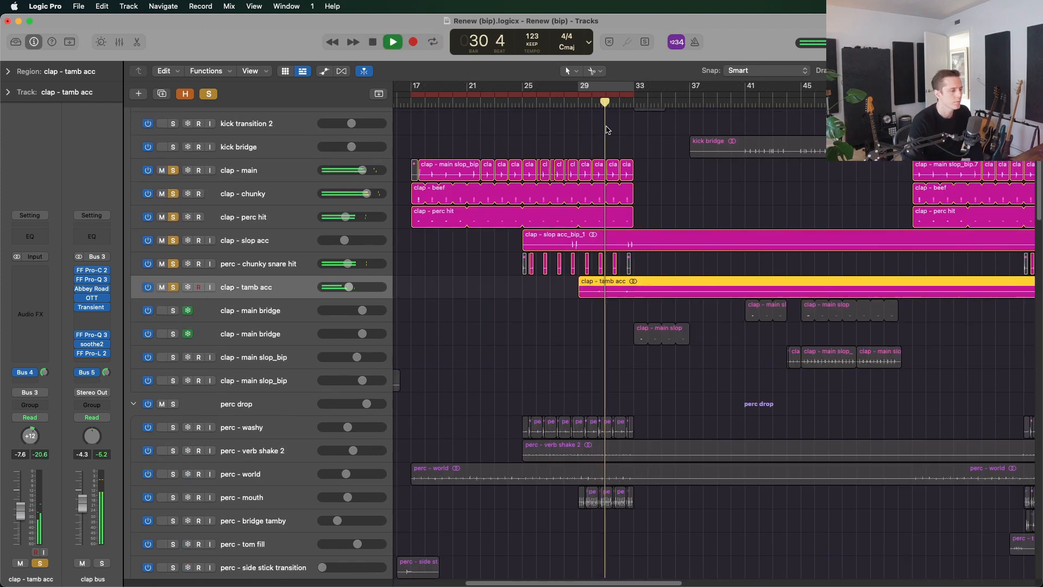
pyautogui.press('space')
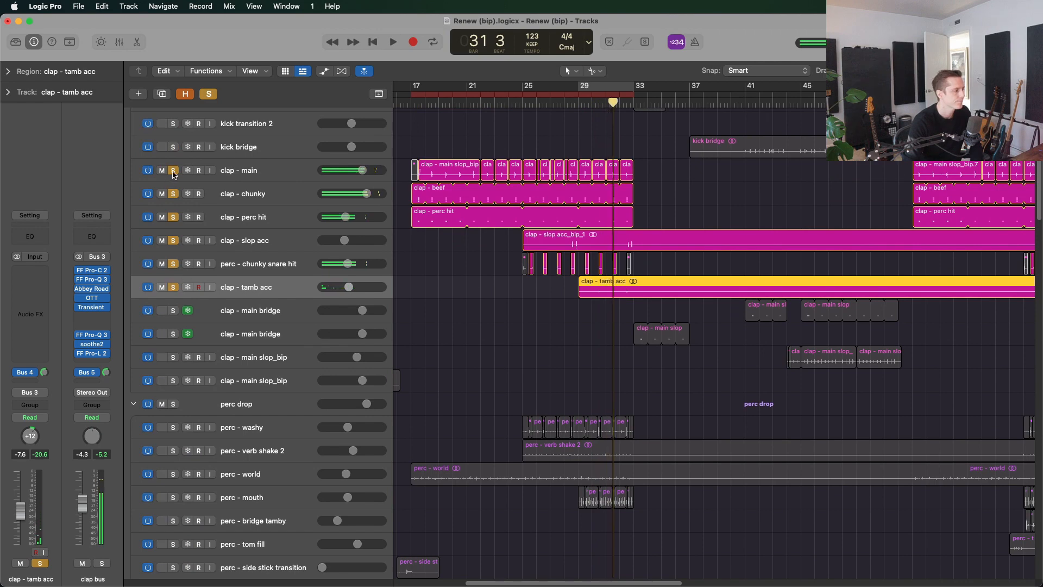
# Turn cycling back on and remove the solo from all tracks between clap - main and clap - tamb acc.
pyautogui.press('c')
pyautogui.moveTo(173, 172); pyautogui.dragTo(173, 287)
pyautogui.press('super+Up')
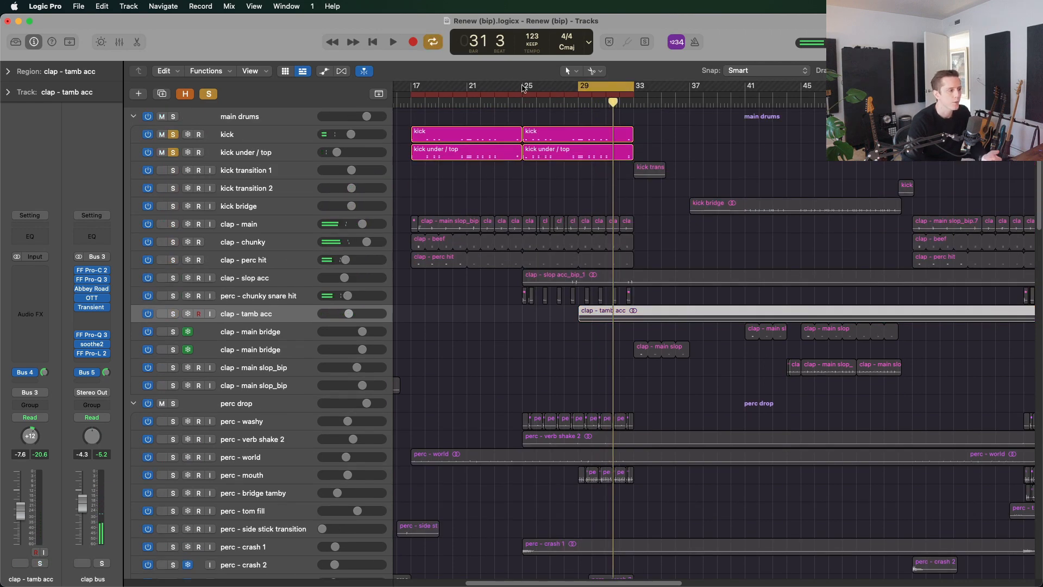
# Set the cycle range to bars 25 to 33 and move the solo from kick and kick under / top to perc drop.
pyautogui.moveTo(524, 88); pyautogui.dragTo(634, 90)
pyautogui.click(173, 403)
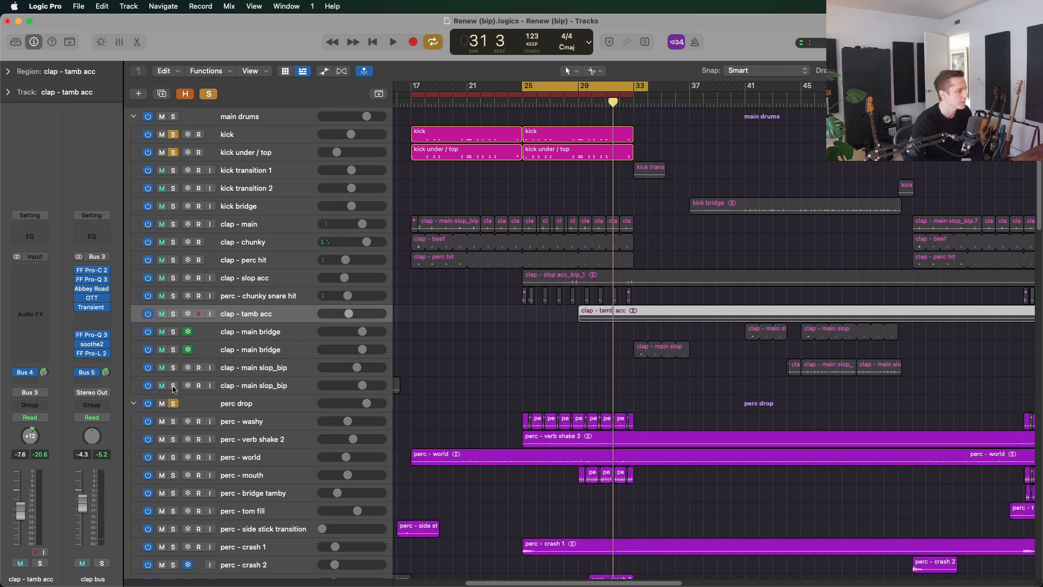
pyautogui.click(173, 134)
pyautogui.click(173, 152)
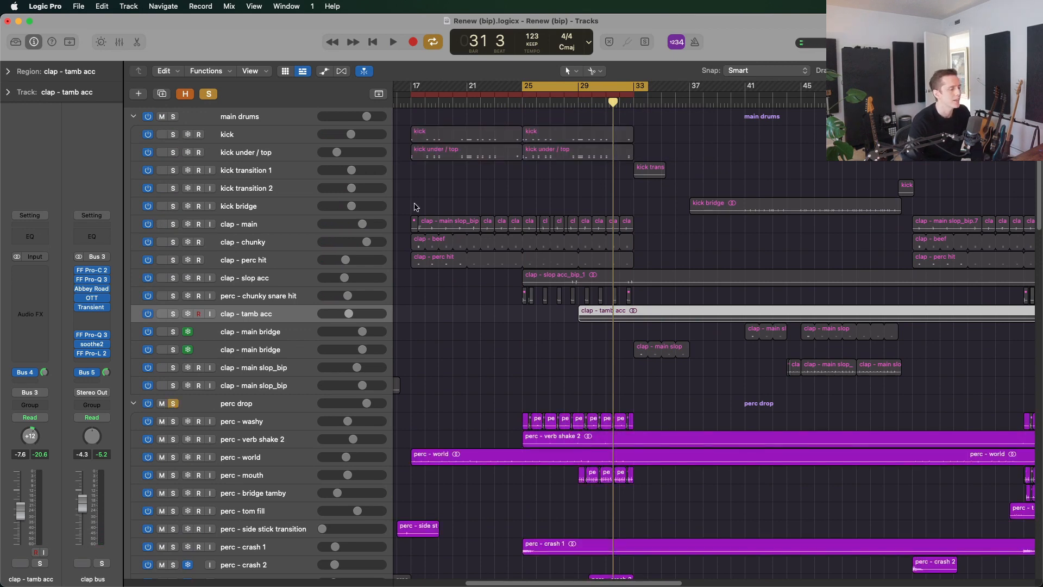
# Play the soloed perc drop layers from bar 25 with perc - washy selected and mute perc - crash 1.
pyautogui.press('super+Up')
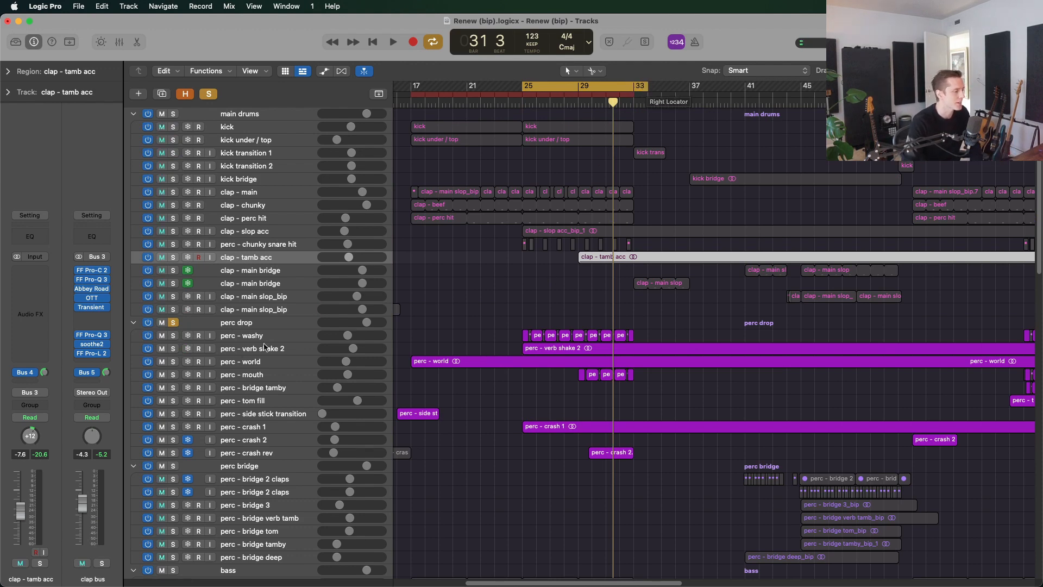
pyautogui.click(286, 347)
pyautogui.click(240, 338)
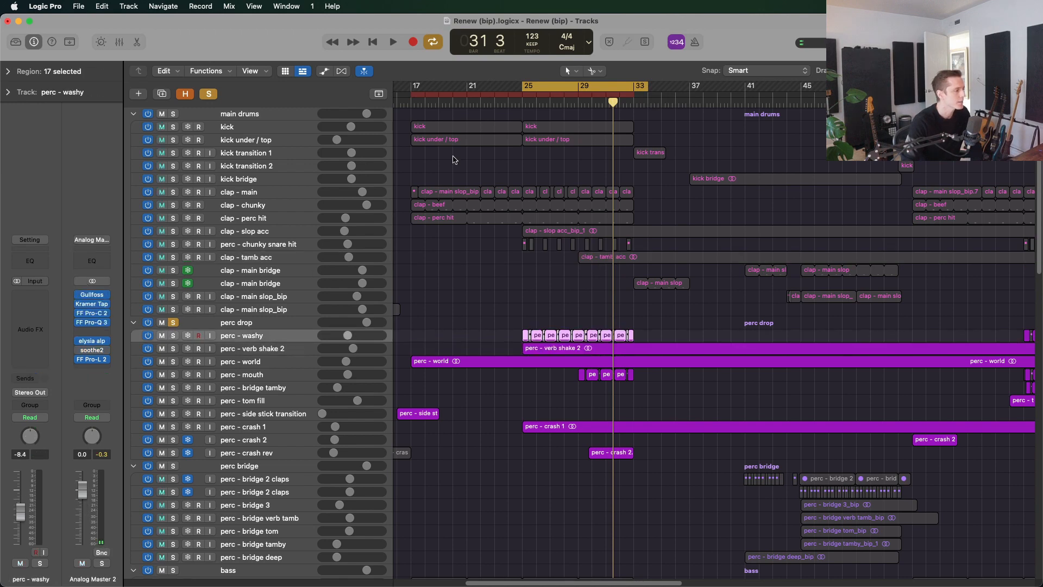
pyautogui.press('space')
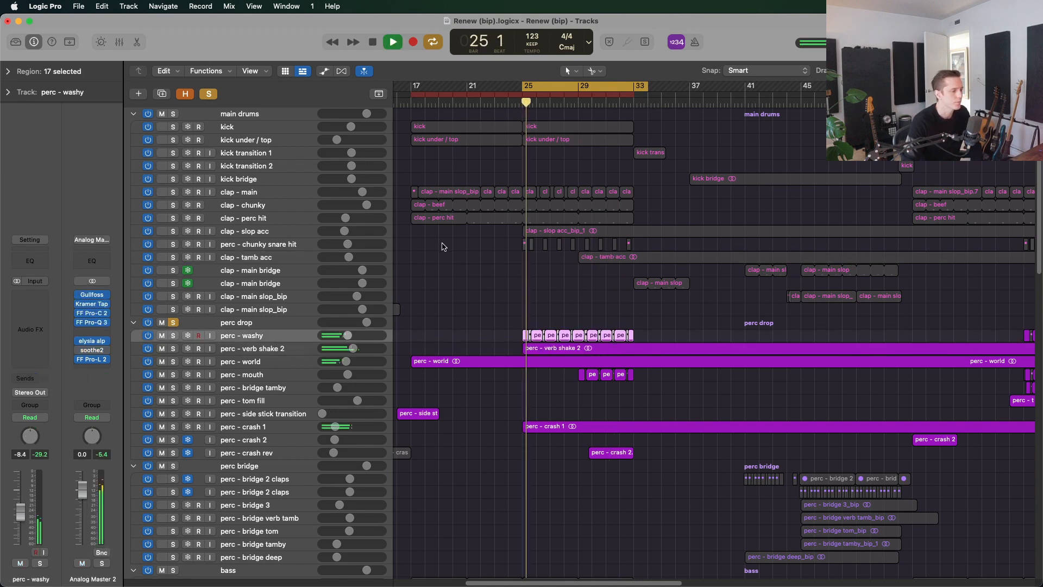
pyautogui.click(162, 426)
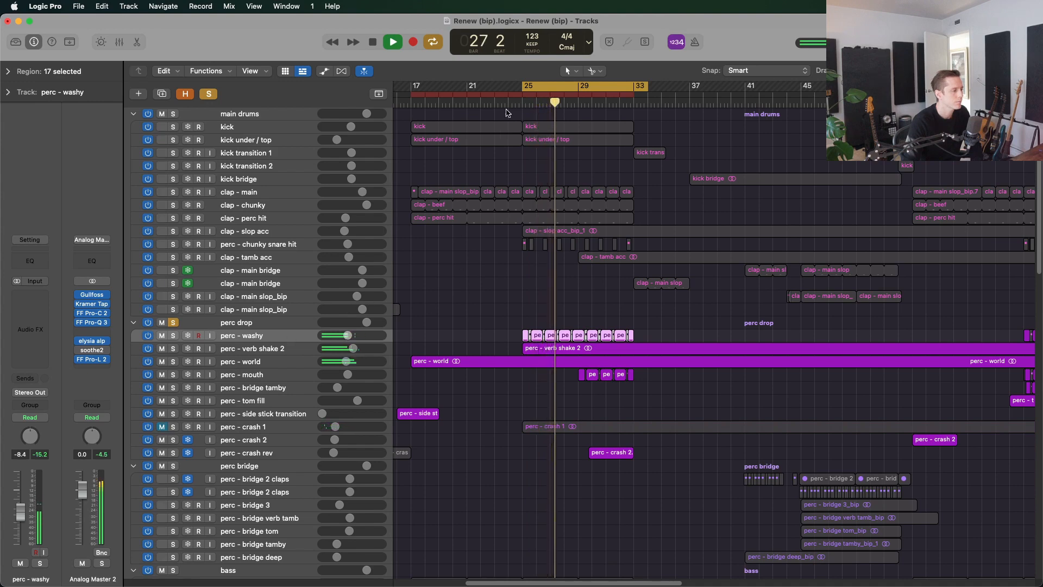
# Solo only perc - washy and play it from bar 25.
pyautogui.click(172, 335)
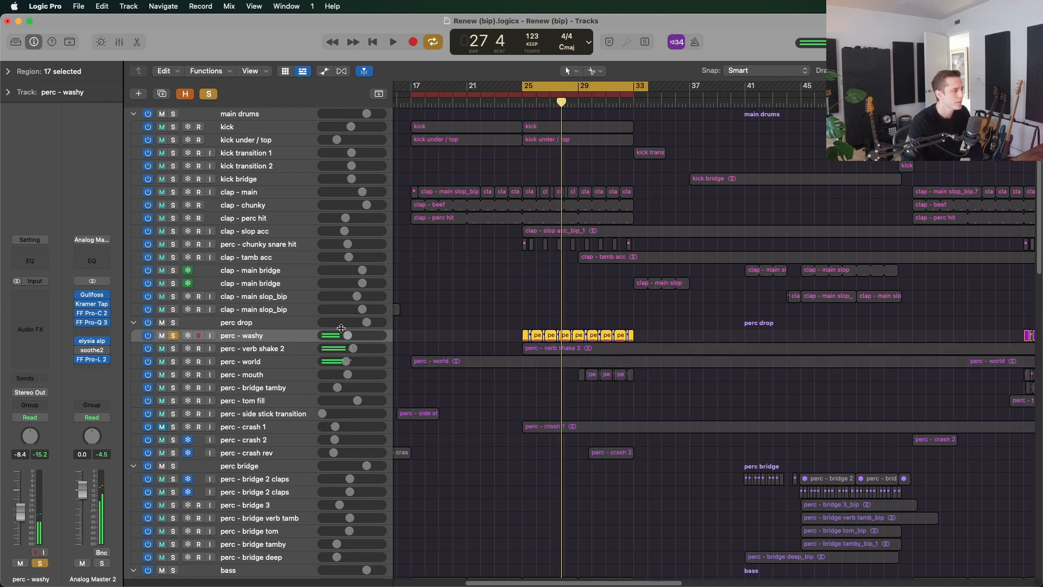
pyautogui.press('space')
pyautogui.press('space')
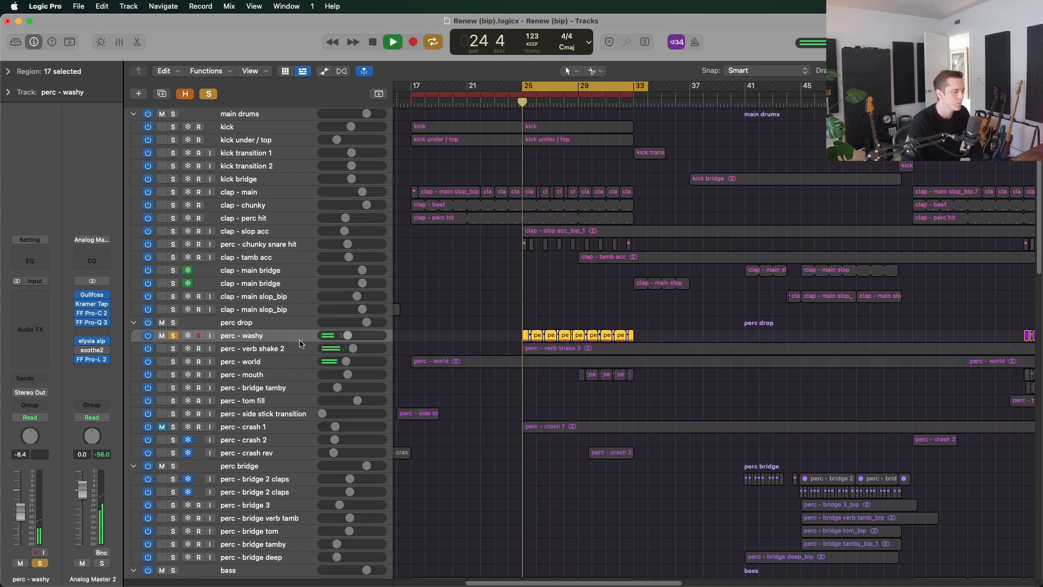
# Switch the solo from perc - washy to perc - verb shake 2 and play it from bar 25.
pyautogui.click(173, 348)
pyautogui.press('space')
pyautogui.click(172, 336)
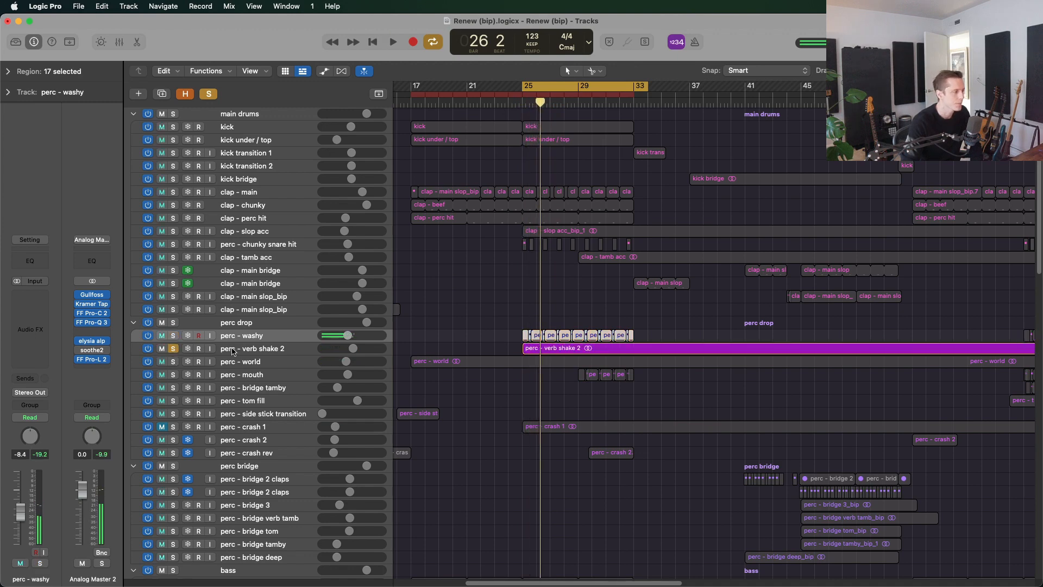
pyautogui.click(241, 351)
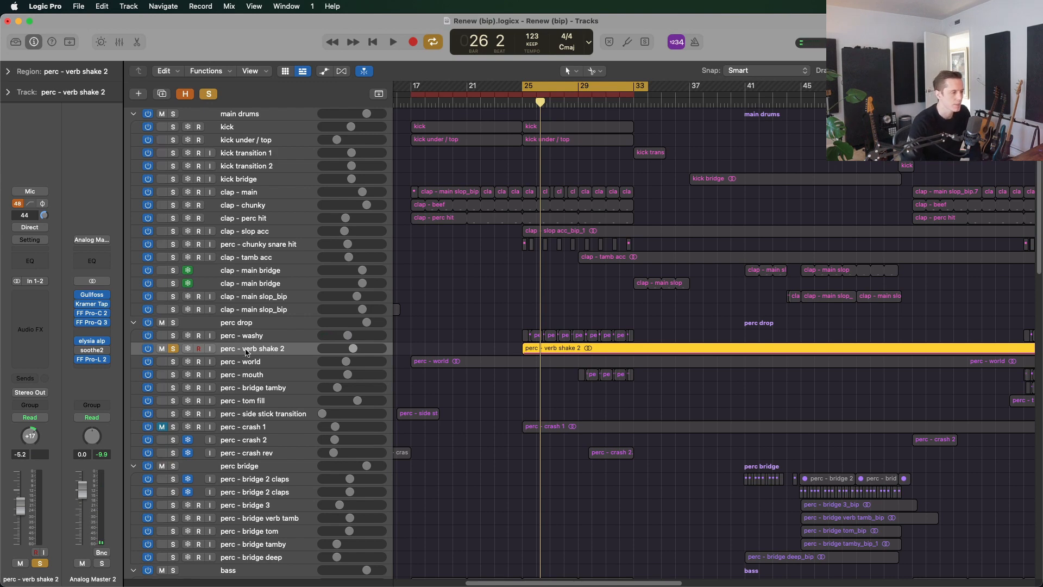
pyautogui.press('space')
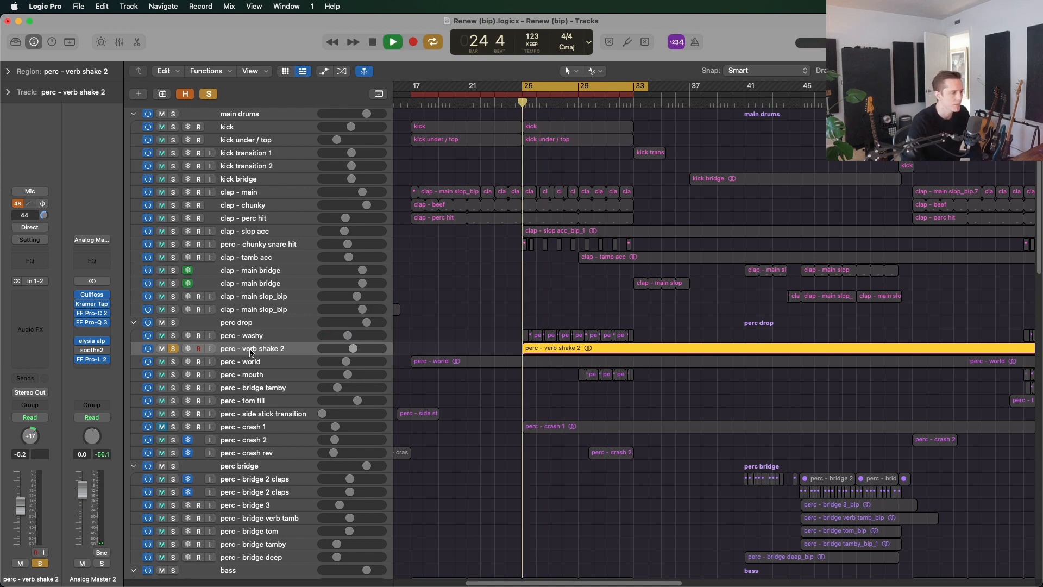
pyautogui.press('space')
# Solo only perc - world, play it from bar 25 and clear all solos.
pyautogui.click(172, 362)
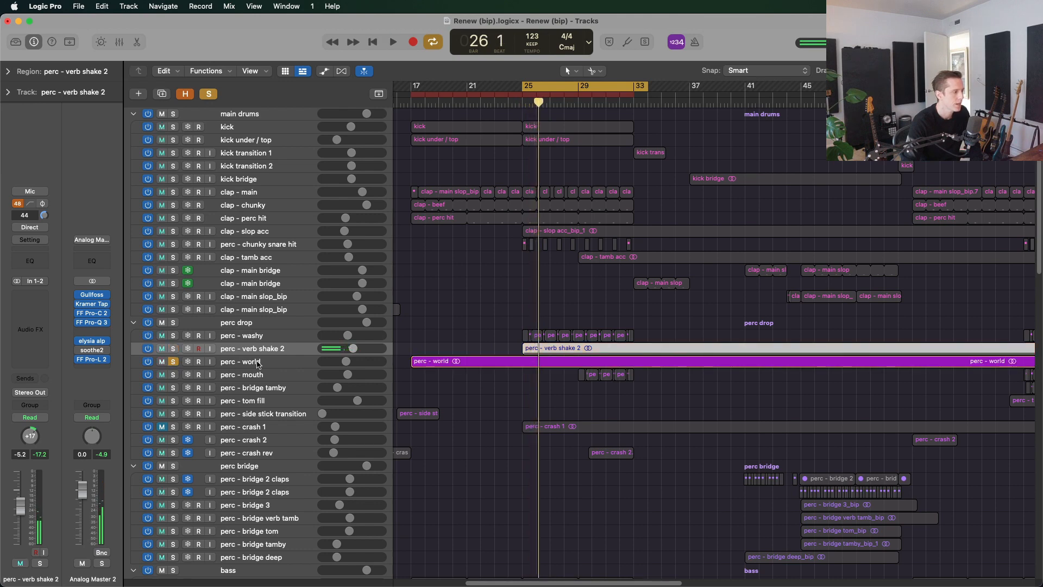
pyautogui.click(279, 360)
pyautogui.press('space')
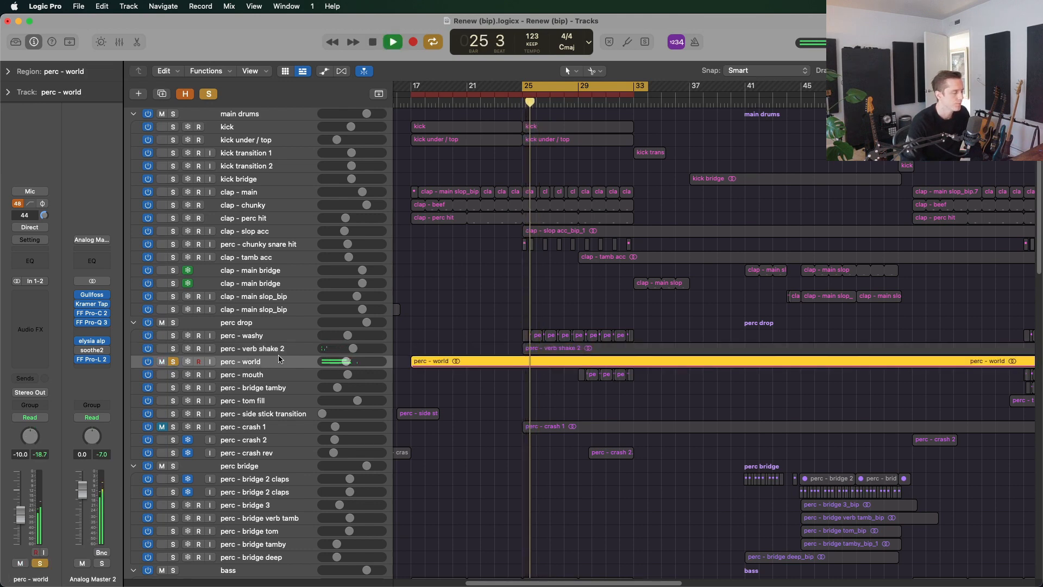
pyautogui.press('space')
pyautogui.click(172, 361)
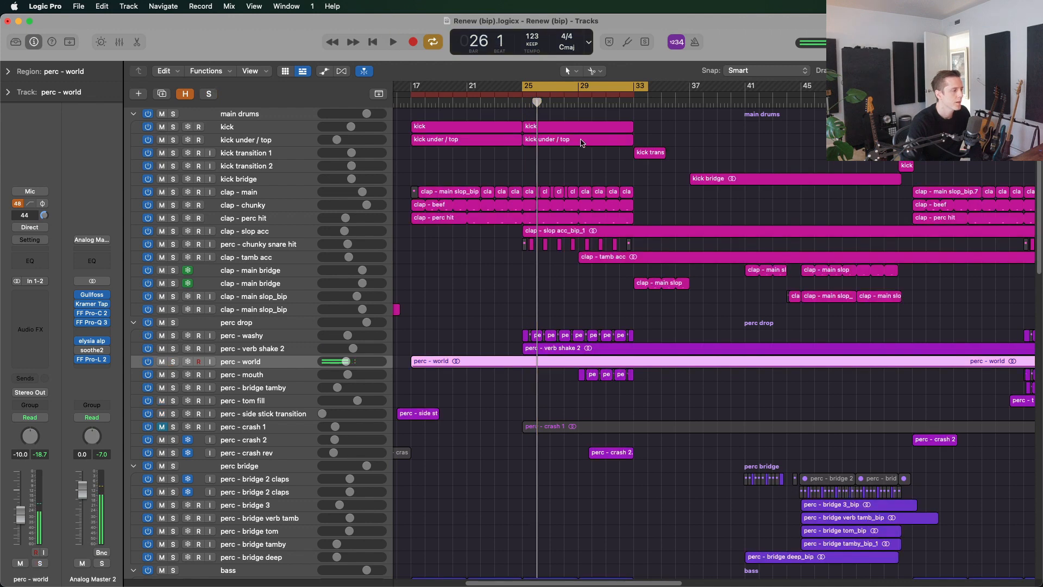
# Set the cycle range to bars 29 to 33 and select the perc - mouth track.
pyautogui.press('super+Up')
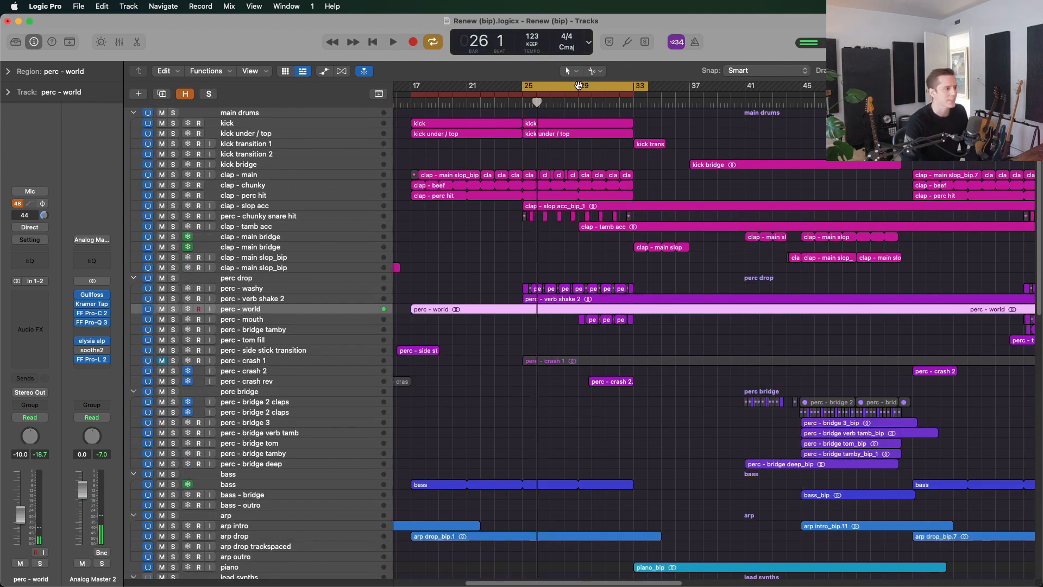
pyautogui.moveTo(578, 85); pyautogui.dragTo(634, 86)
pyautogui.click(305, 319)
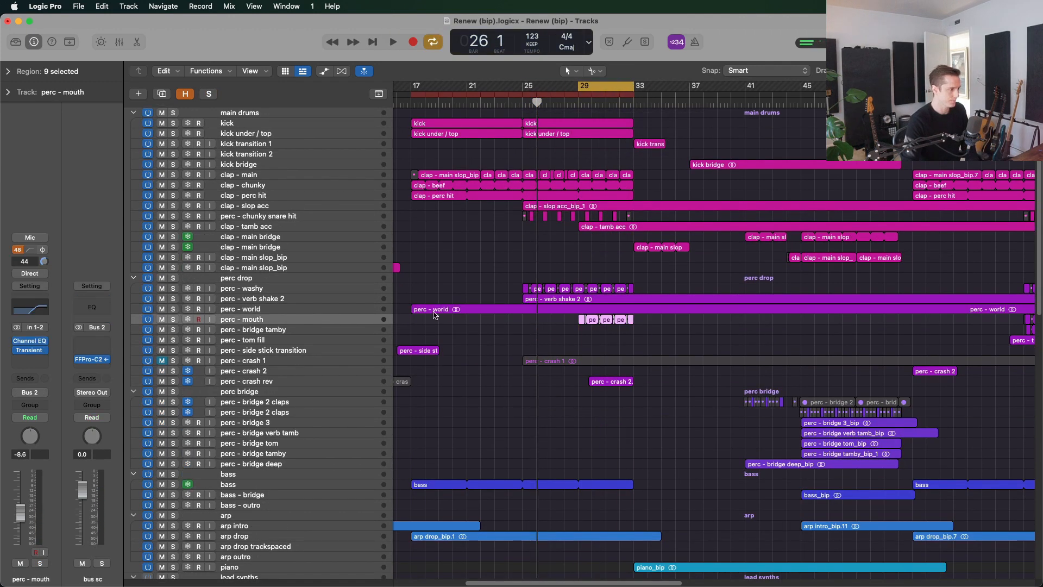
pyautogui.press('super+Down')
pyautogui.scroll(3, 577, 162)
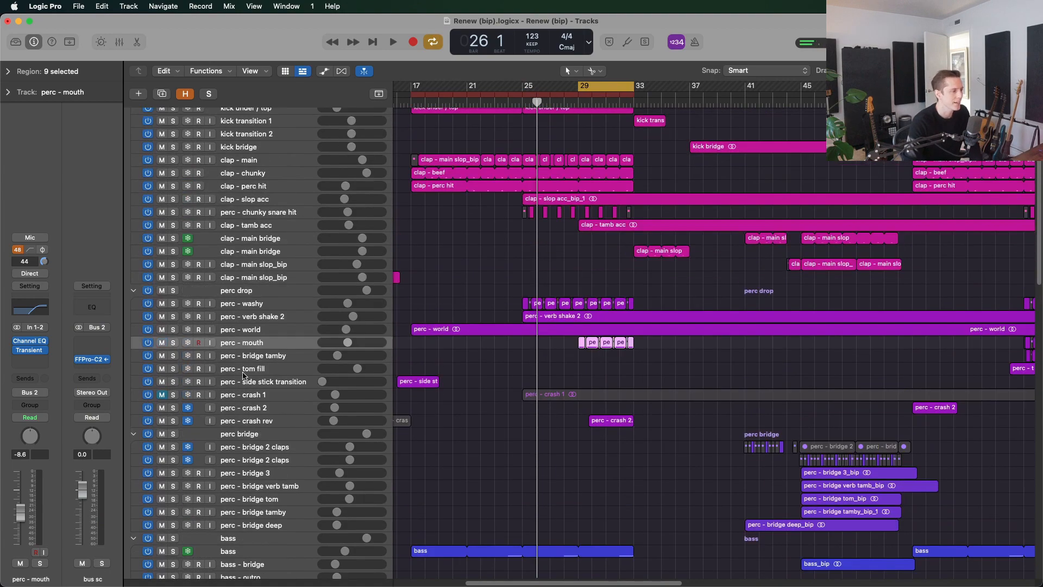
# Solo main drums and perc drop, play them with bars 25 to 29 cycled, and set the cycle range to bars 29 to 33.
pyautogui.moveTo(523, 86); pyautogui.dragTo(605, 87)
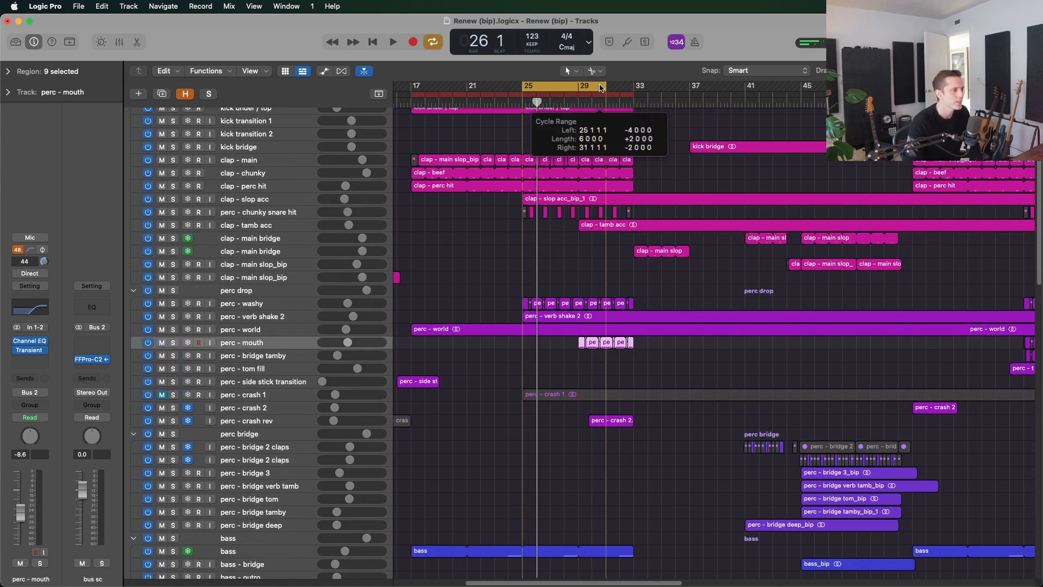
pyautogui.moveTo(605, 87); pyautogui.dragTo(579, 87)
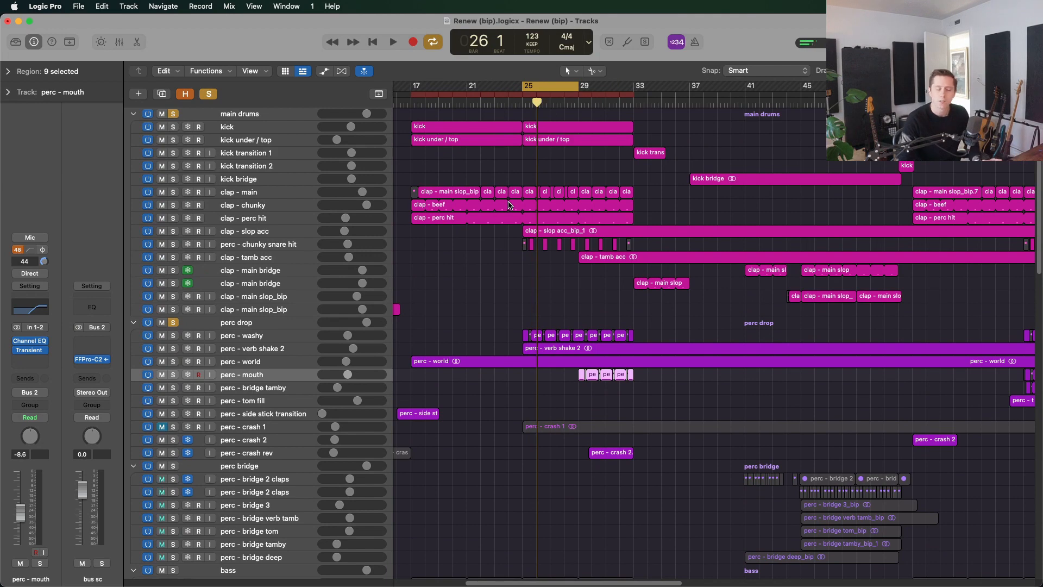
pyautogui.press('space')
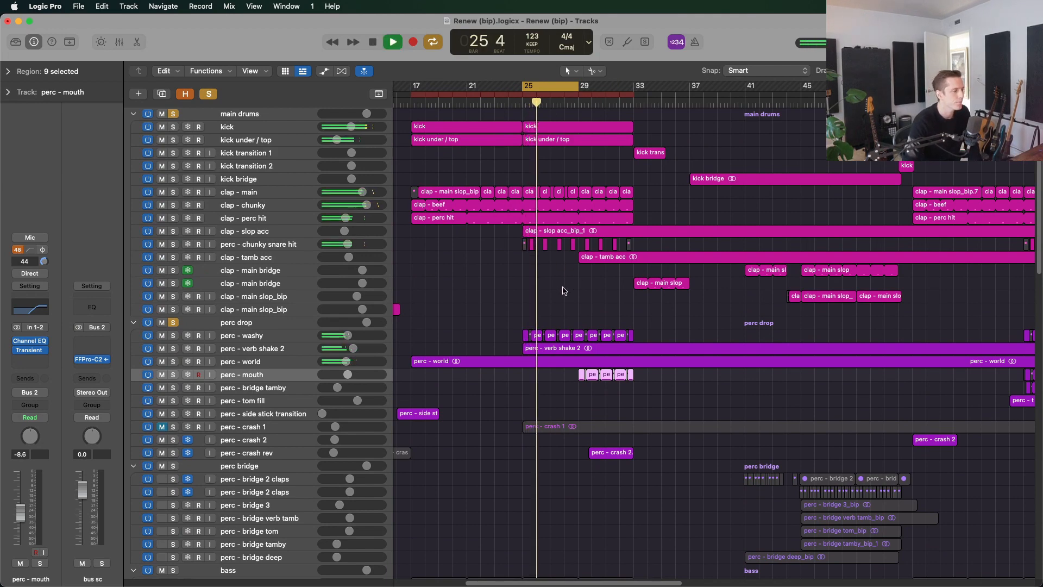
pyautogui.moveTo(574, 95); pyautogui.dragTo(631, 95)
pyautogui.press('space')
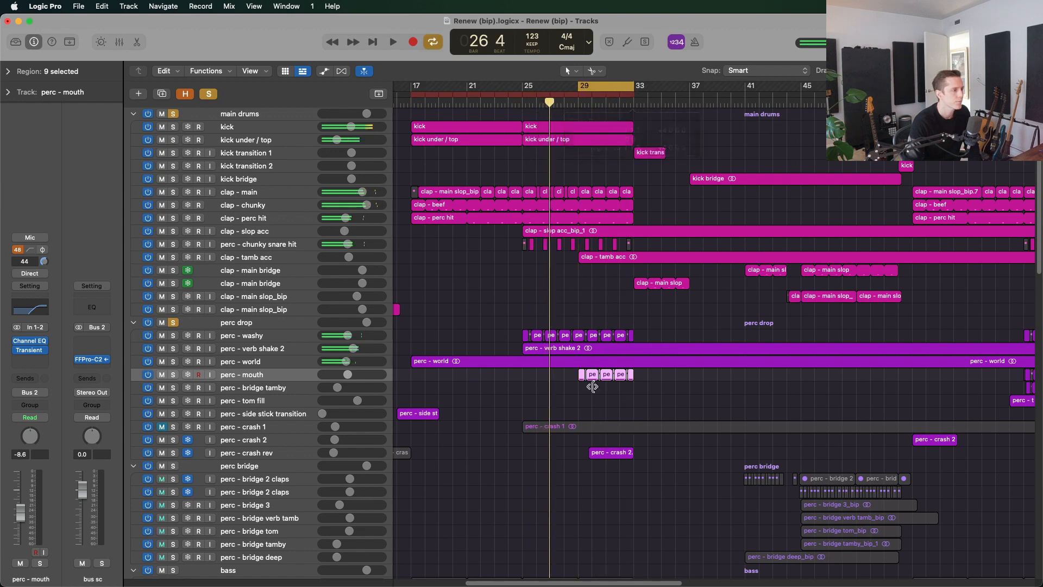
# Solo perc - mouth and play only its regions from bar 29 in Solo mode.
pyautogui.press('super+Up')
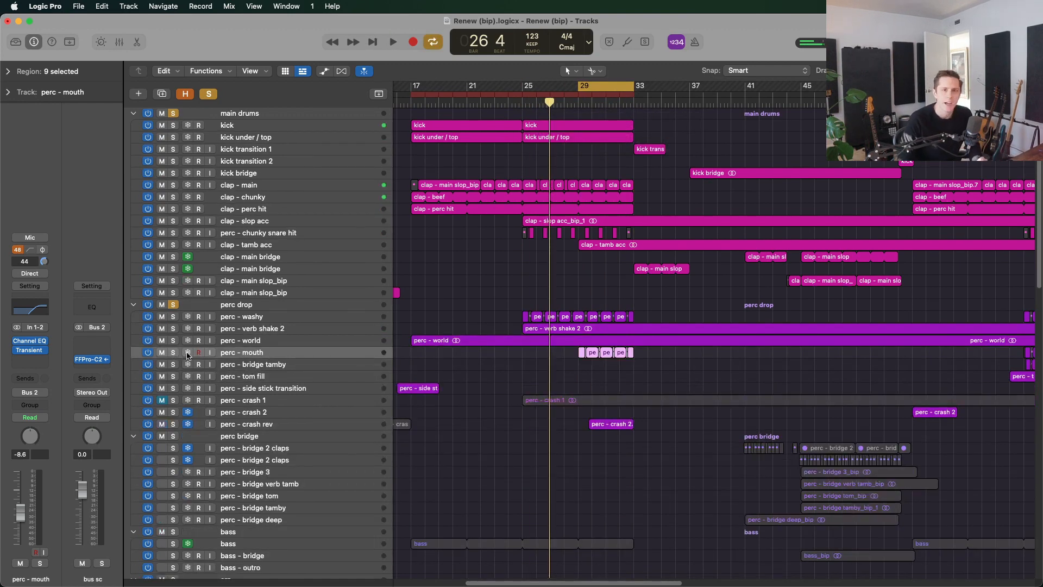
pyautogui.press('super+Up')
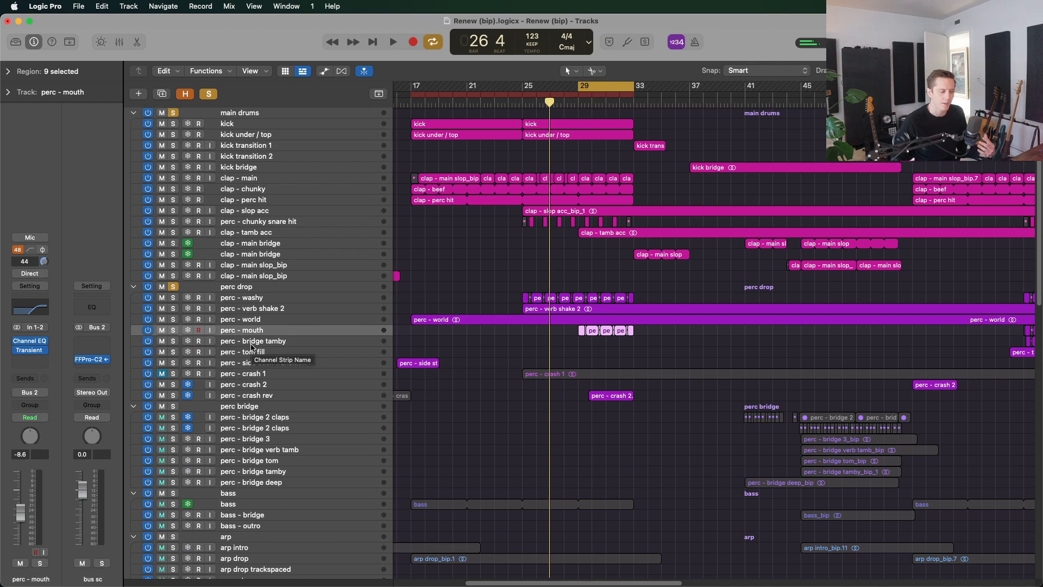
pyautogui.press('super+Up')
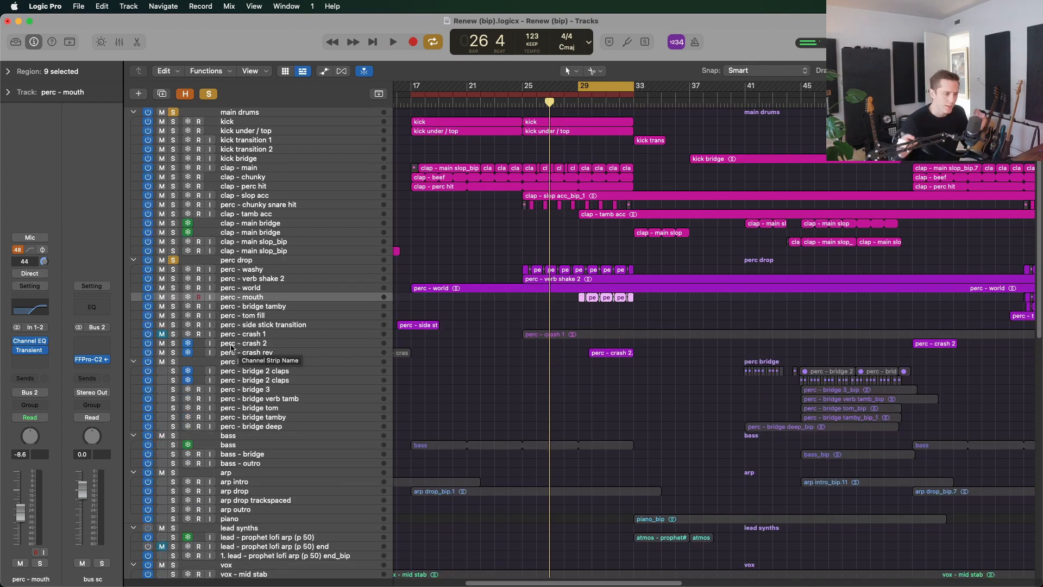
pyautogui.click(171, 299)
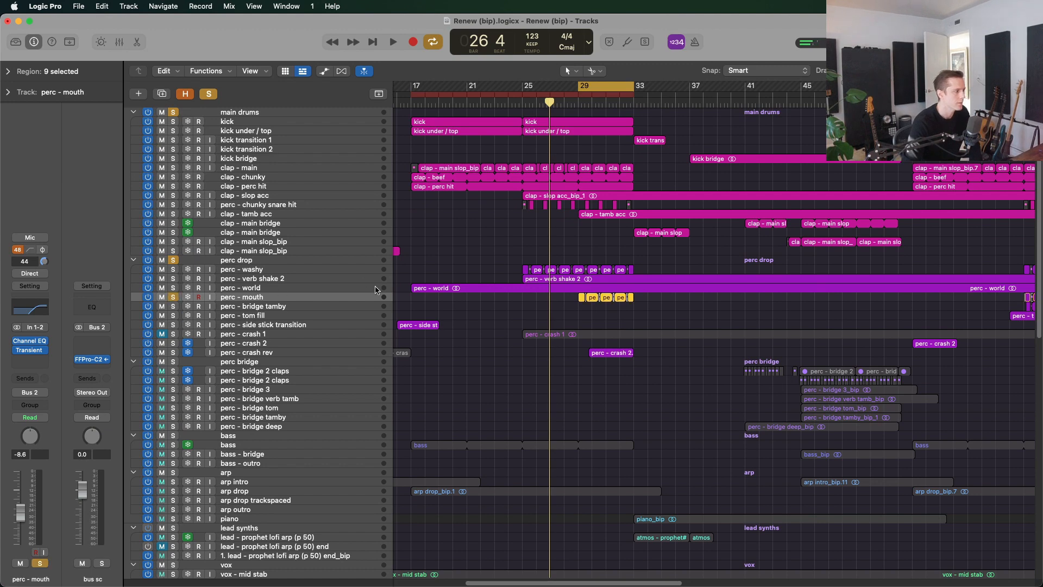
pyautogui.press('space')
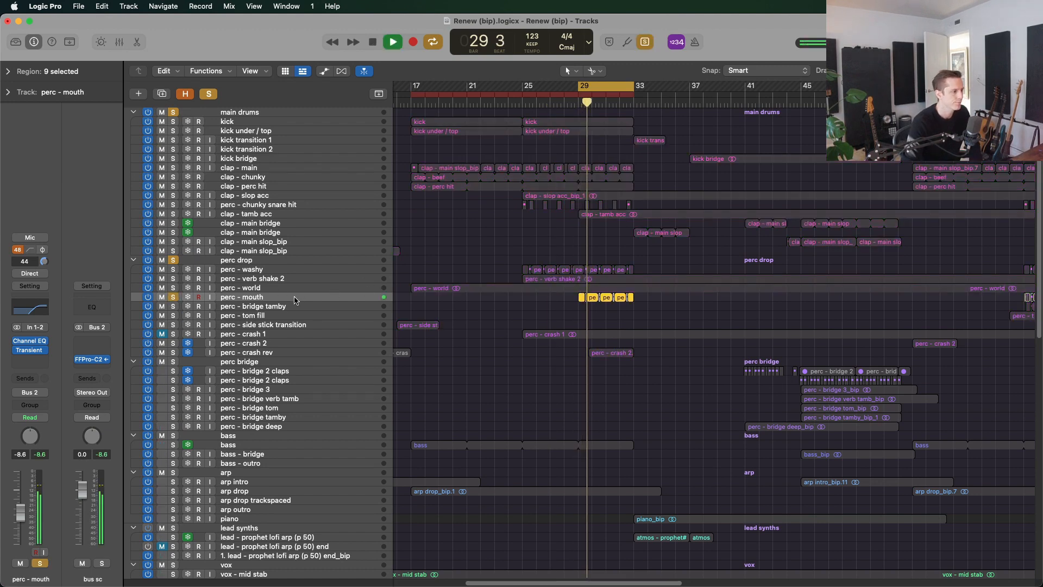
# Leave Solo mode to hear perc - mouth with the main drums and perc drop, and turn cycling off.
pyautogui.hotkey('ctrl', 's')
pyautogui.press(',')
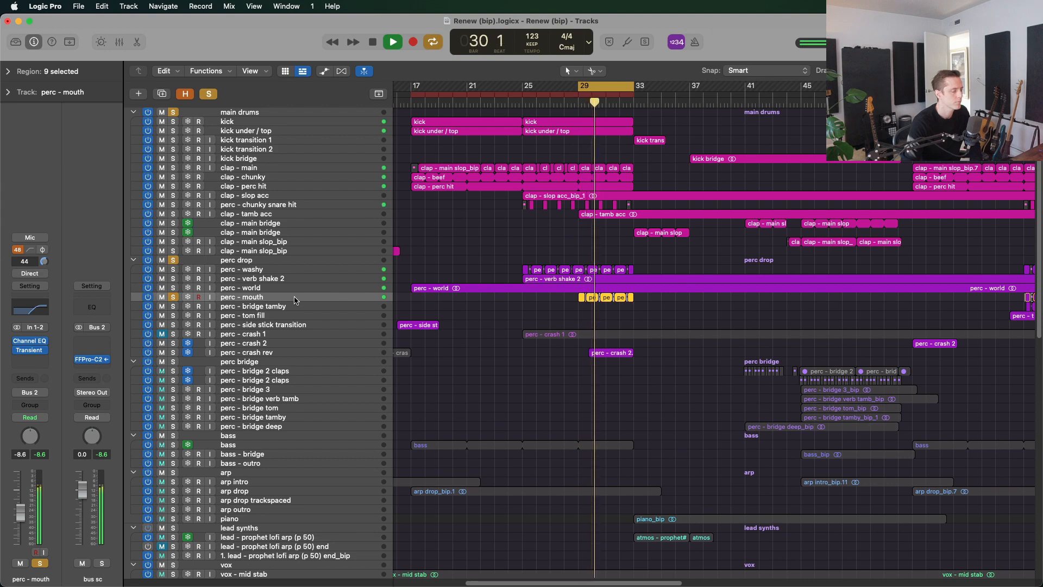
pyautogui.press('c')
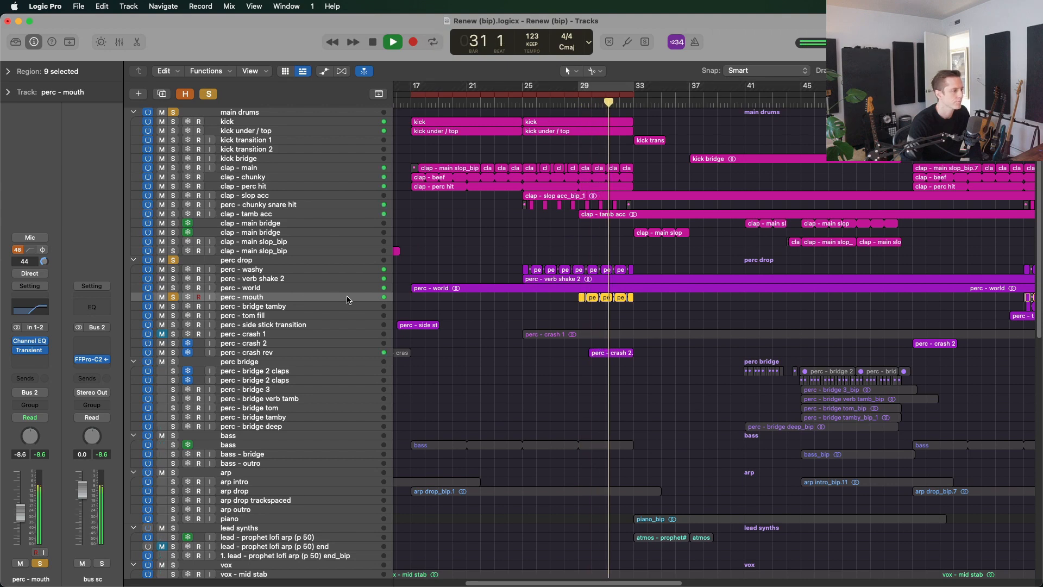
# Stop playback and remove the solo from perc drop and main drums.
pyautogui.press('super+Up')
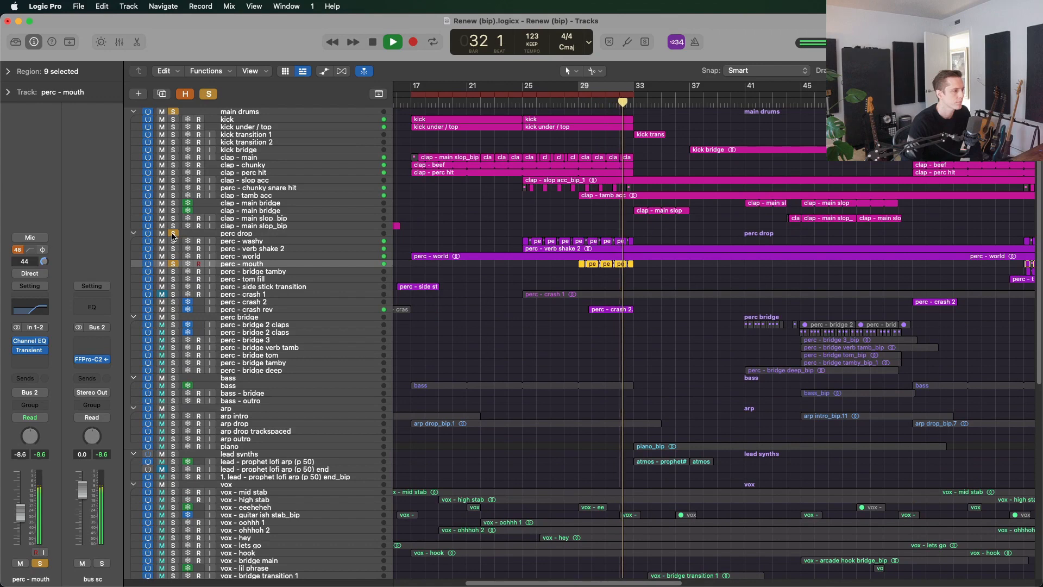
pyautogui.press('space')
pyautogui.click(173, 234)
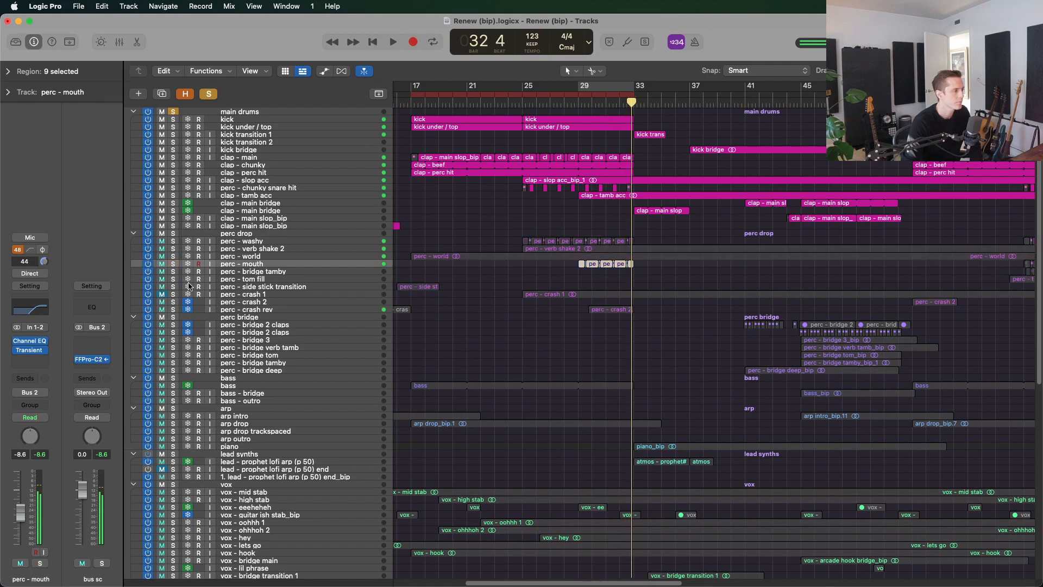
pyautogui.click(172, 111)
# Unmute perc - crash 1 and turn on a cycle range starting at bar 45.
pyautogui.scroll(-5, 544, 285)
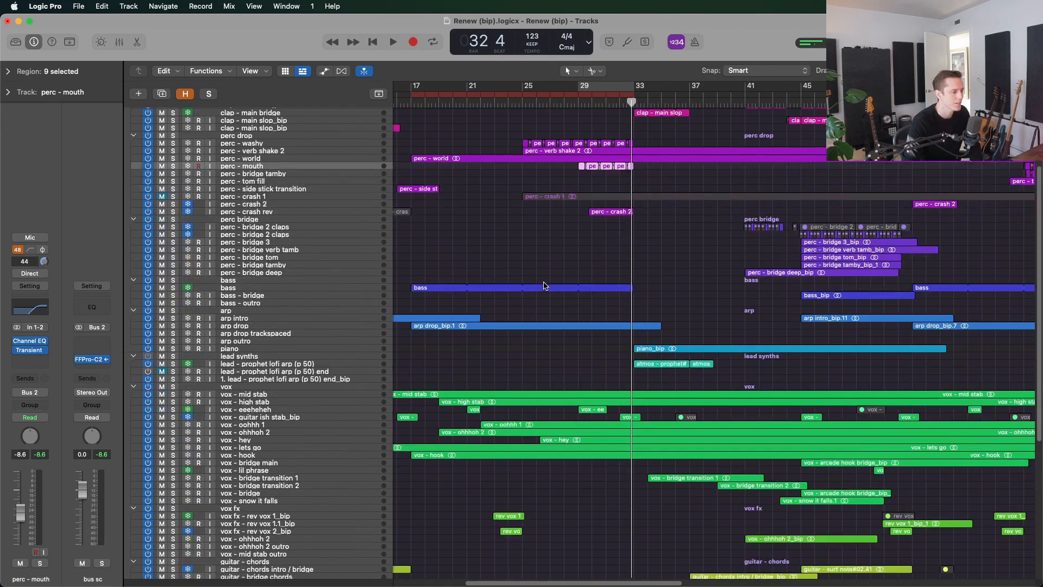
pyautogui.scroll(3, 544, 286)
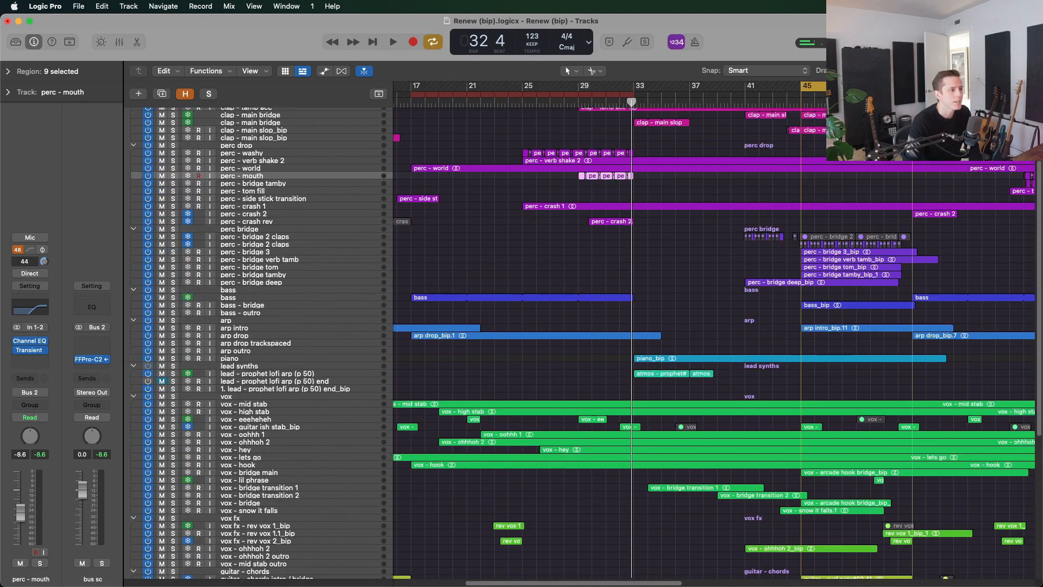
pyautogui.click(183, 254)
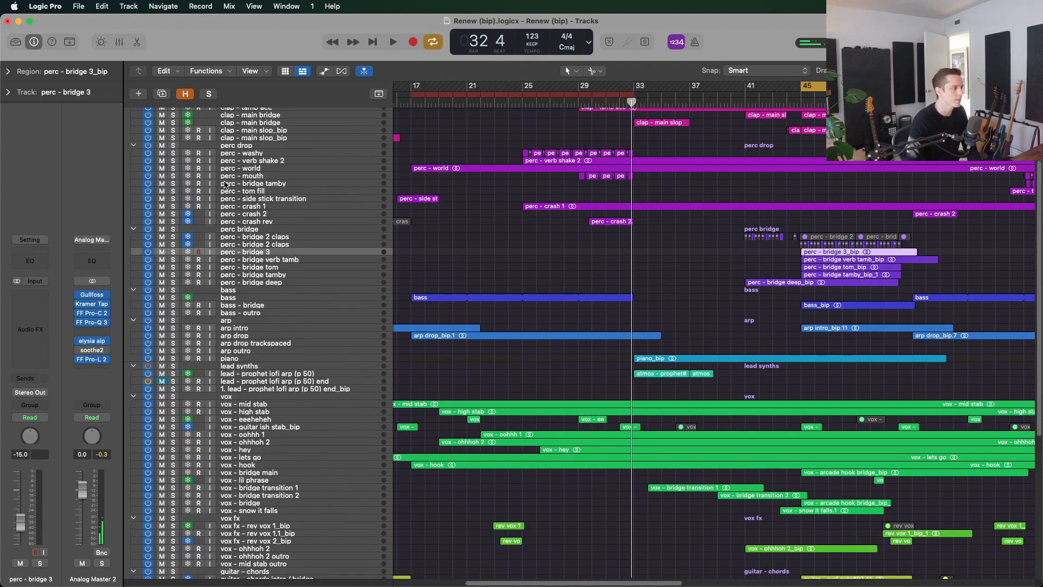
# Solo perc bridge and play its layers from bar 45 with perc - bridge verb tamb selected.
pyautogui.click(173, 230)
pyautogui.click(327, 261)
pyautogui.hotkey('shift', 'Return')
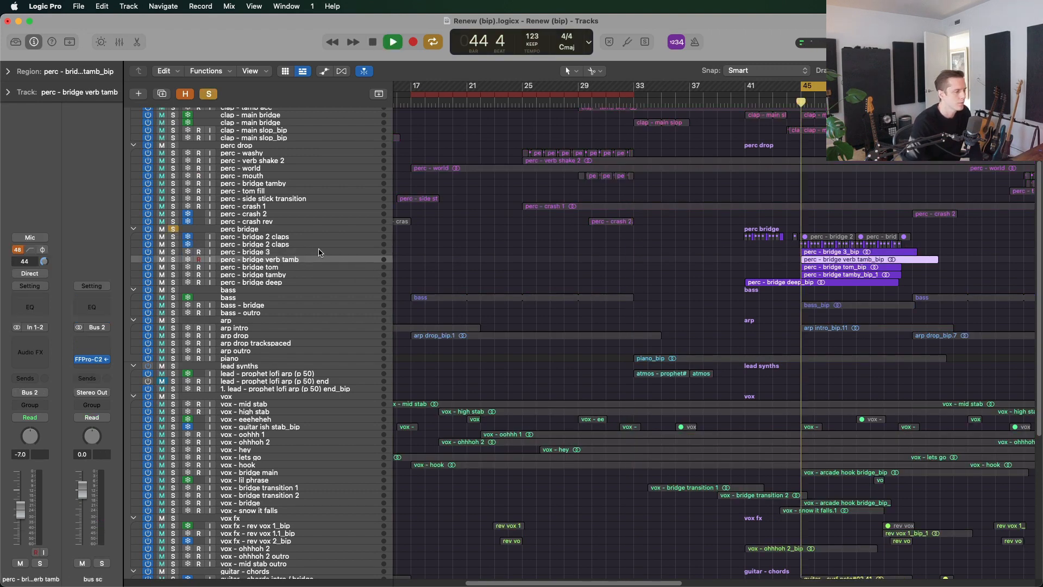
pyautogui.press('super+Down')
pyautogui.press('super+Down')
pyautogui.press('super+Down')
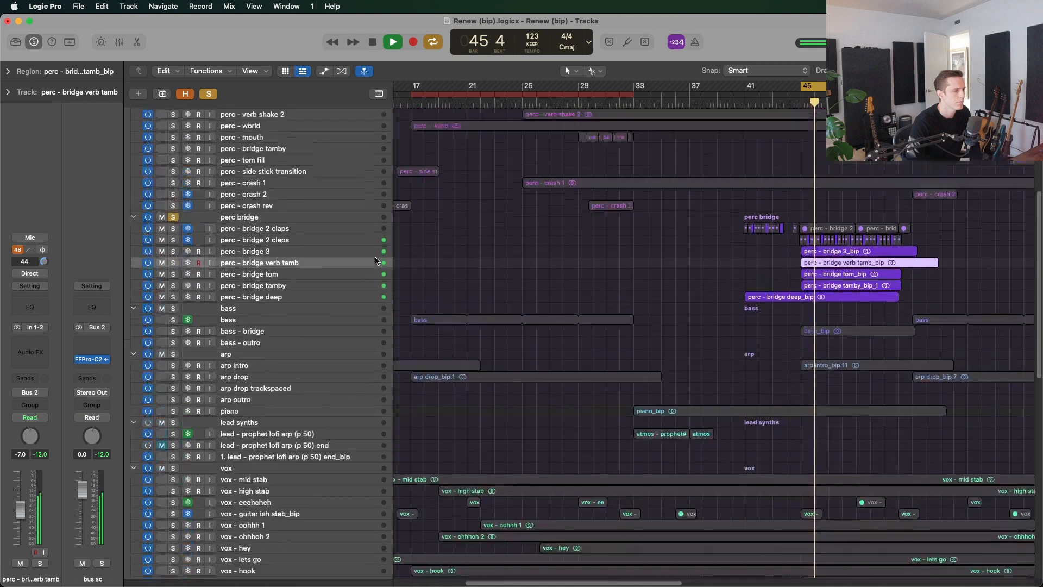
# Stop playback, solo kick bridge alongside perc bridge, and play both from bar 45 with kick bridge selected.
pyautogui.scroll(8, 375, 260)
pyautogui.press('space')
pyautogui.click(177, 140)
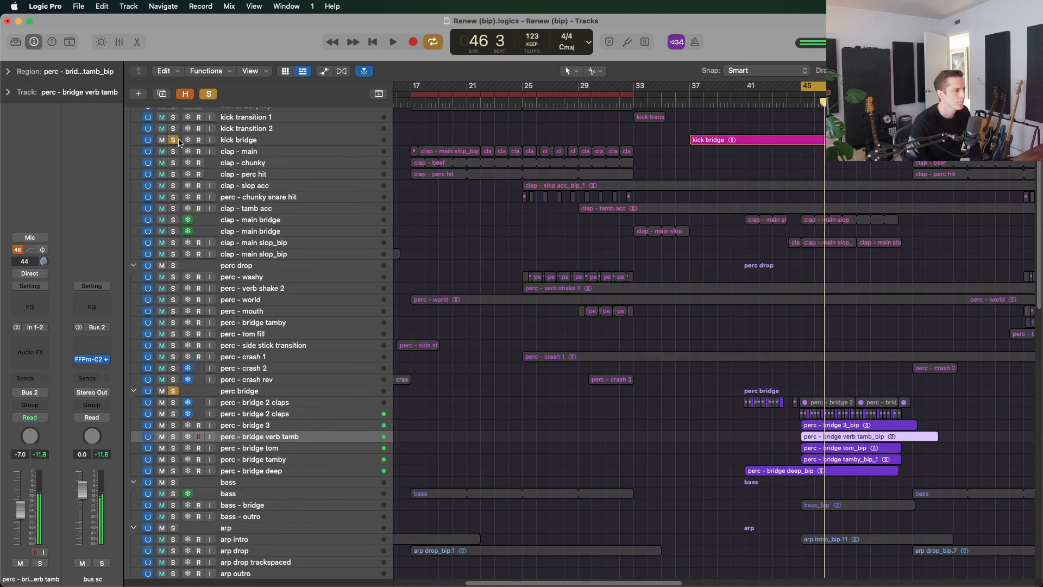
pyautogui.click(279, 141)
pyautogui.press('space')
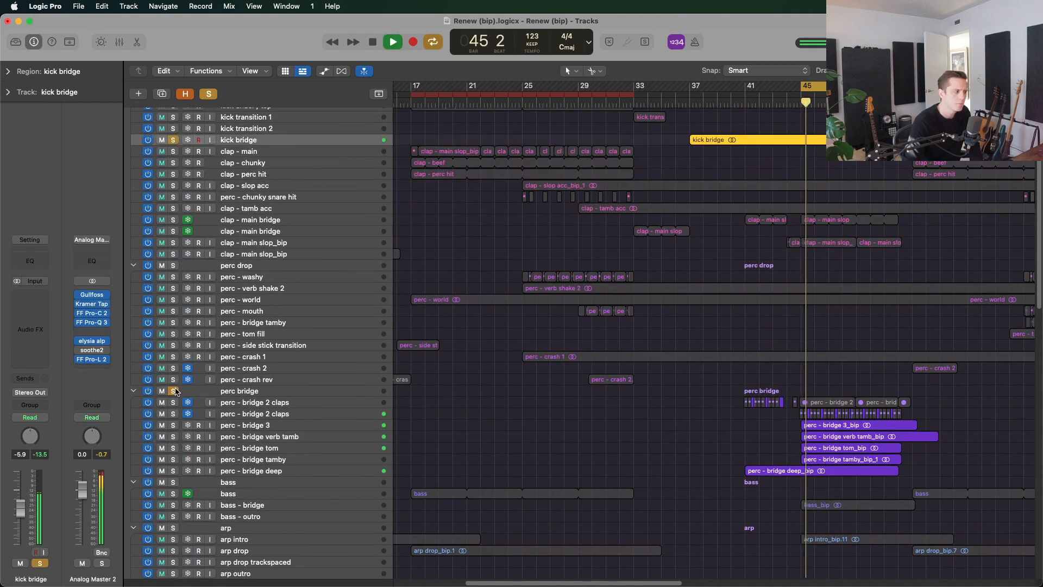
# Switch the perc bridge solo off and back on during playback, and add the bridge clap tracks and clap - main slop_bip to the solo.
pyautogui.click(174, 390)
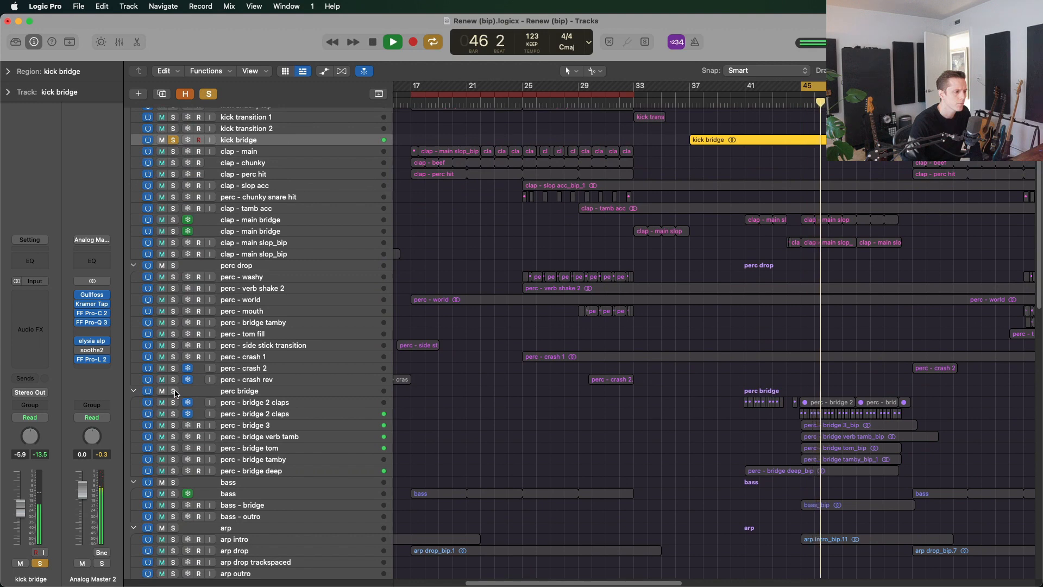
pyautogui.click(175, 391)
pyautogui.click(173, 219)
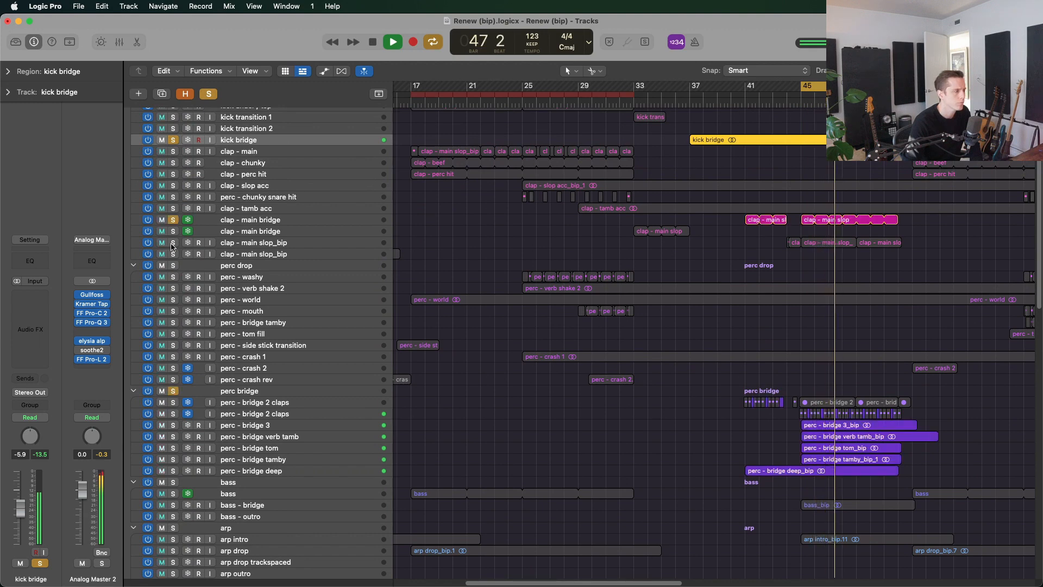
pyautogui.click(172, 246)
pyautogui.press('super+Up')
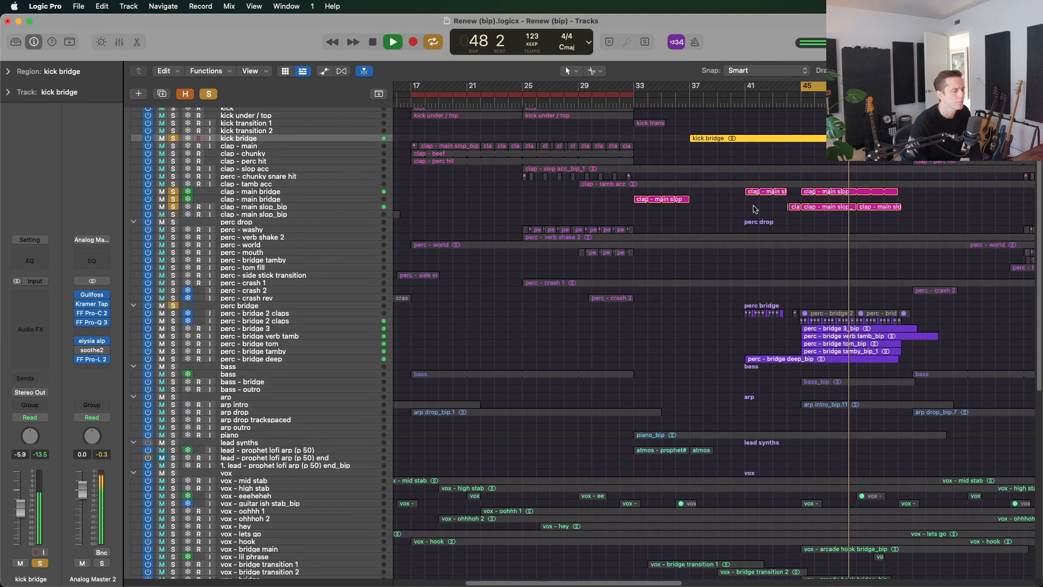
# Open the clap - main slop region at bar 45 in the Piano Roll and close the editor again.
pyautogui.doubleClick(807, 194)
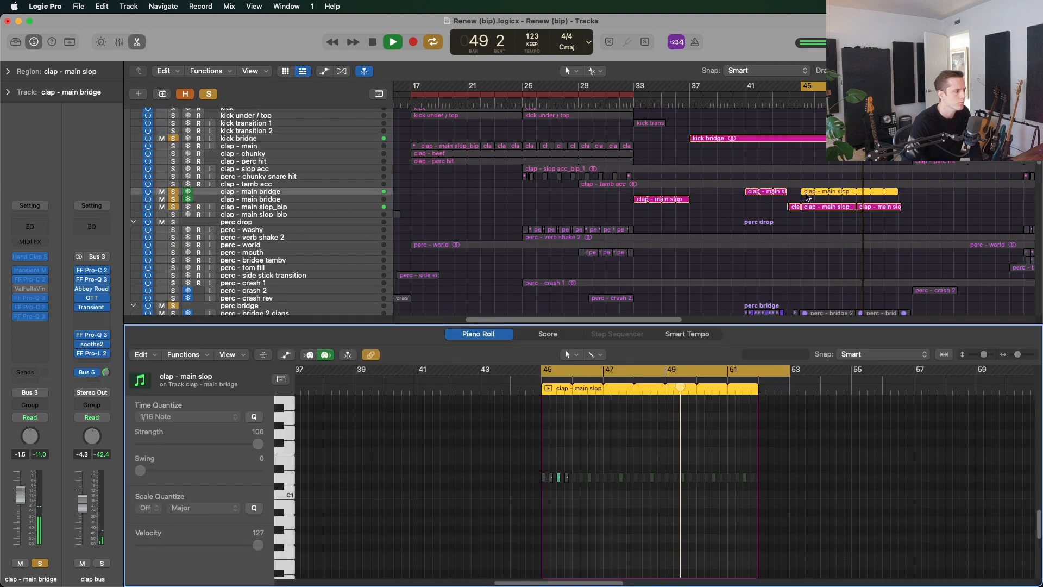
pyautogui.press('x')
pyautogui.press('x')
pyautogui.scroll(1, 616, 317)
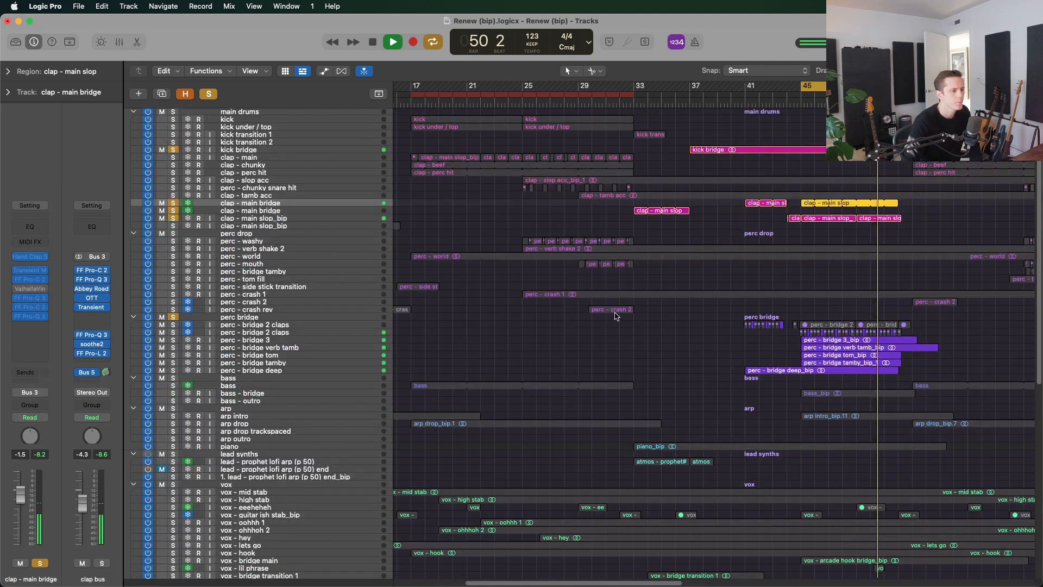
# Stop playback, clear all track solos and turn cycling off.
pyautogui.press('space')
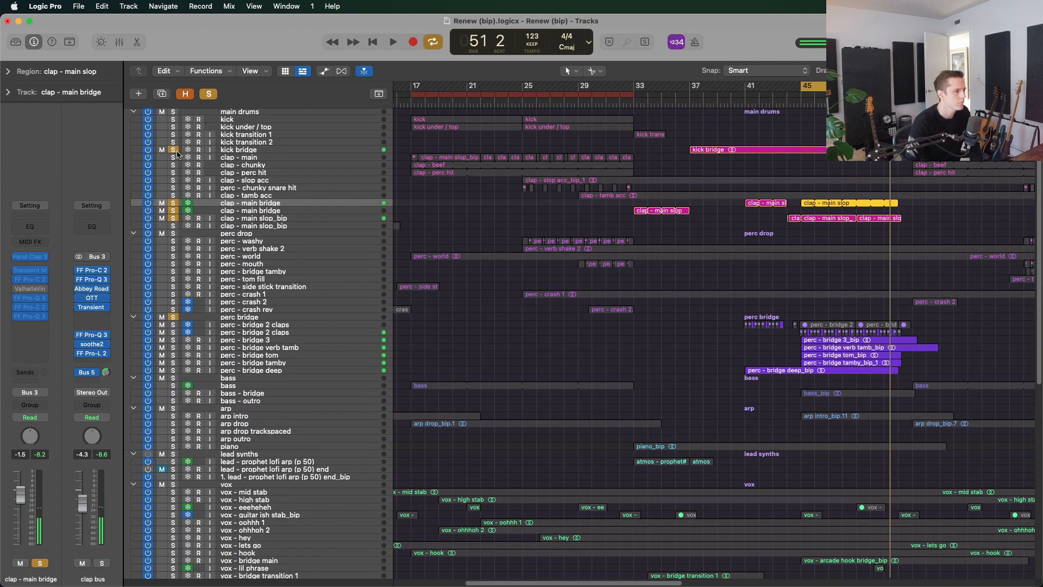
pyautogui.click(174, 150)
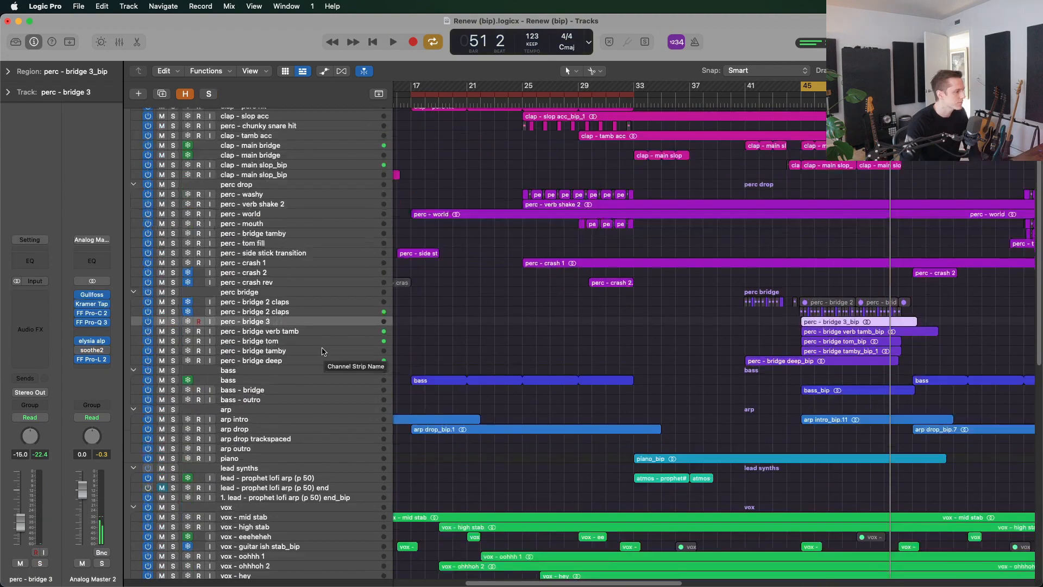
pyautogui.press('super+Down')
pyautogui.press('super+Down')
pyautogui.press('c')
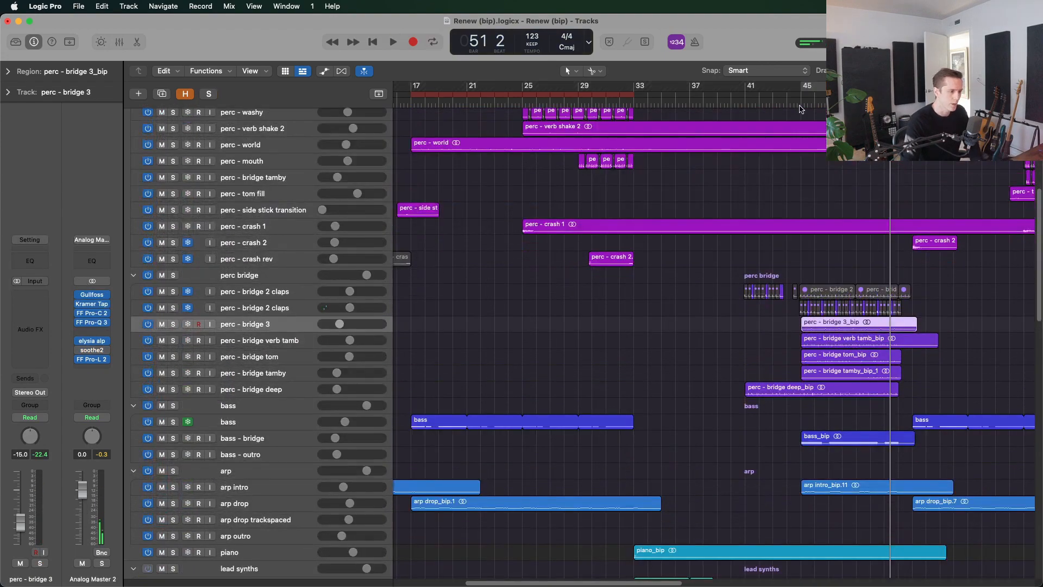
# Select the perc - bridge tom, perc - bridge verb tamb and perc - bridge tamby tracks one after another.
pyautogui.click(267, 358)
pyautogui.click(272, 344)
pyautogui.click(277, 374)
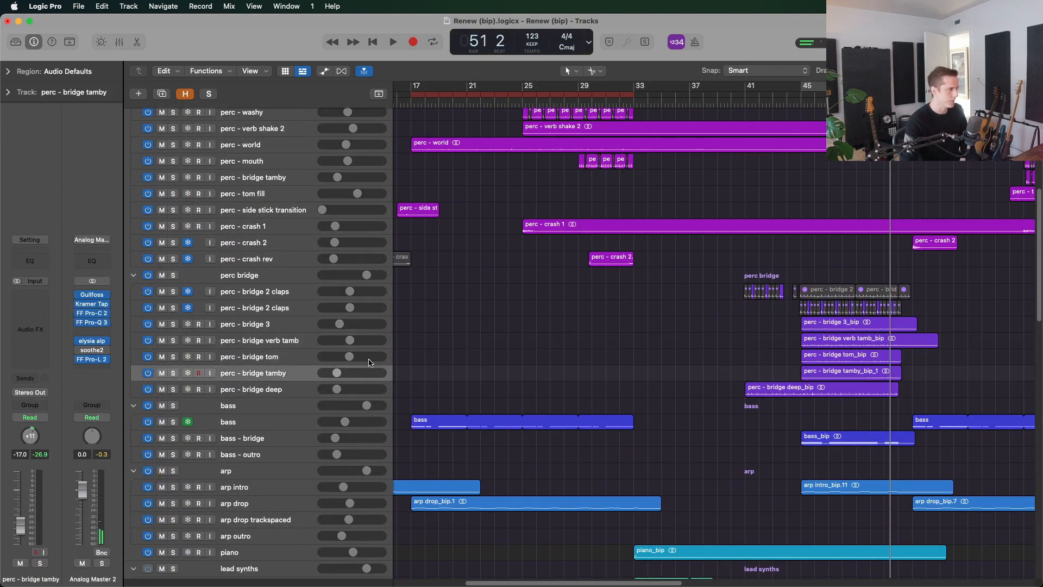
# Set a cycle range from bar 33 to 39, select the lead - prophet lofi arp (p 50) track, and turn cycling off.
pyautogui.press('super+Up')
pyautogui.press('super+Up')
pyautogui.press('super+Up')
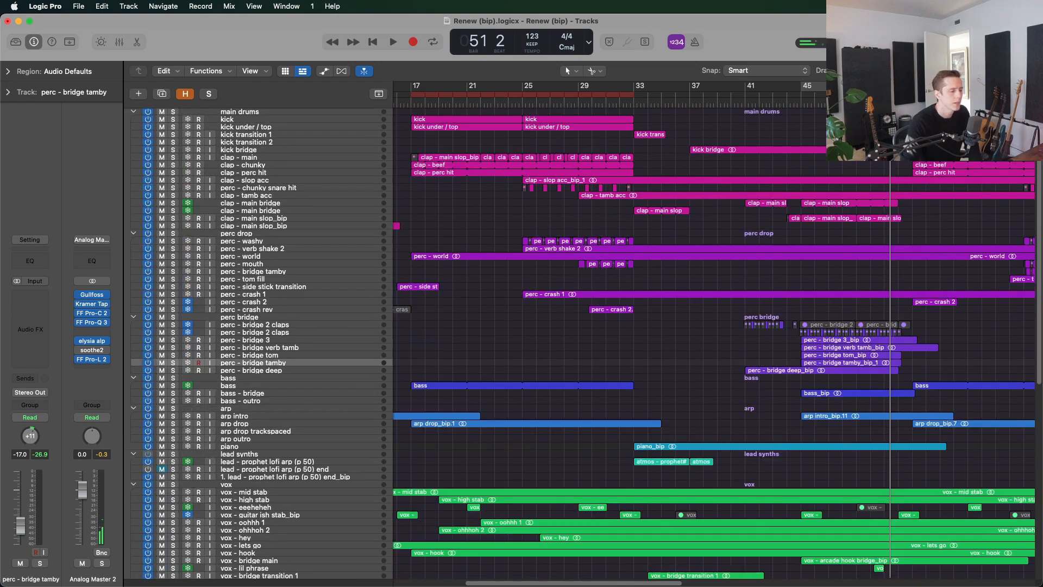
pyautogui.press('super+Left')
pyautogui.press('super+Left')
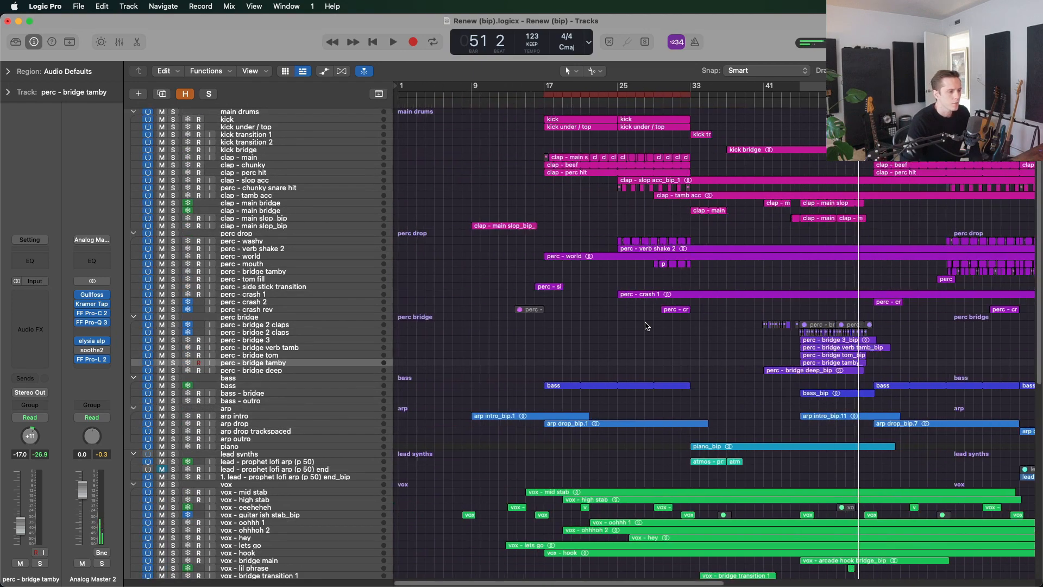
pyautogui.scroll(-5, 646, 326)
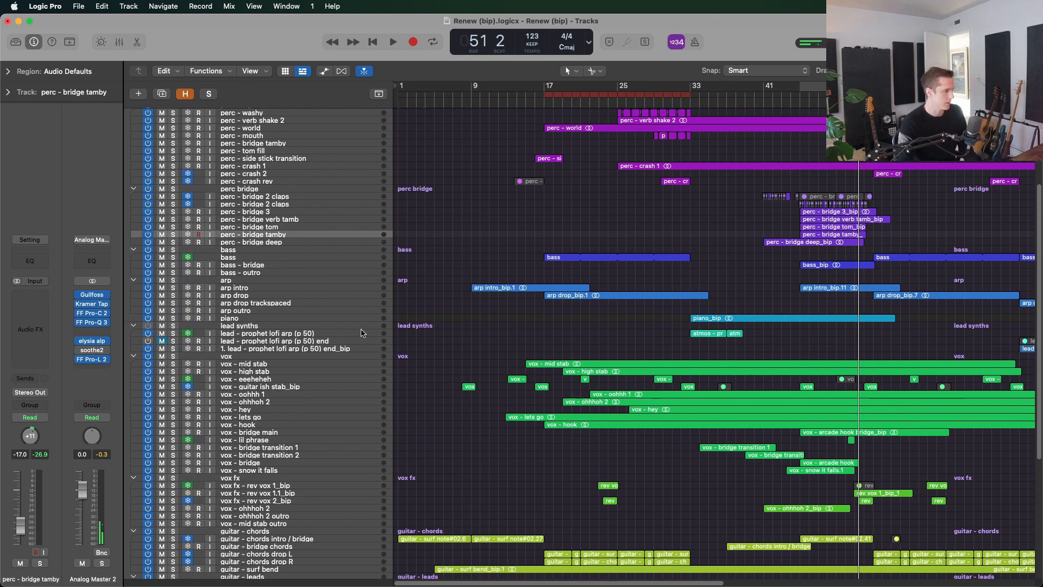
pyautogui.click(343, 341)
pyautogui.moveTo(693, 87); pyautogui.dragTo(742, 96)
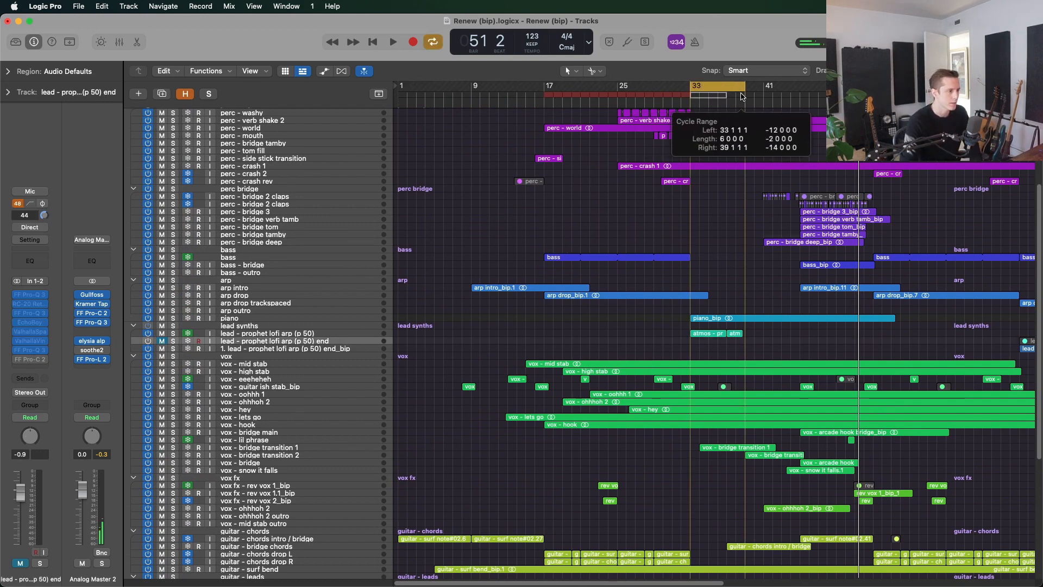
pyautogui.scroll(-2, 620, 307)
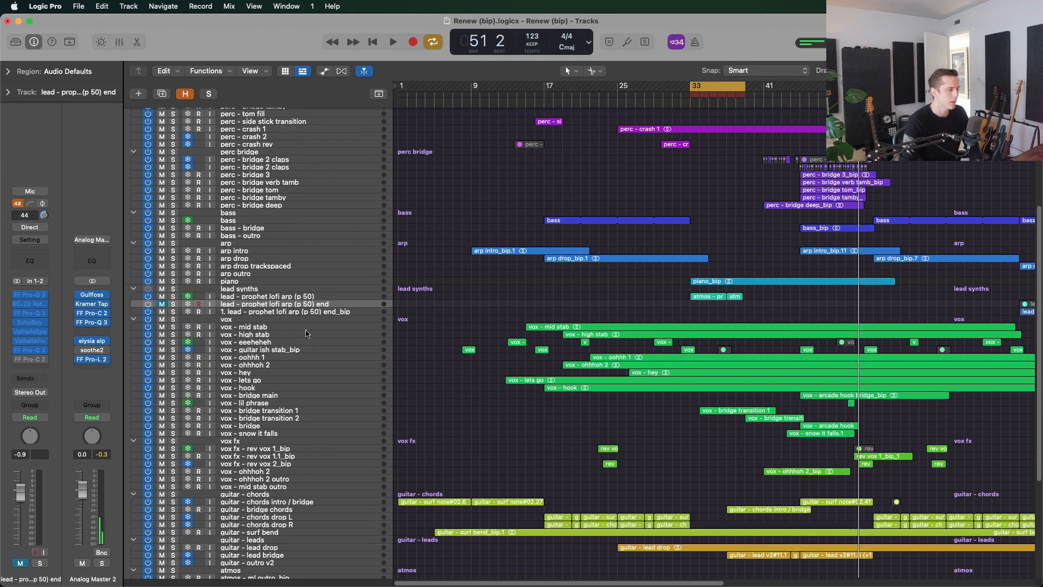
pyautogui.click(326, 297)
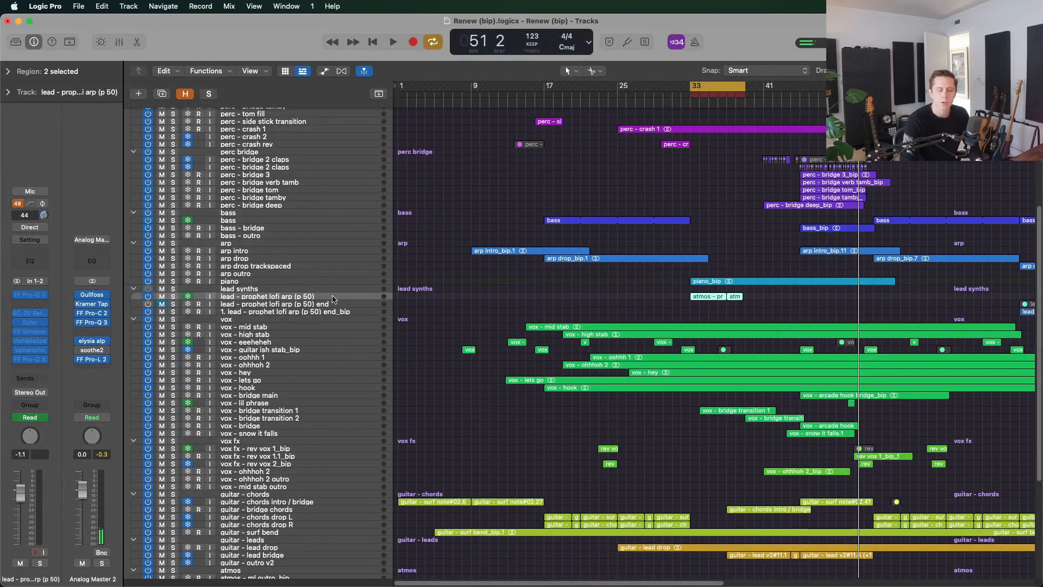
pyautogui.press('c')
# Turn on a new cycle range starting at bar 69, where the ending lead synth regions begin.
pyautogui.press('super+Left')
pyautogui.press('super+Left')
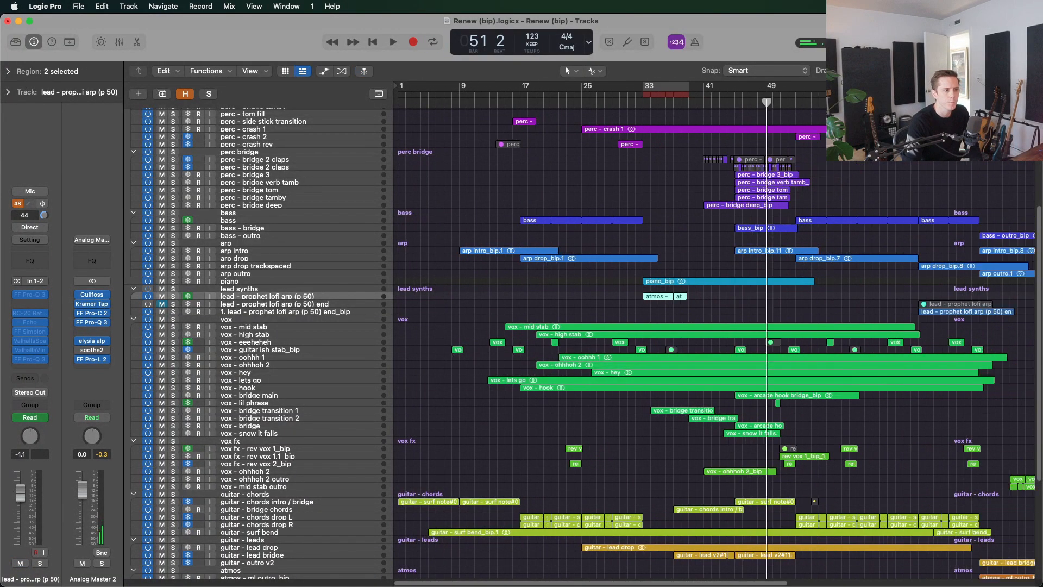
pyautogui.scroll(6, 858, 263)
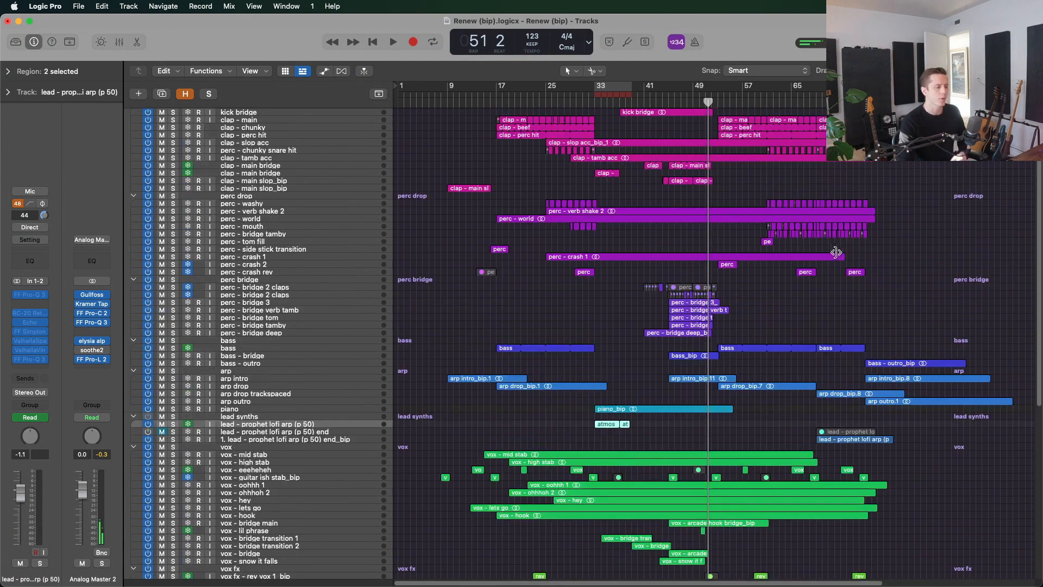
pyautogui.scroll(2, 812, 92)
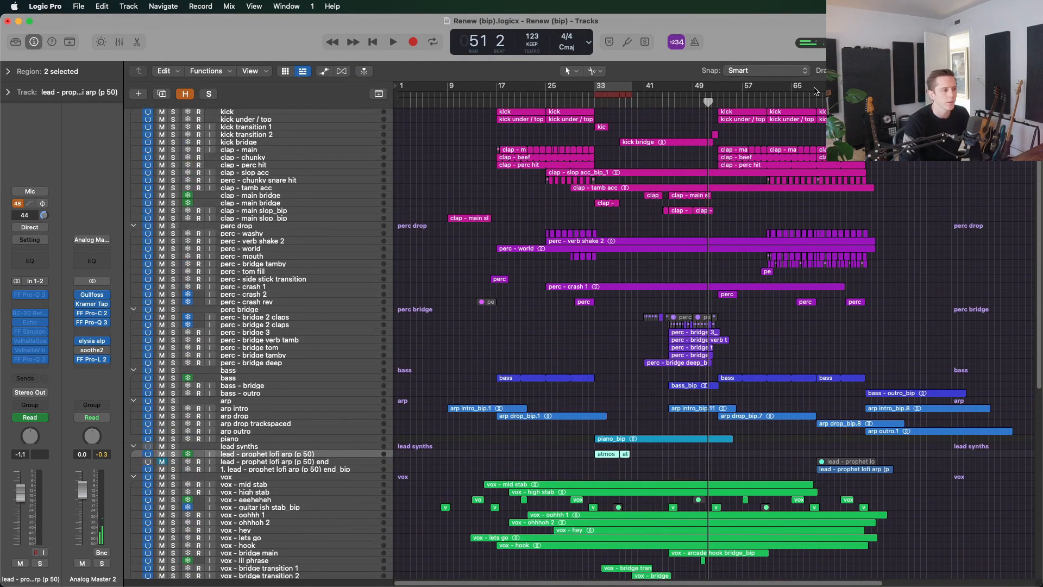
pyautogui.moveTo(815, 88); pyautogui.dragTo(866, 89)
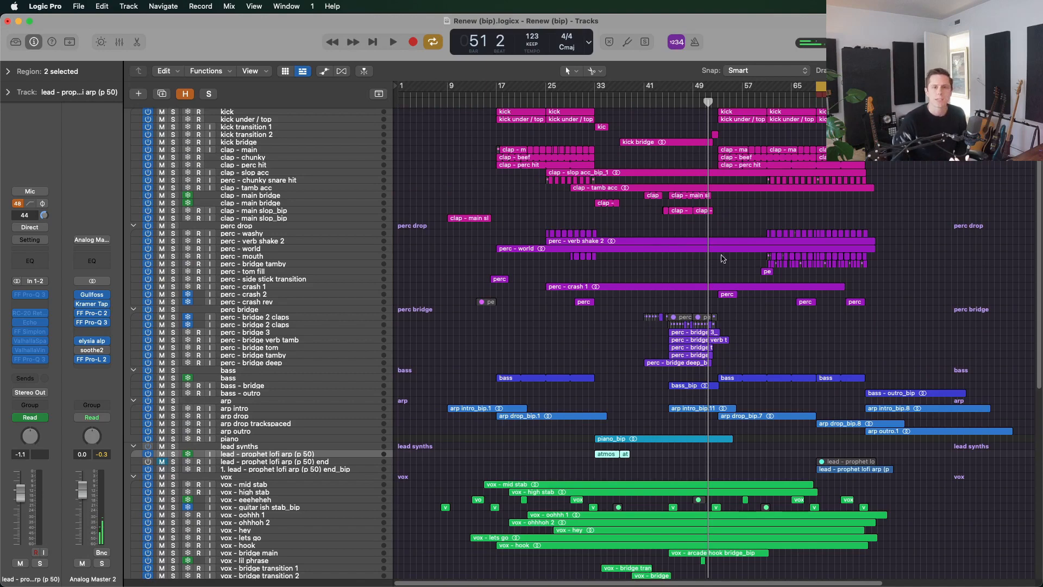
# Play the 1. lead - prophet lofi arp (p 50) end_bip track soloed from bar 69, and remove its solo after stopping.
pyautogui.scroll(-5, 767, 291)
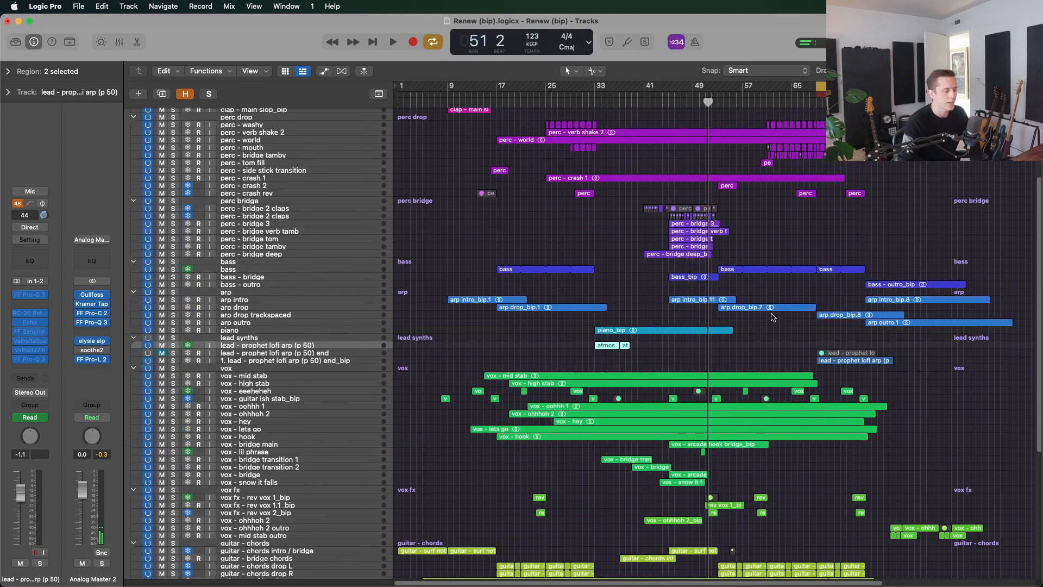
pyautogui.click(342, 364)
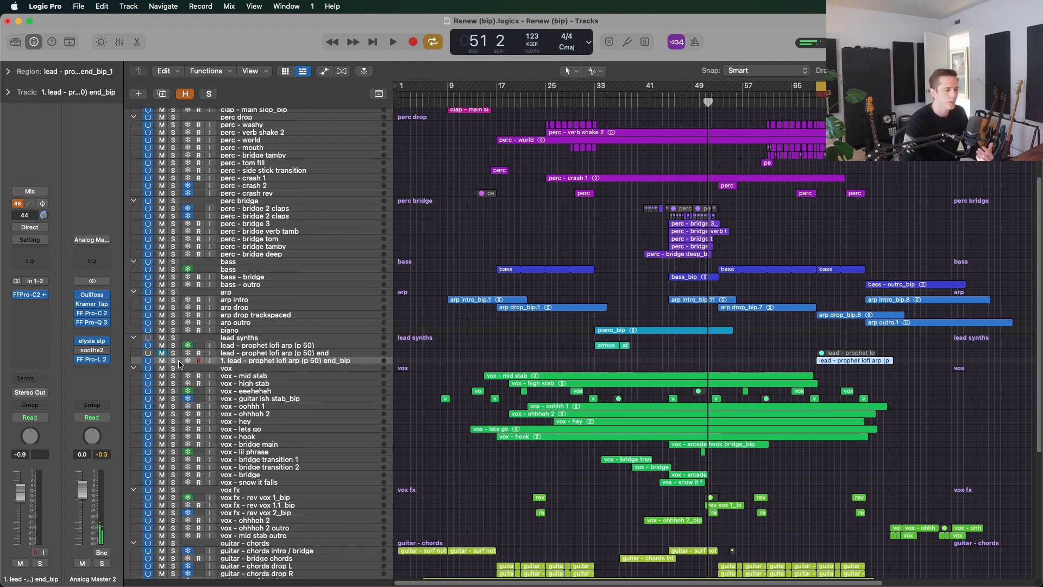
pyautogui.press('c')
pyautogui.press('c')
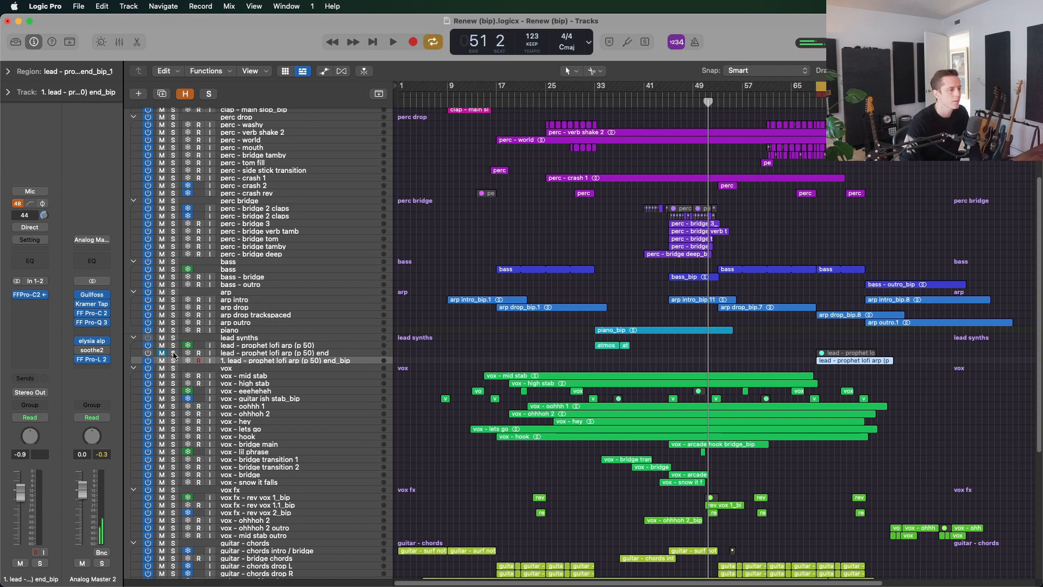
pyautogui.click(173, 361)
pyautogui.press('space')
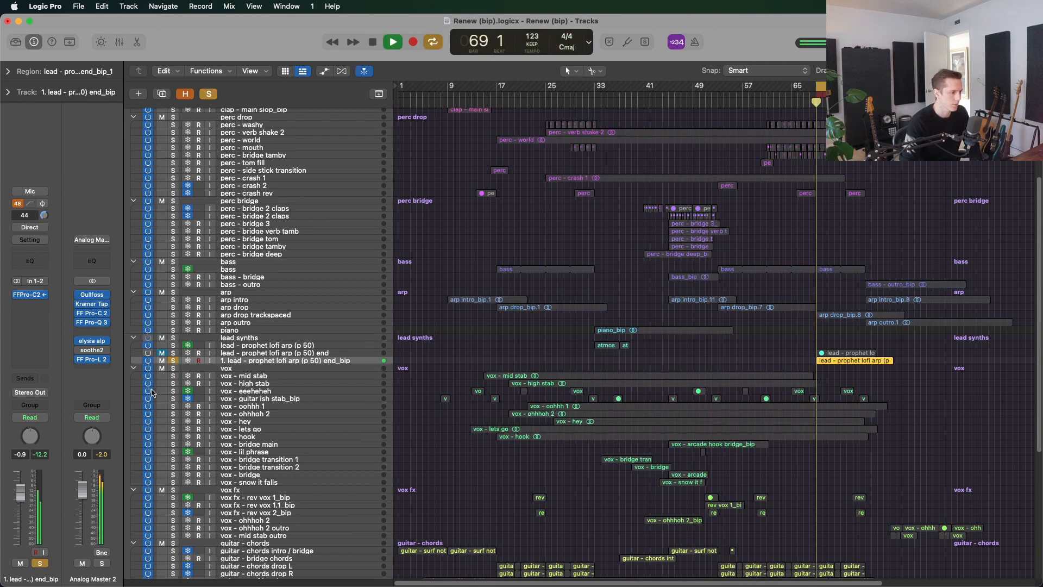
pyautogui.press('space')
pyautogui.click(174, 361)
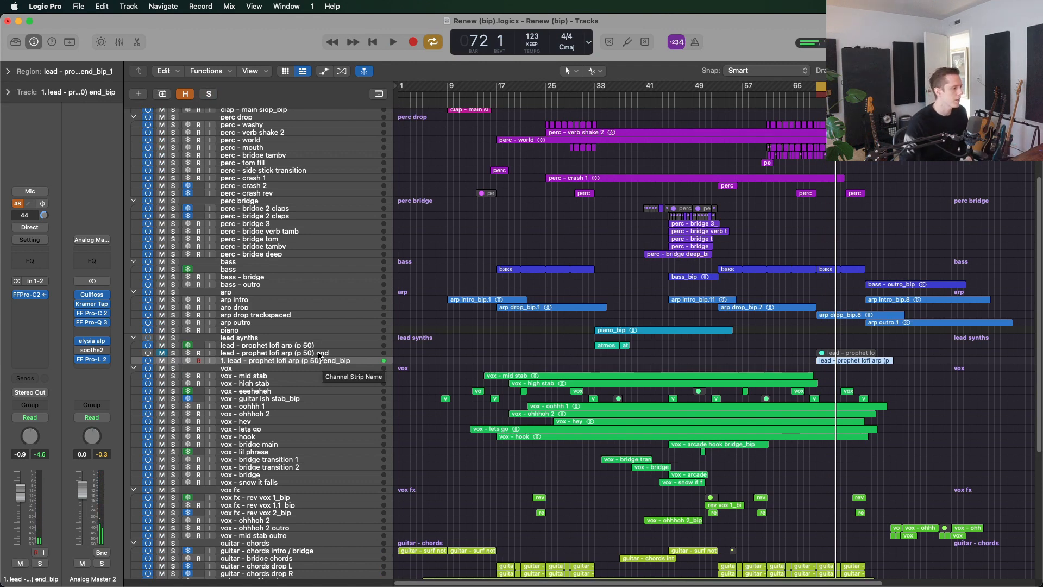
# Select the muted lead - prophet lofi arp (p 50) end track, try to open one of its Valhalla plug-ins, and dismiss the plug-in loading notice.
pyautogui.click(314, 353)
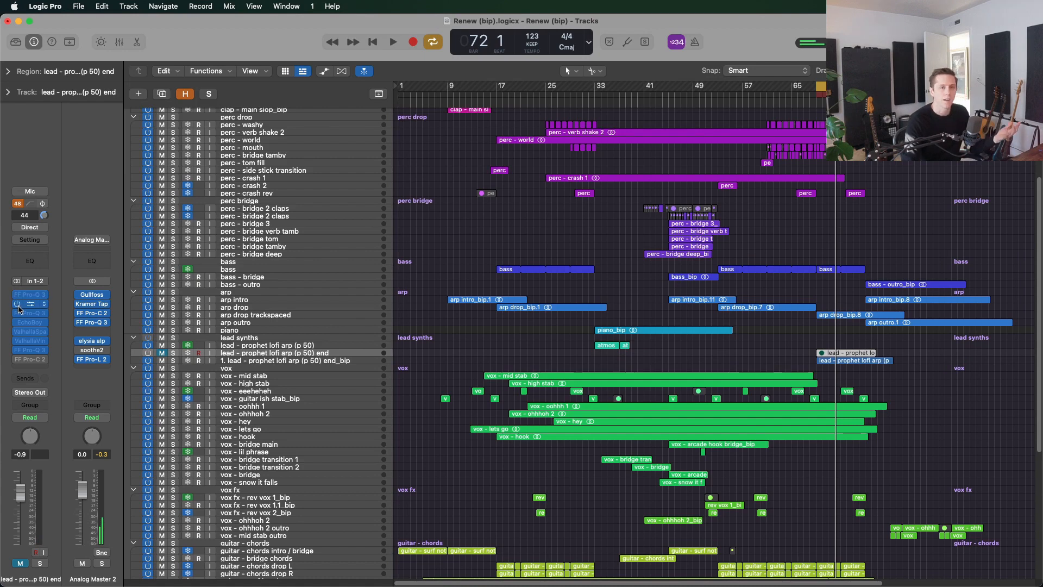
pyautogui.moveTo(32, 305)
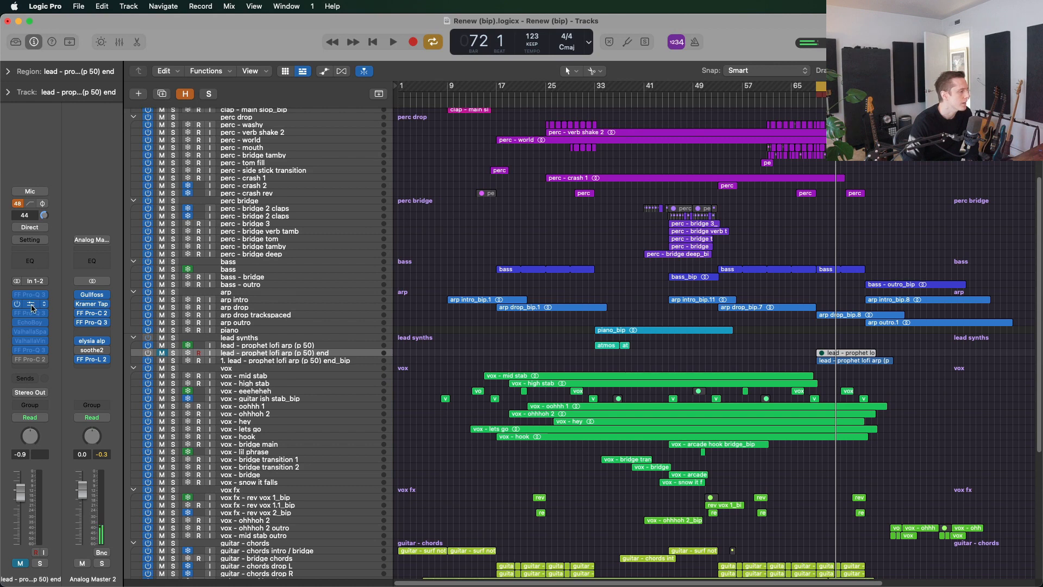
pyautogui.moveTo(34, 335)
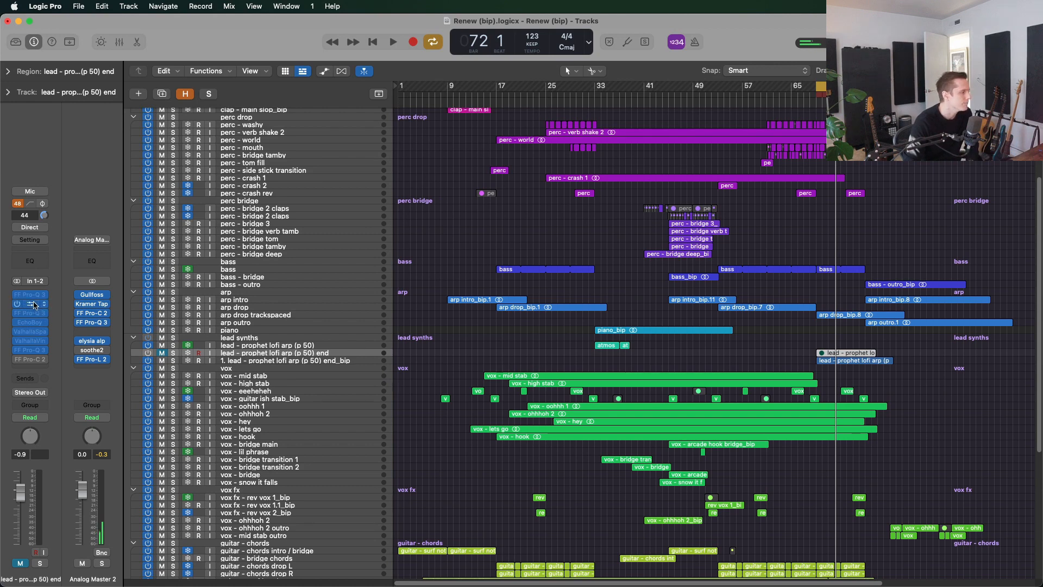
pyautogui.click(46, 333)
pyautogui.click(72, 158)
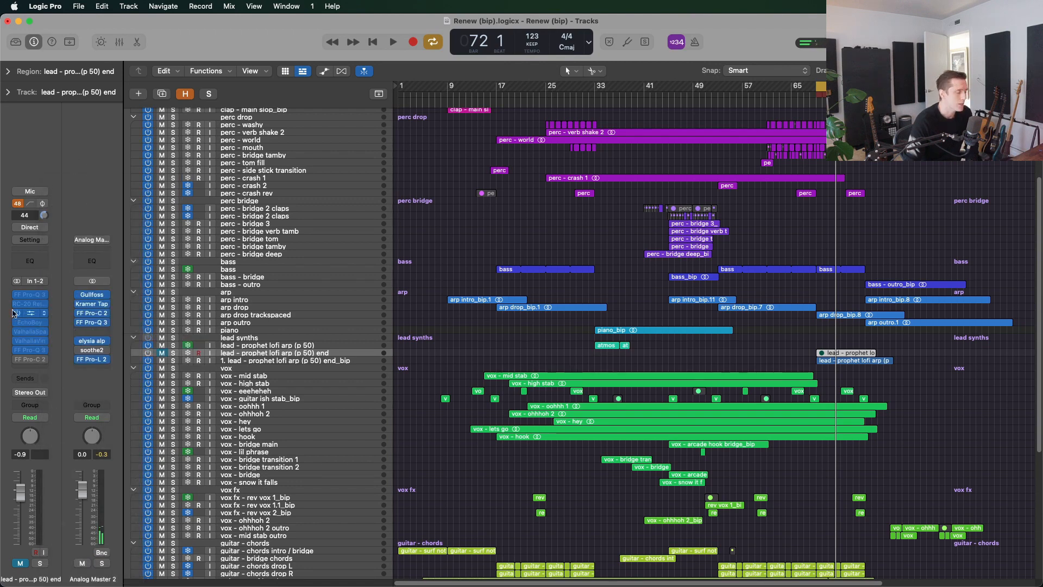
pyautogui.click(34, 334)
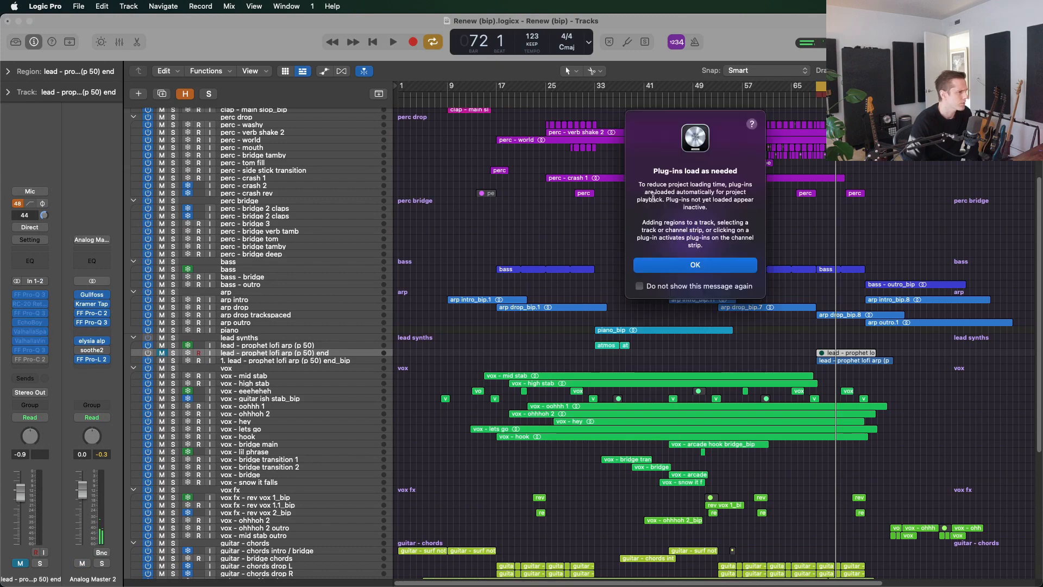
pyautogui.click(709, 270)
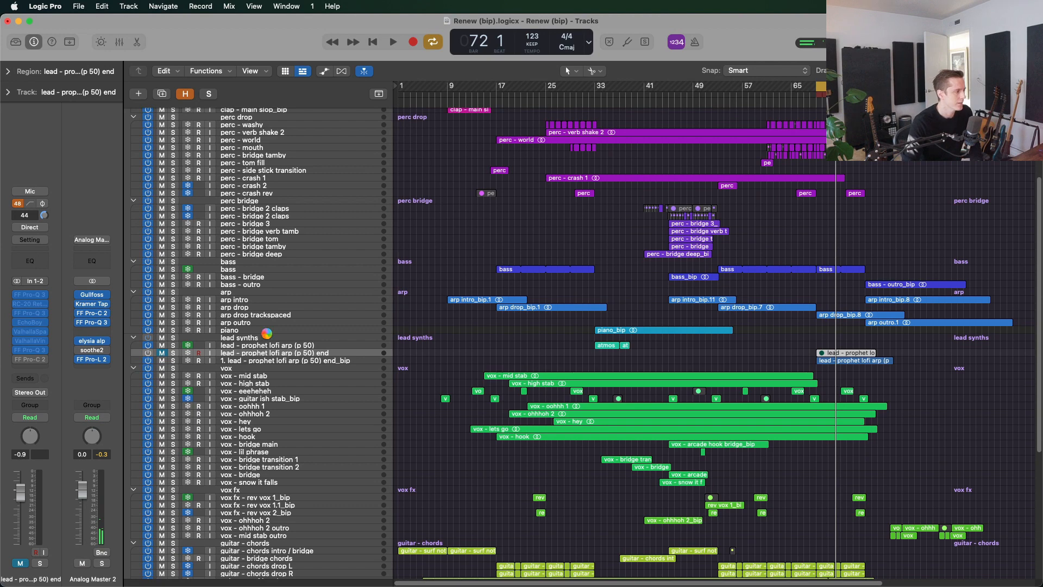
# Inspect the ValhallaSpaceModulator settings on the lead - prophet lofi arp (p 50) end track, close it, and open ValhallaVintageVerb.
pyautogui.click(29, 331)
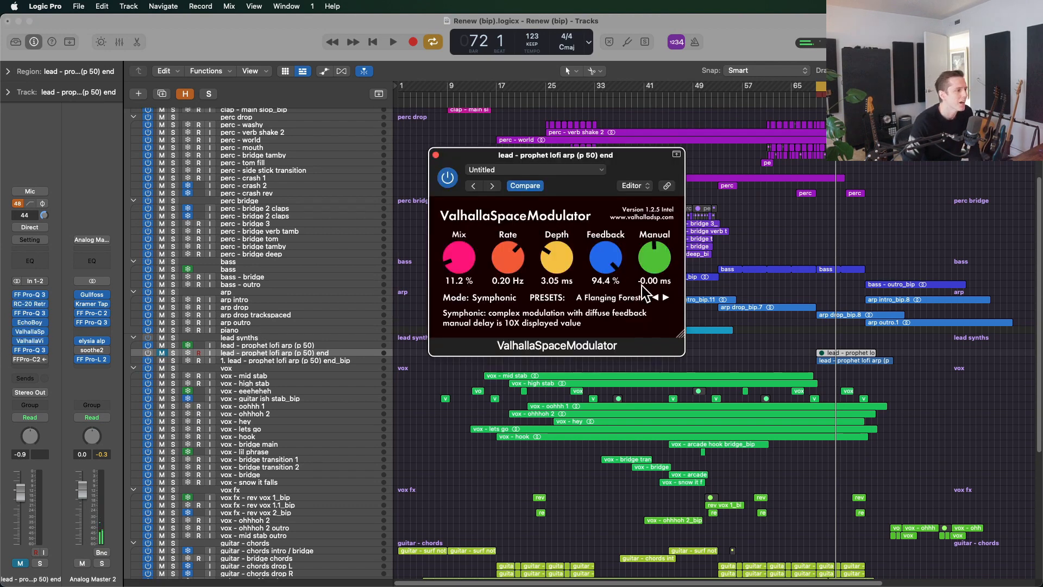
pyautogui.click(435, 156)
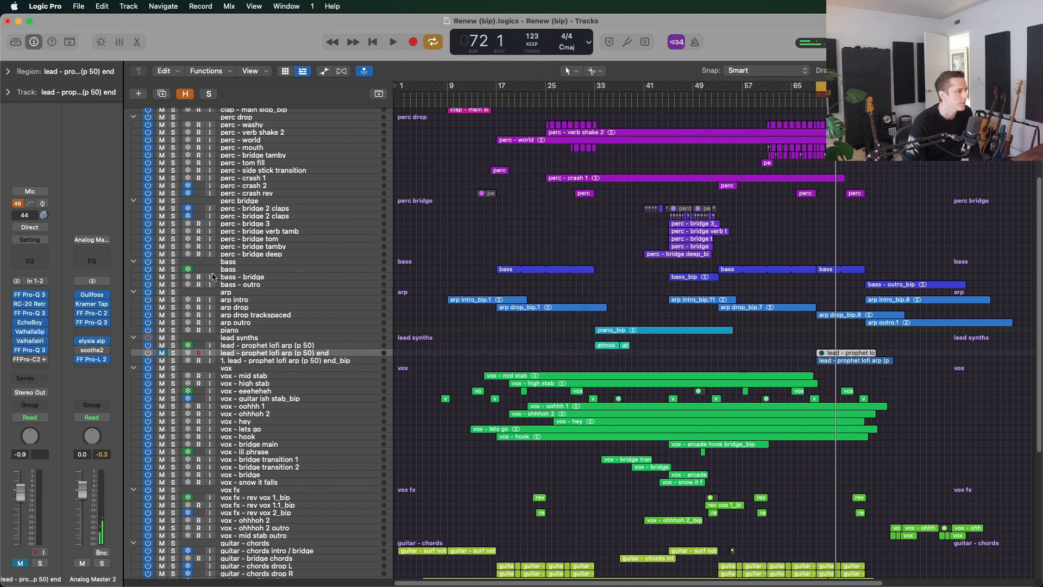
pyautogui.click(34, 344)
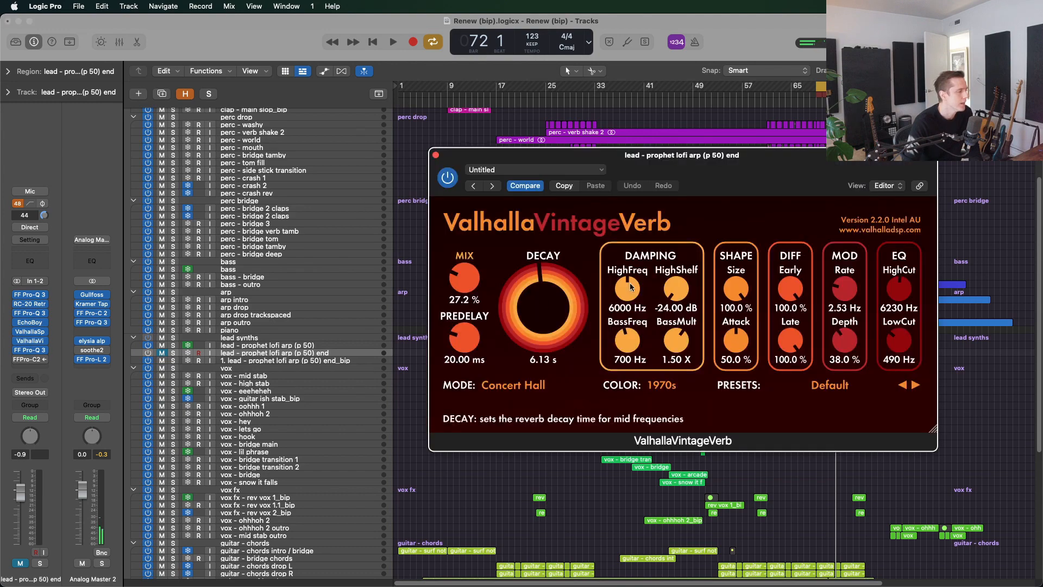
# Close ValhallaVintageVerb, set a cycle range from bar 33 over the early lead synth regions, and select the lead - prophet lofi arp (p 50) track.
pyautogui.click(435, 154)
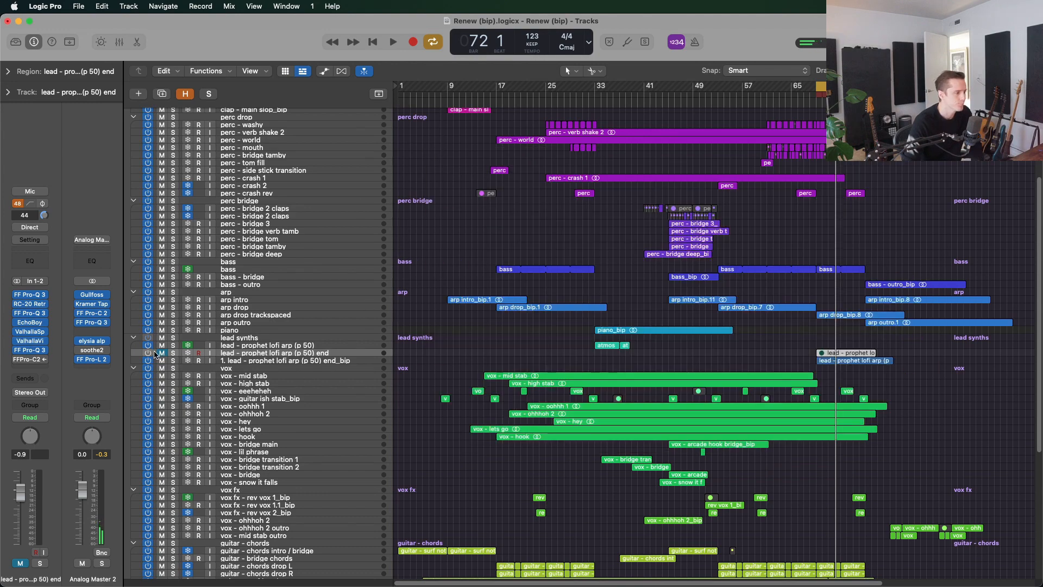
pyautogui.scroll(-4, 766, 274)
pyautogui.press('c')
pyautogui.scroll(2, 869, 239)
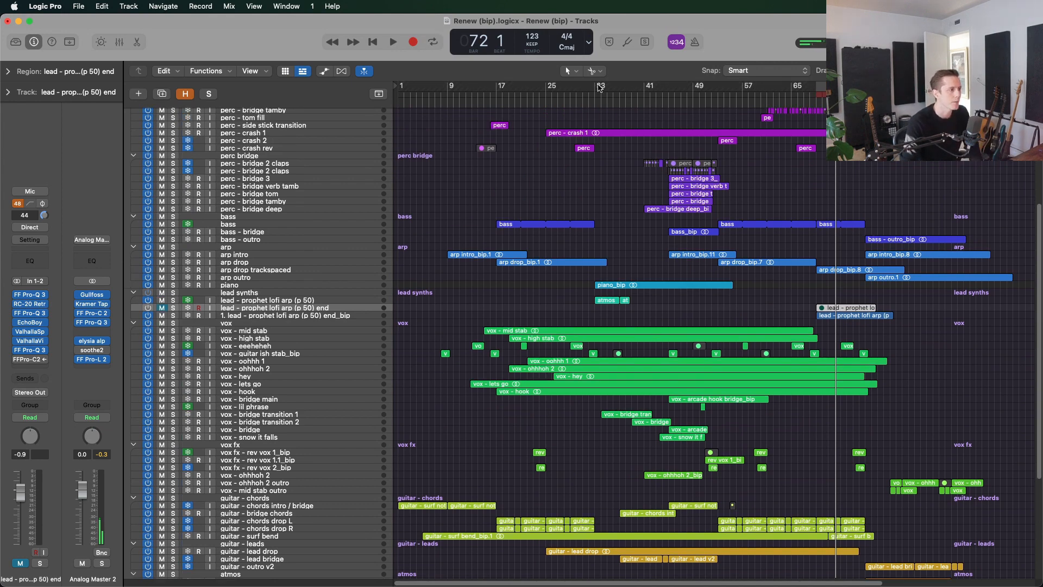
pyautogui.moveTo(600, 88); pyautogui.dragTo(659, 88)
pyautogui.click(269, 300)
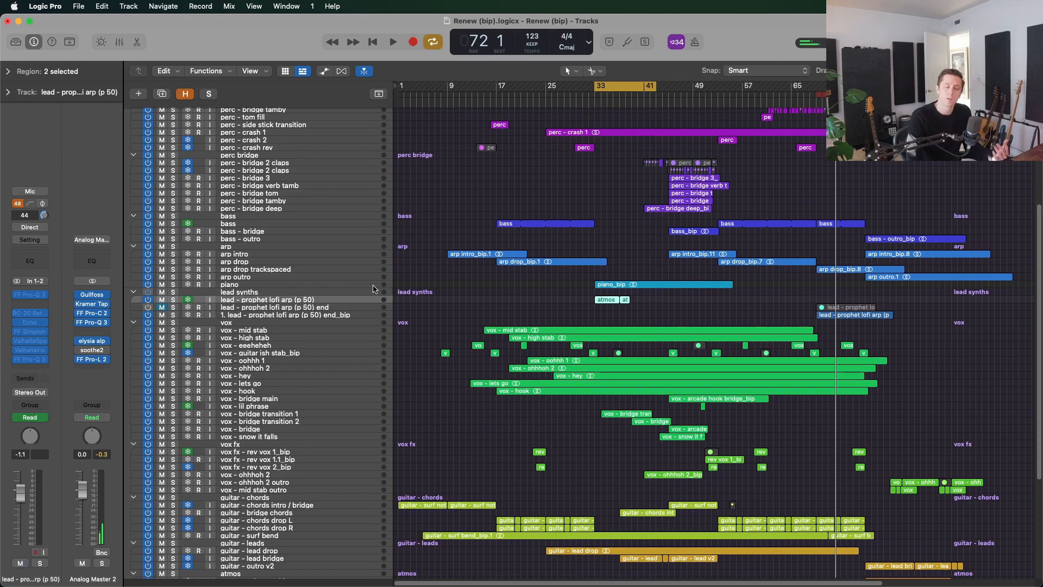
pyautogui.click(172, 300)
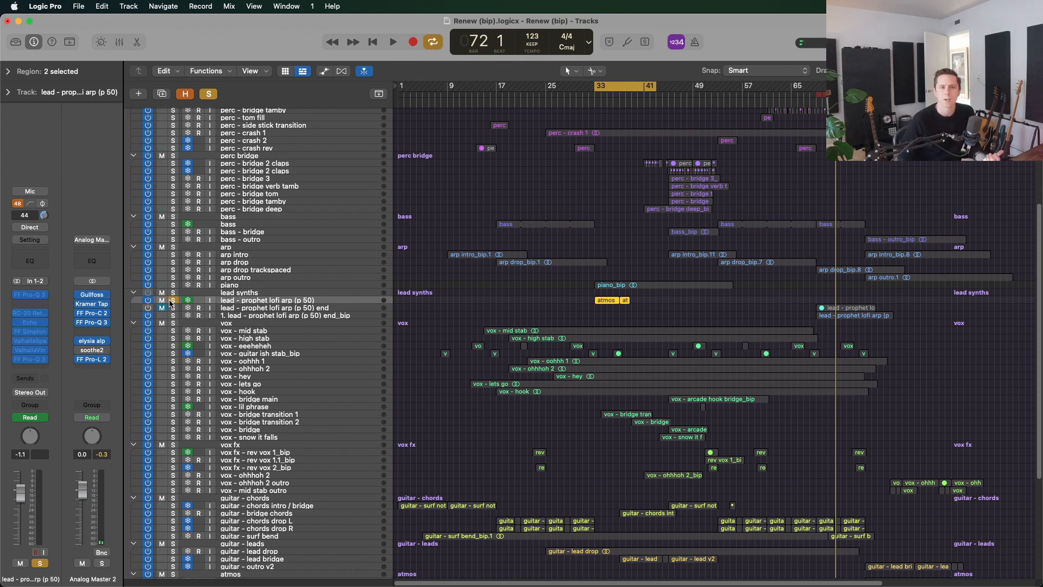
pyautogui.press('c')
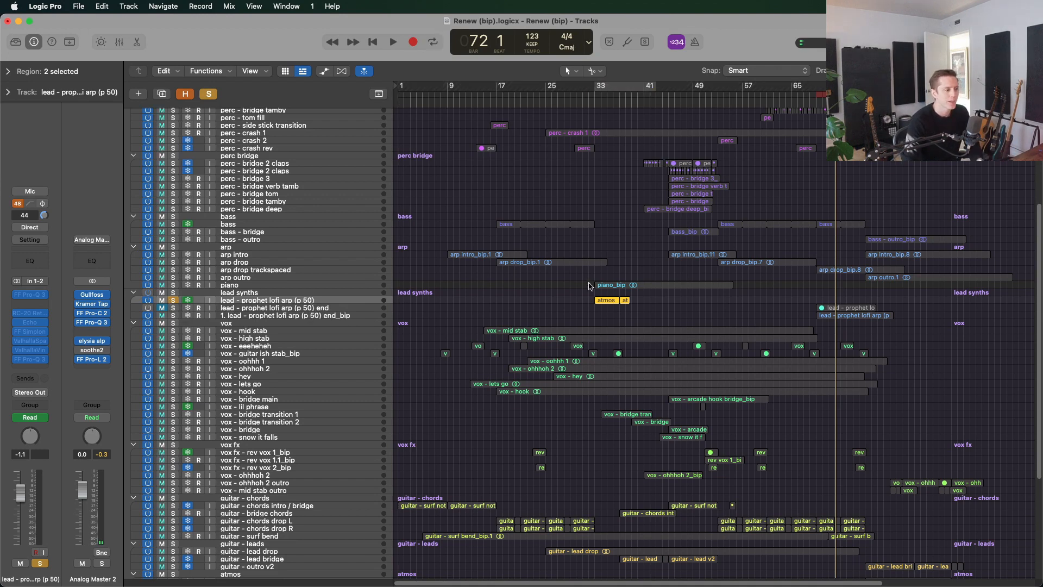
pyautogui.press('c')
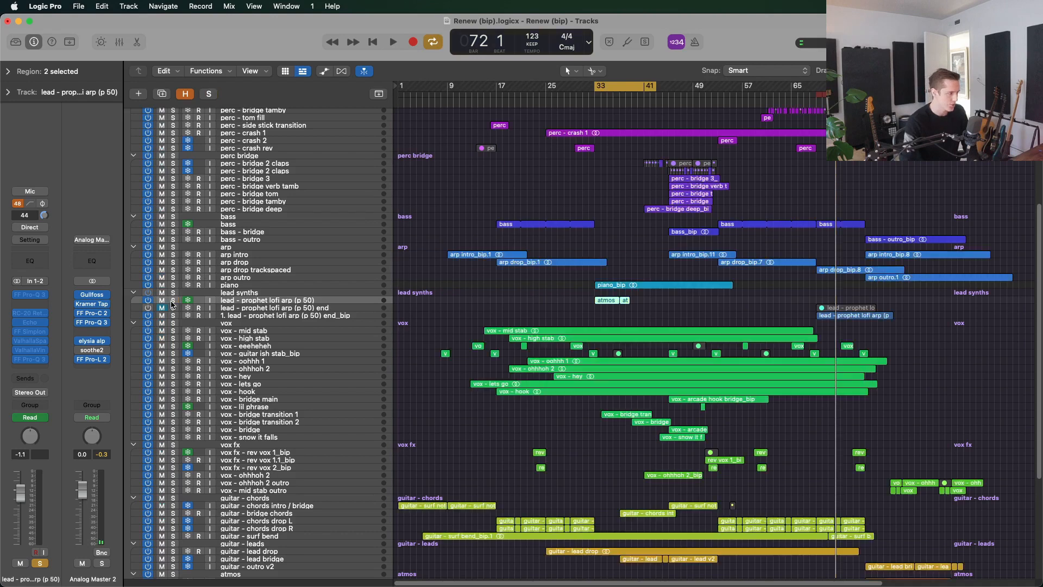
pyautogui.click(173, 301)
# Play the full mix from bar 33, mute the lead - prophet lofi arp (p 50) track during playback, and stop.
pyautogui.press('space')
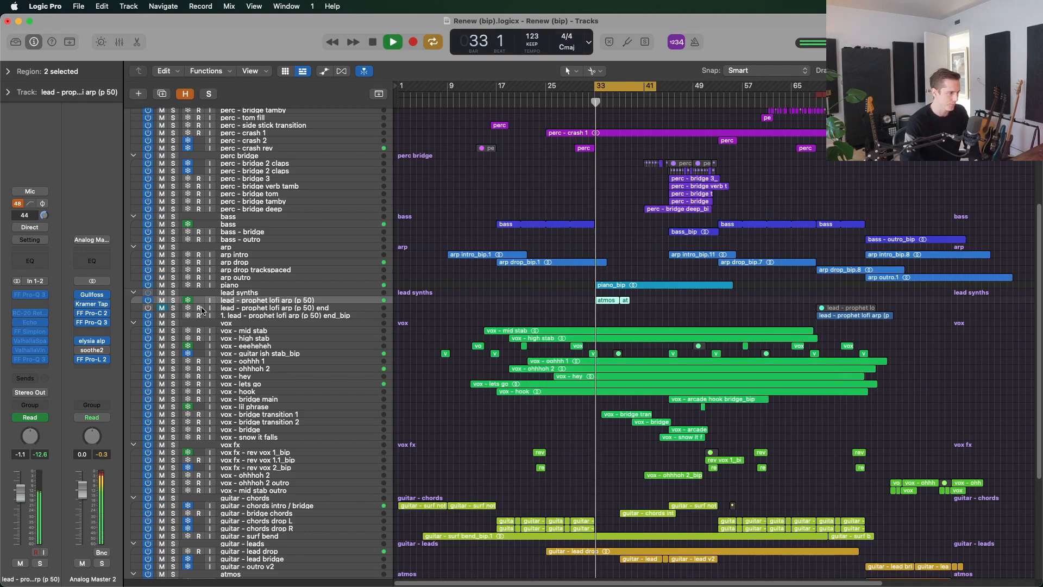
pyautogui.click(165, 302)
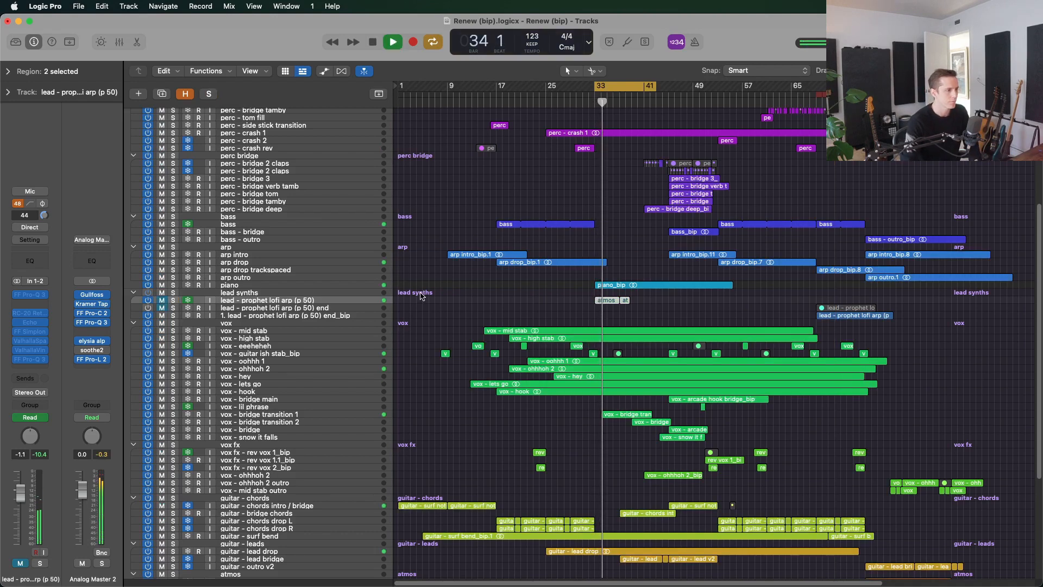
pyautogui.press('space')
# Reset the cycle range to start at bar 33 and unmute the lead - prophet lofi arp (p 50) track.
pyautogui.press('c')
pyautogui.click(865, 317)
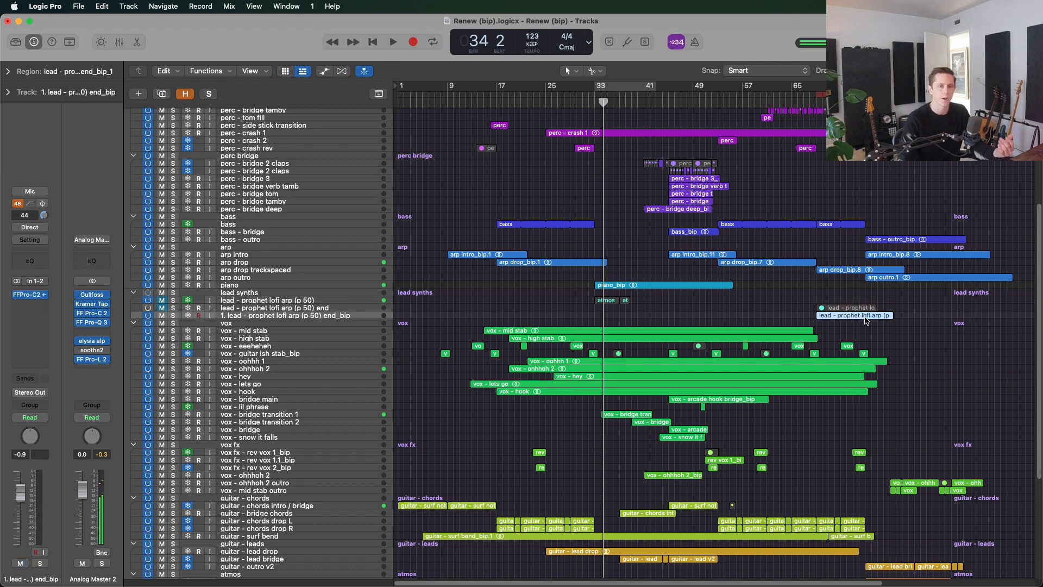
pyautogui.moveTo(818, 86); pyautogui.dragTo(895, 87)
pyautogui.moveTo(588, 84); pyautogui.dragTo(657, 87)
pyautogui.click(289, 303)
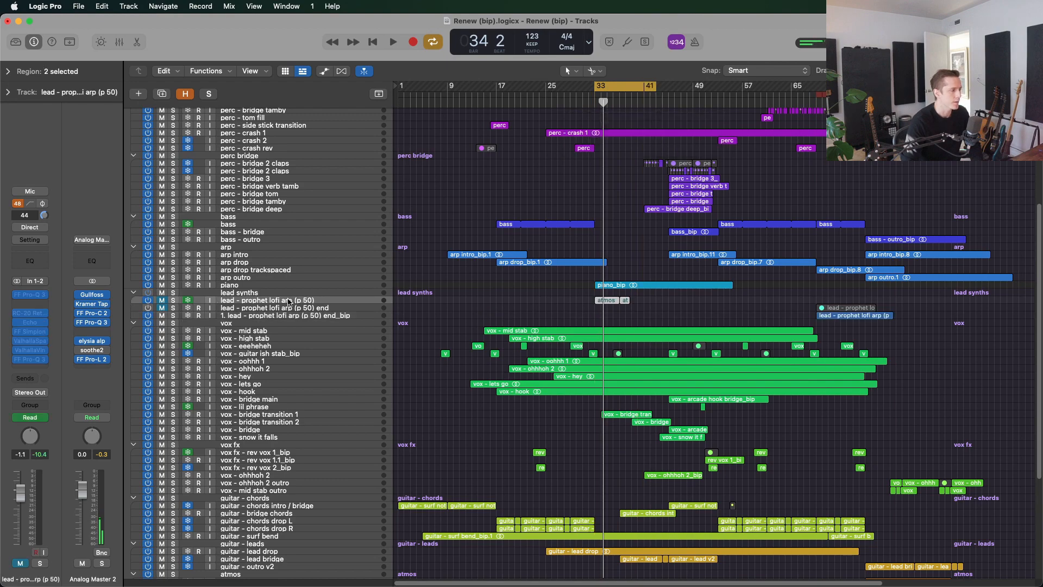
pyautogui.click(161, 301)
# Play the full mix from bar 33 with the lead synth audible, turning the cycle range off before stopping.
pyautogui.scroll(-2, 370, 305)
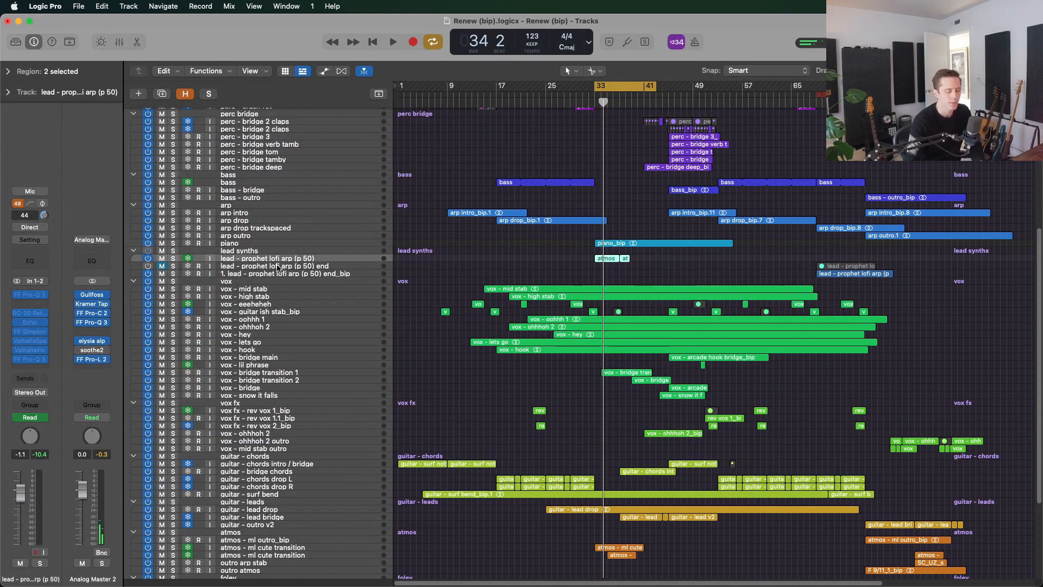
pyautogui.press('space')
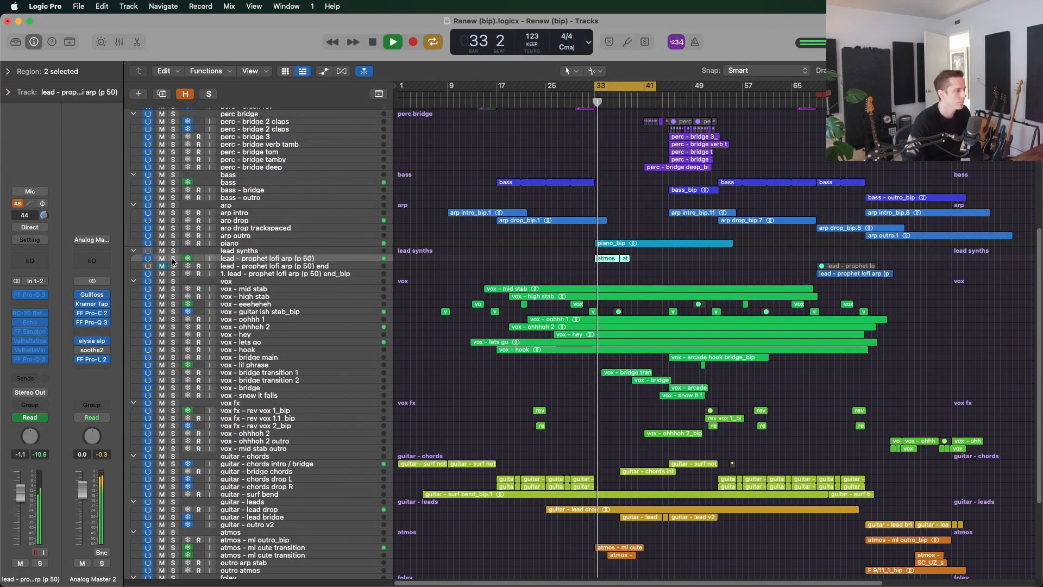
pyautogui.press('c')
pyautogui.scroll(-2, 673, 230)
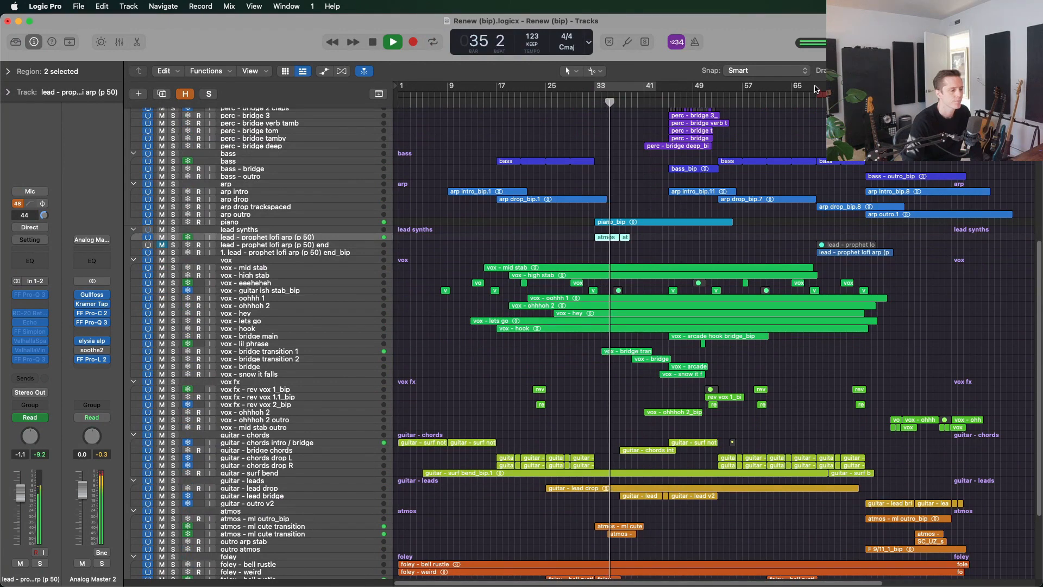
pyautogui.press('space')
# Create an active cycle range starting at bar 69 over the ending lead synth regions.
pyautogui.moveTo(817, 88); pyautogui.dragTo(909, 88)
pyautogui.scroll(-1, 907, 182)
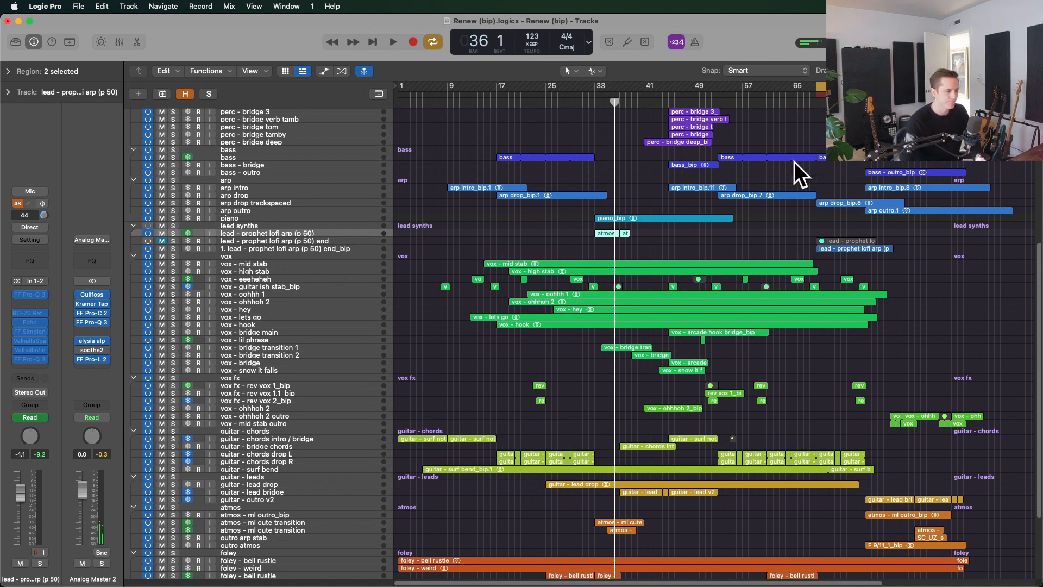
pyautogui.press('c')
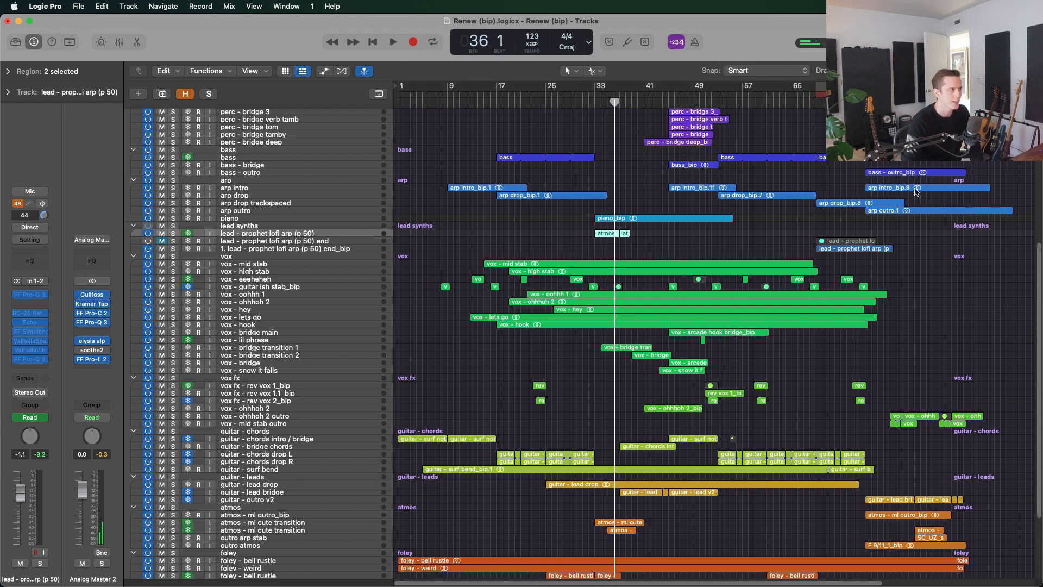
pyautogui.scroll(-3, 898, 186)
pyautogui.scroll(3, 896, 174)
pyautogui.press('c')
# Play the full mix from bar 69, turn off the cycle range, and dismiss the System Overload alert.
pyautogui.press('space')
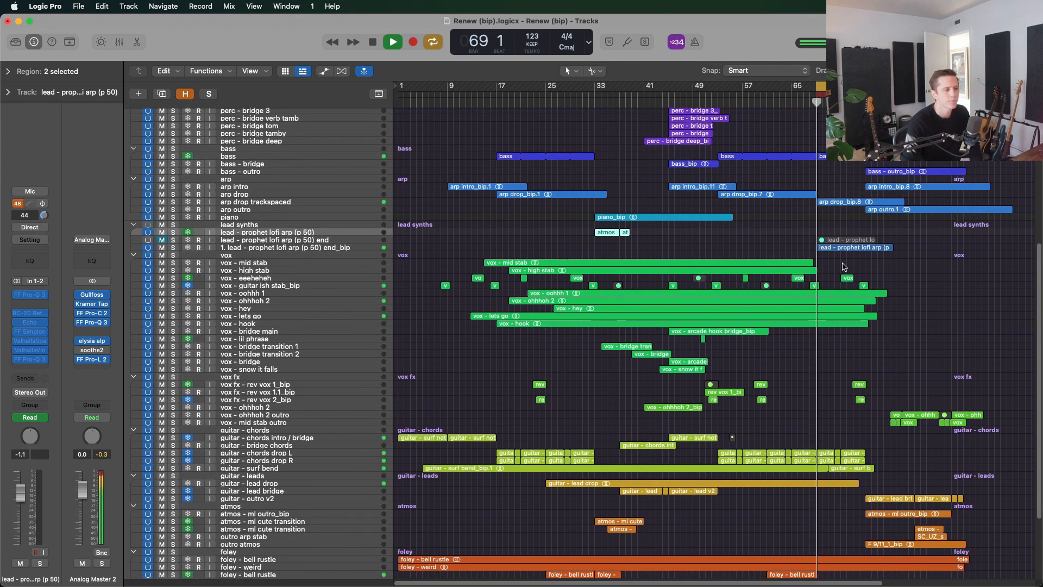
pyautogui.press('c')
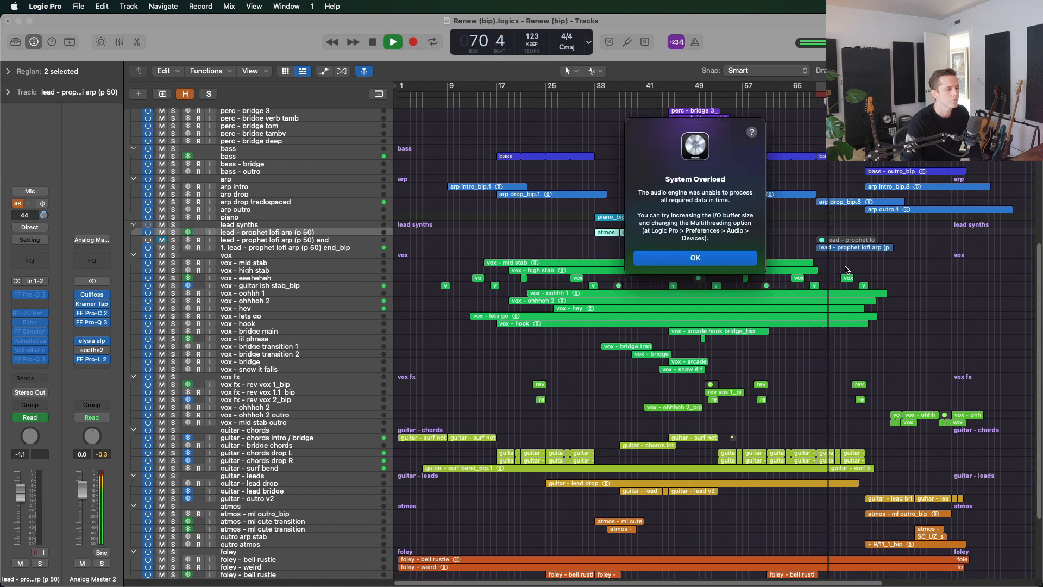
pyautogui.press('Return')
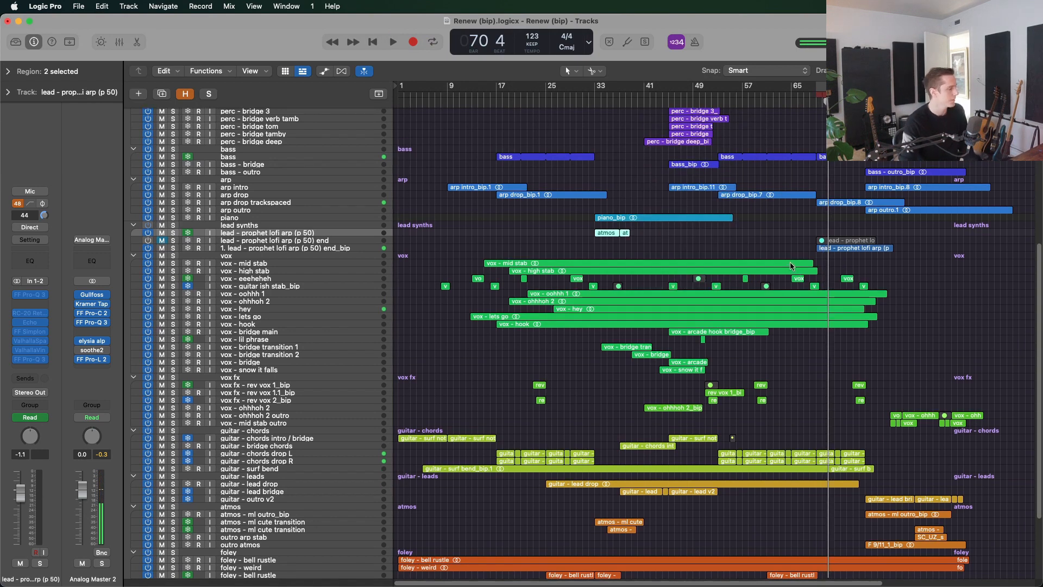
# Look over the vox tracks, selecting the last vox - eeheheh region to view its plug-in chain.
pyautogui.scroll(4, 788, 262)
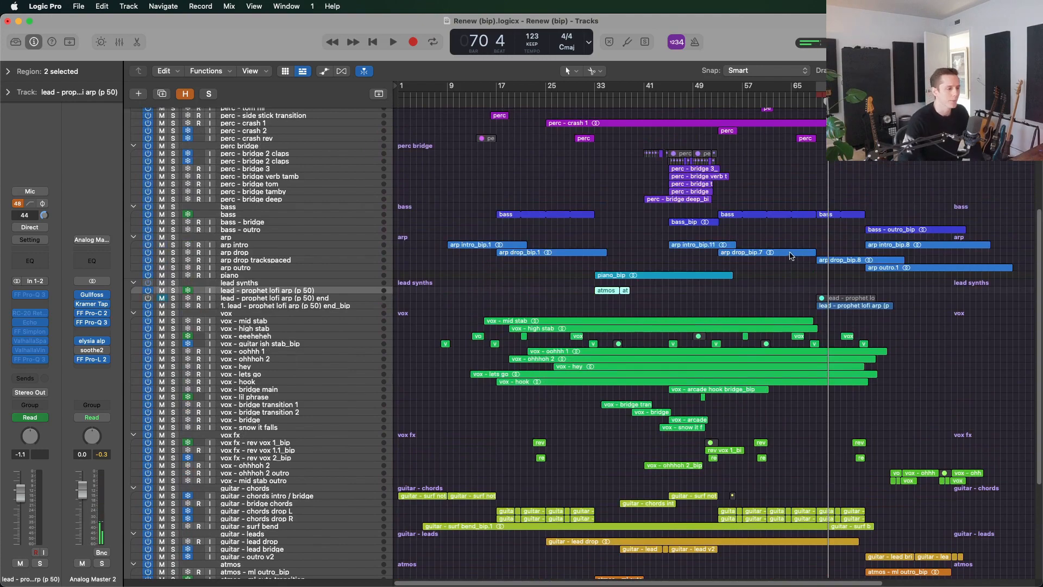
pyautogui.scroll(-6, 774, 273)
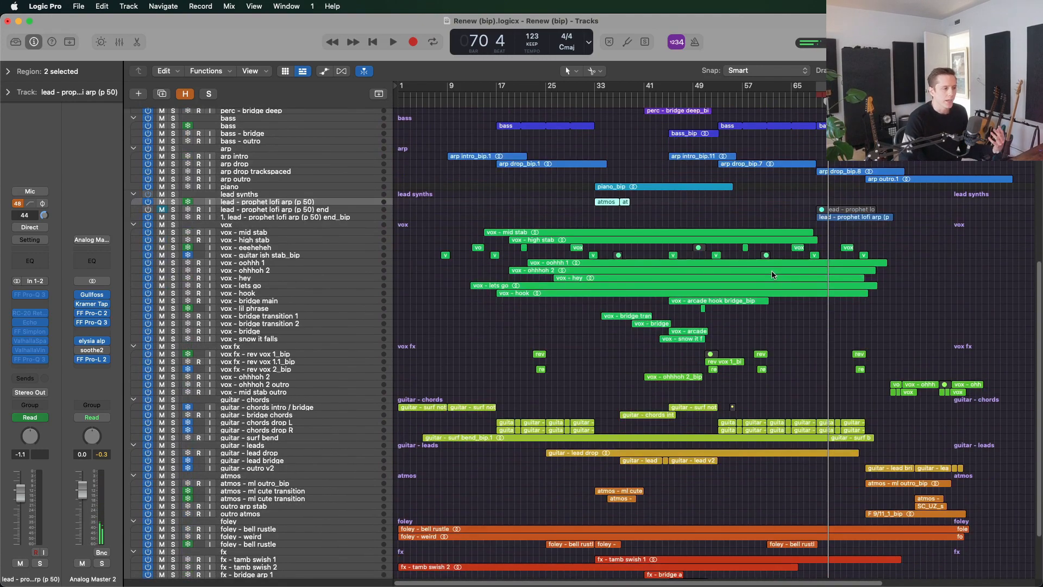
pyautogui.moveTo(492, 219); pyautogui.dragTo(828, 375)
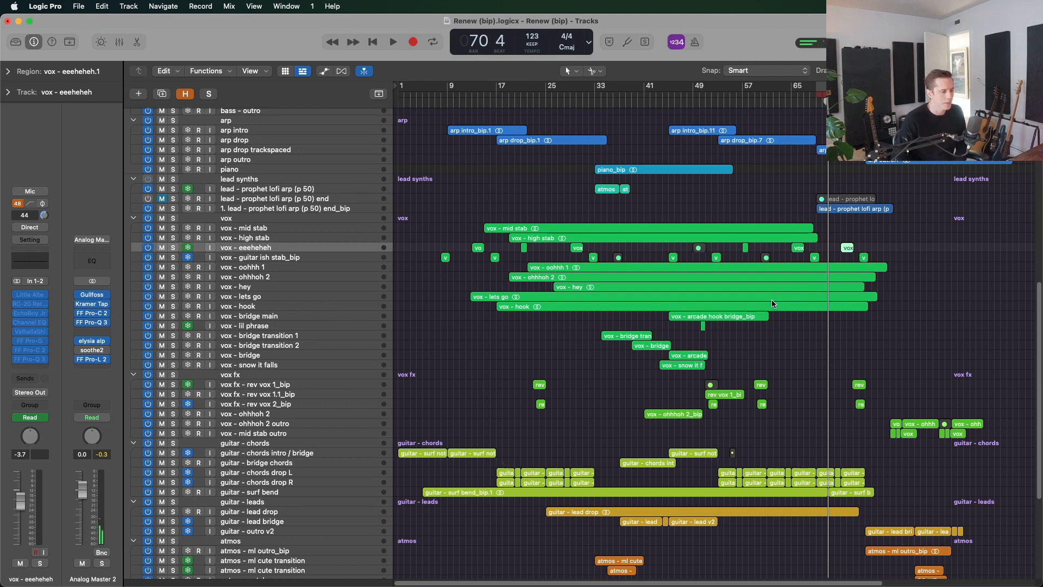
pyautogui.scroll(3, 772, 303)
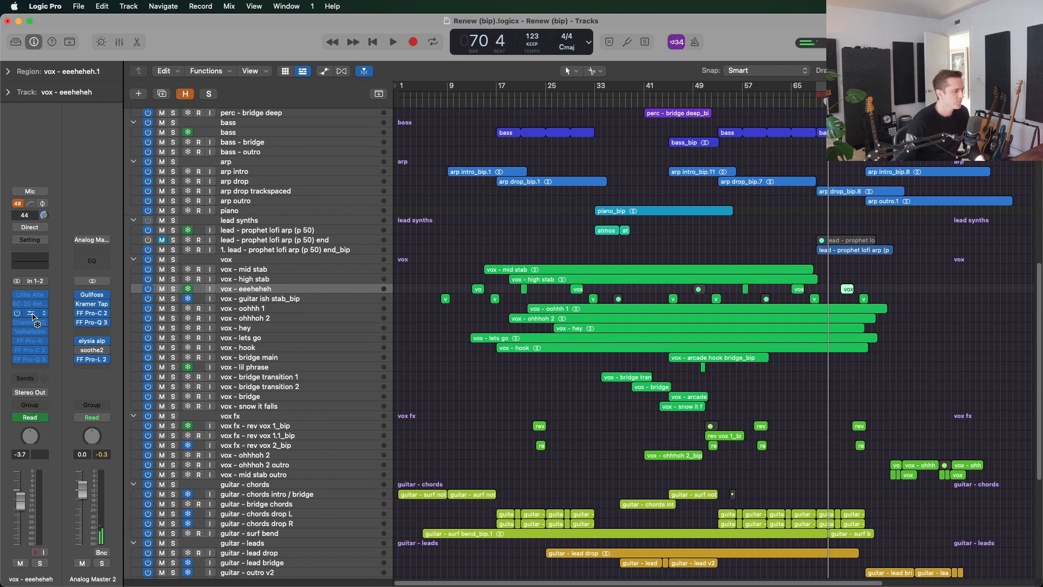
# Select the upper foley - bell rustle track and enlarge the track height to show the foley and fx waveforms.
pyautogui.scroll(-5, 481, 288)
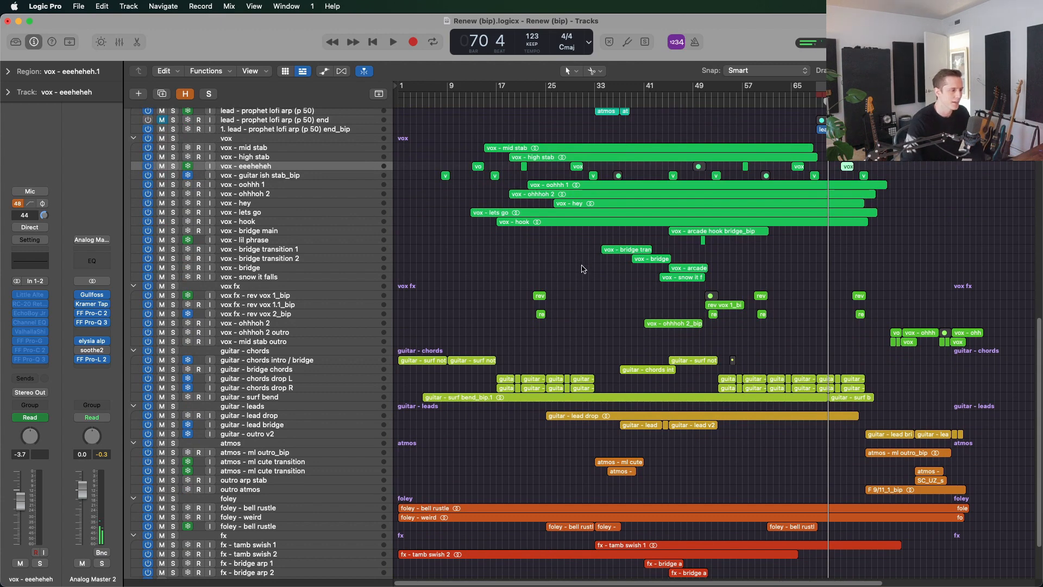
pyautogui.scroll(-1, 614, 284)
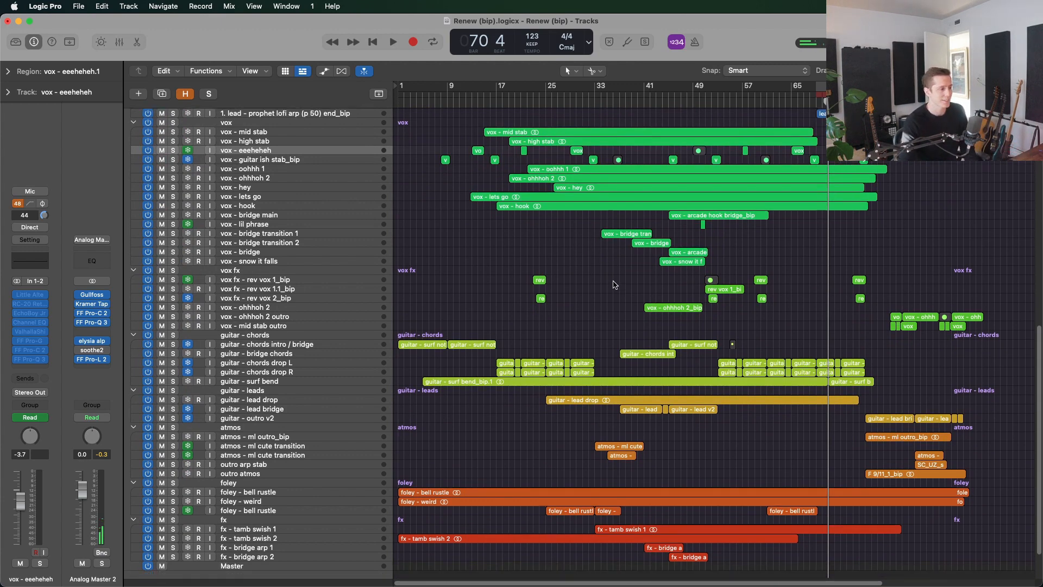
pyautogui.scroll(-3, 489, 353)
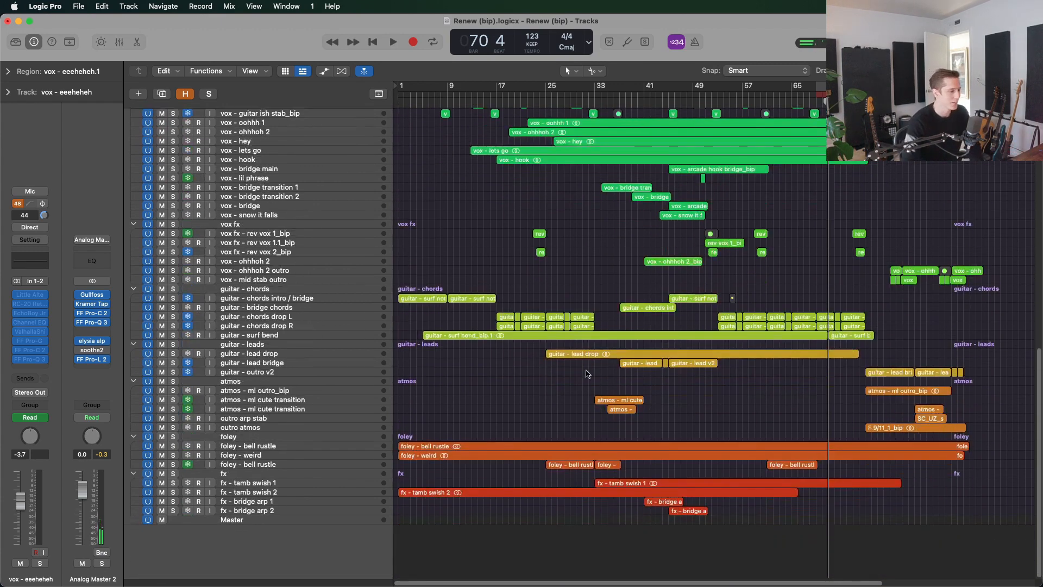
pyautogui.click(340, 447)
pyautogui.press('super+Down')
pyautogui.press('super+Down')
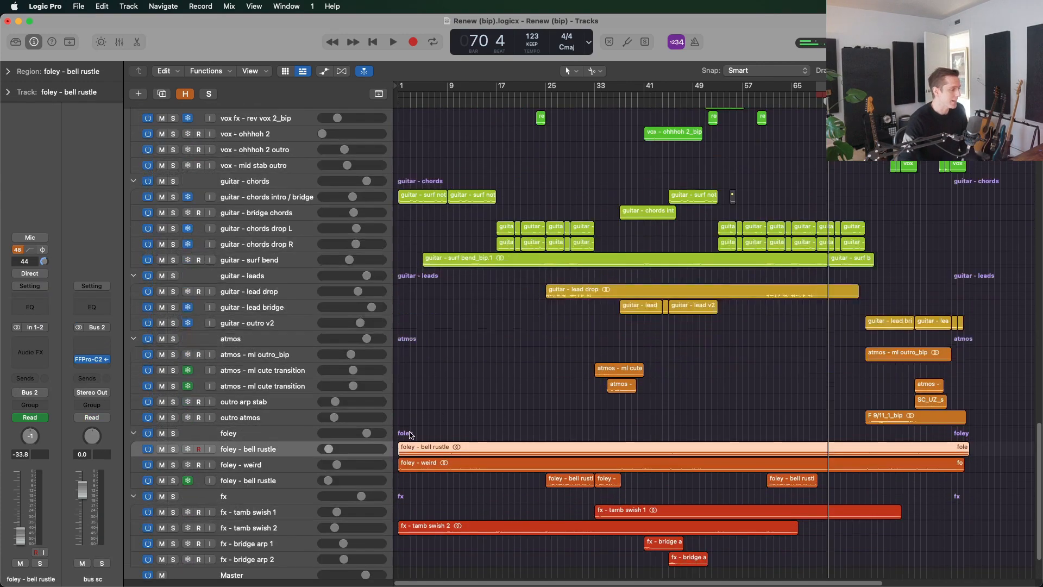
pyautogui.scroll(-5, 517, 427)
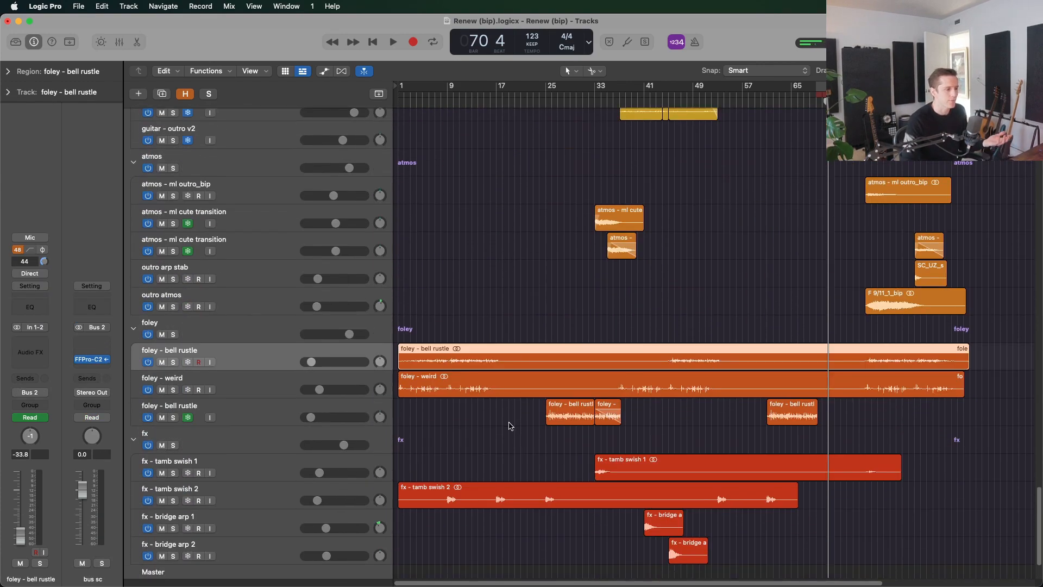
pyautogui.press('super+Up')
pyautogui.press('super+Up')
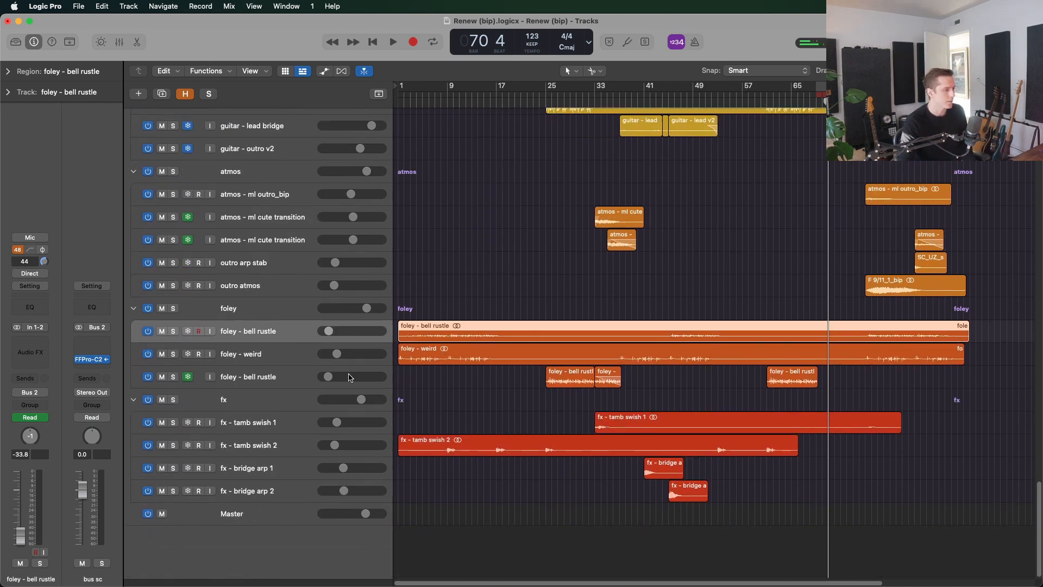
# Play the upper foley - bell rustle track soloed from bar 9, solo the lower foley - bell rustle track as well, and stop.
pyautogui.click(178, 330)
pyautogui.click(448, 102)
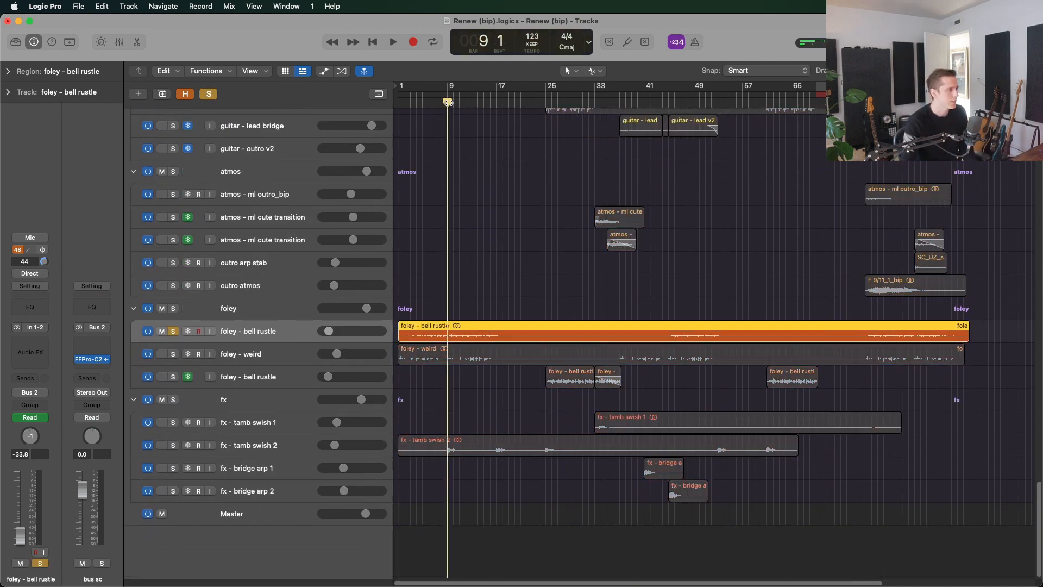
pyautogui.press('space')
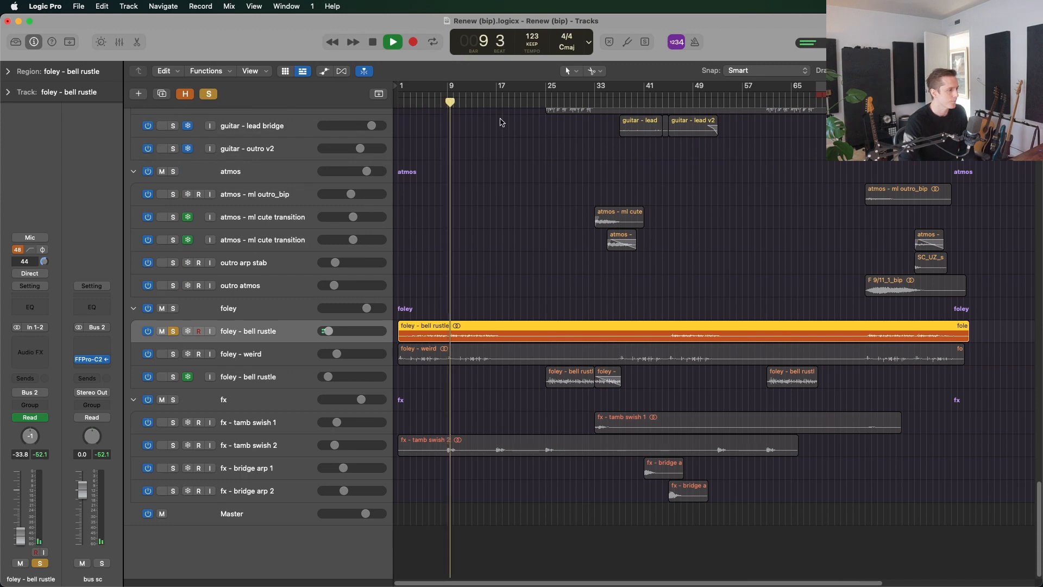
pyautogui.click(173, 377)
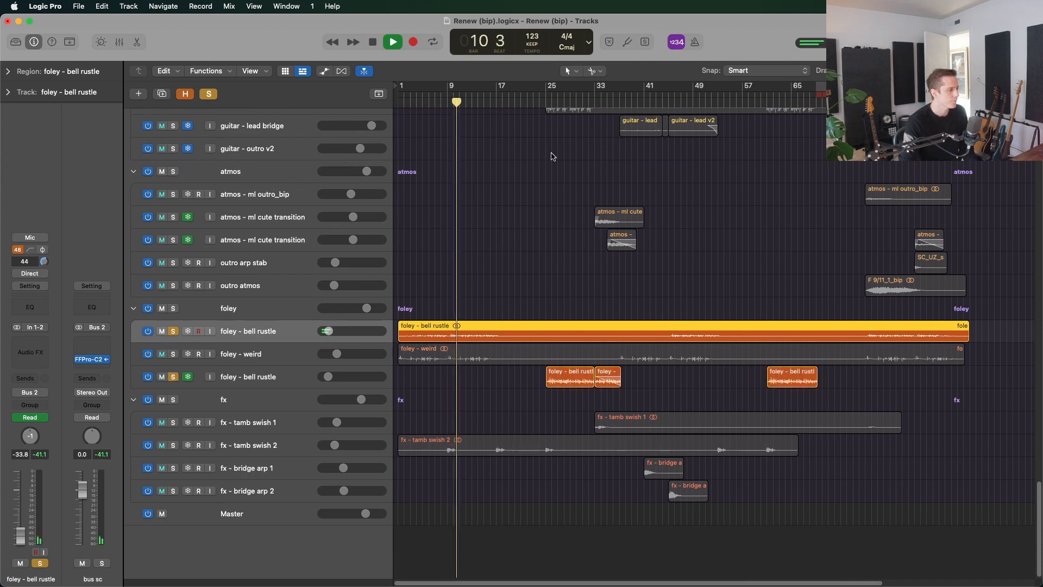
pyautogui.press('space')
# Select the lower foley - bell rustle track and play it from about bar 28.
pyautogui.click(277, 374)
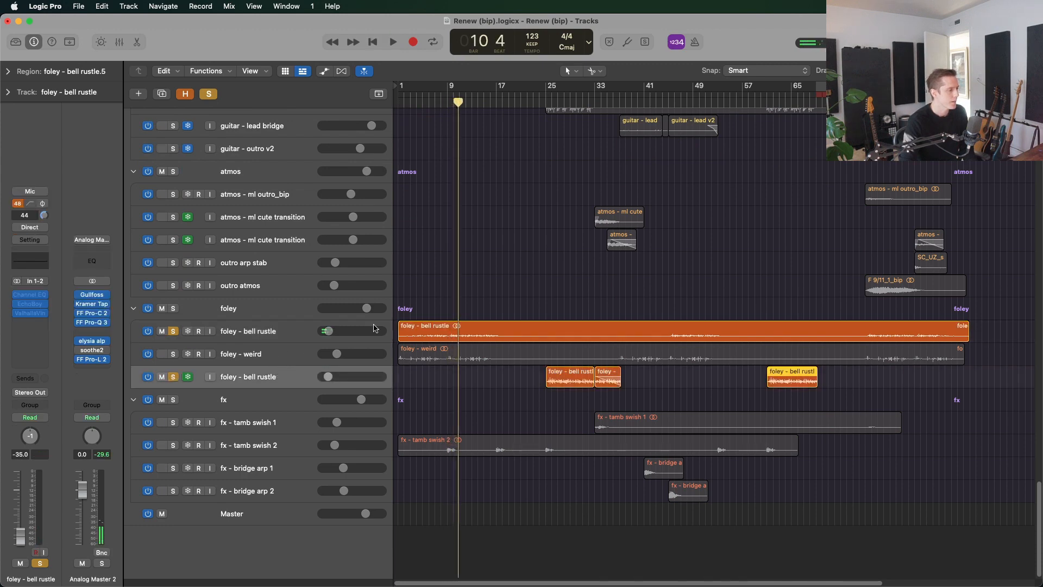
pyautogui.click(541, 102)
pyautogui.click(571, 101)
pyautogui.press('space')
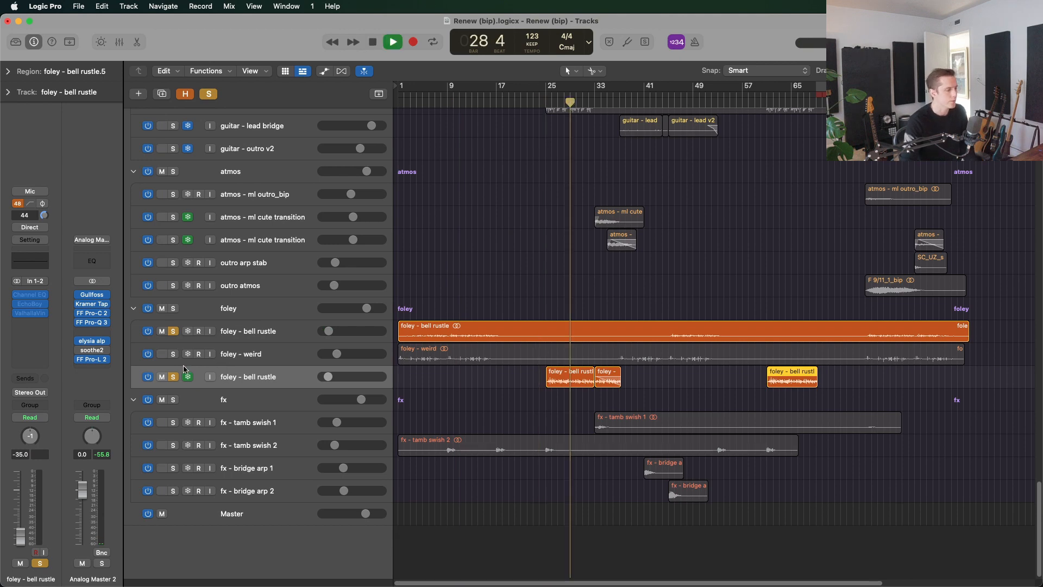
# Solo the foley - weird track, remove the upper foley - bell rustle track's solo, and play from about bar 6.
pyautogui.click(175, 354)
pyautogui.press('space')
pyautogui.click(173, 331)
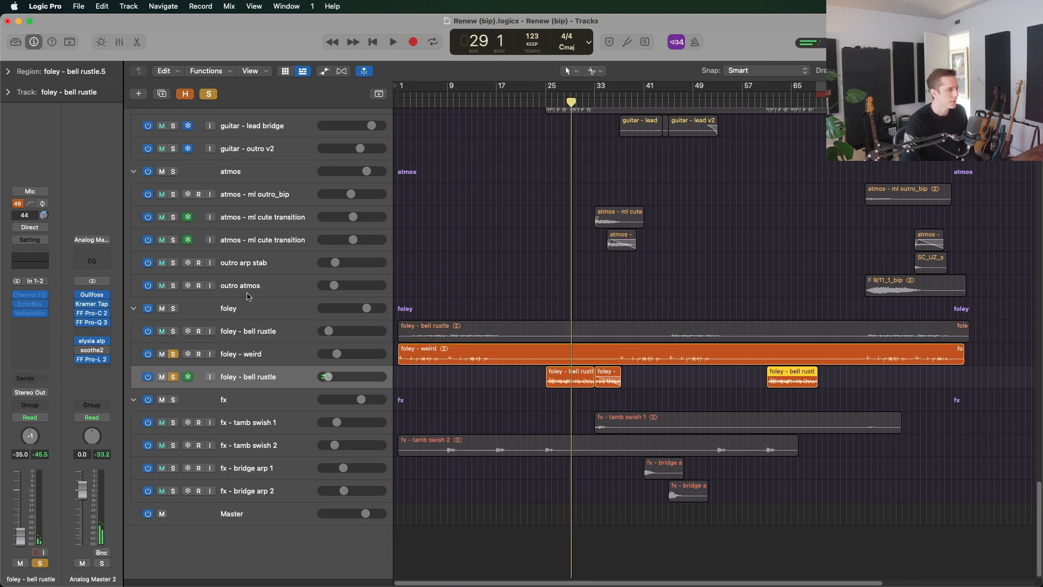
pyautogui.click(430, 102)
pyautogui.press('space')
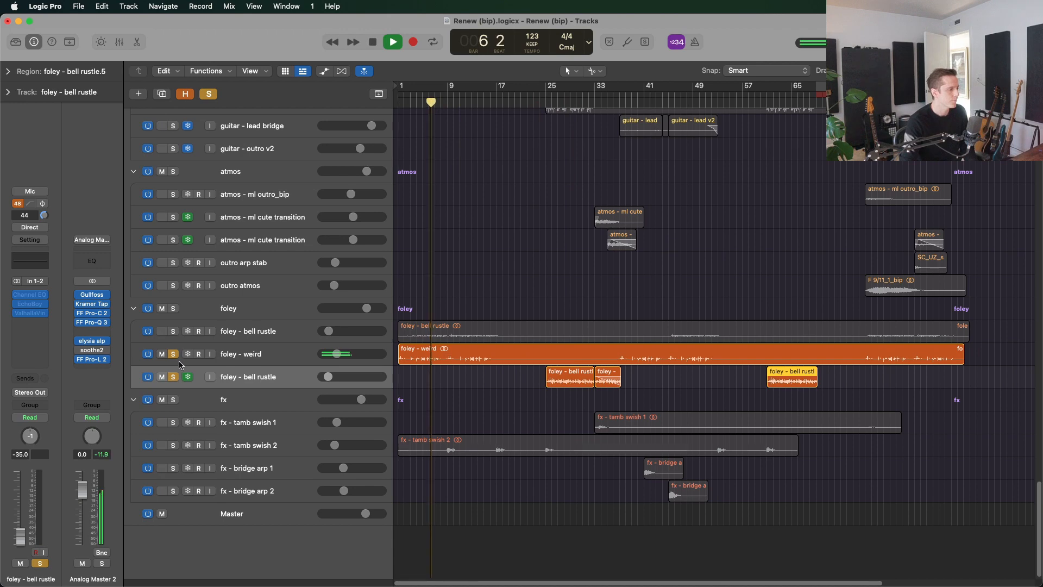
# Stop playback and remove the solos from the foley - weird and lower foley - bell rustle tracks.
pyautogui.press('space')
pyautogui.moveTo(173, 354); pyautogui.dragTo(173, 377)
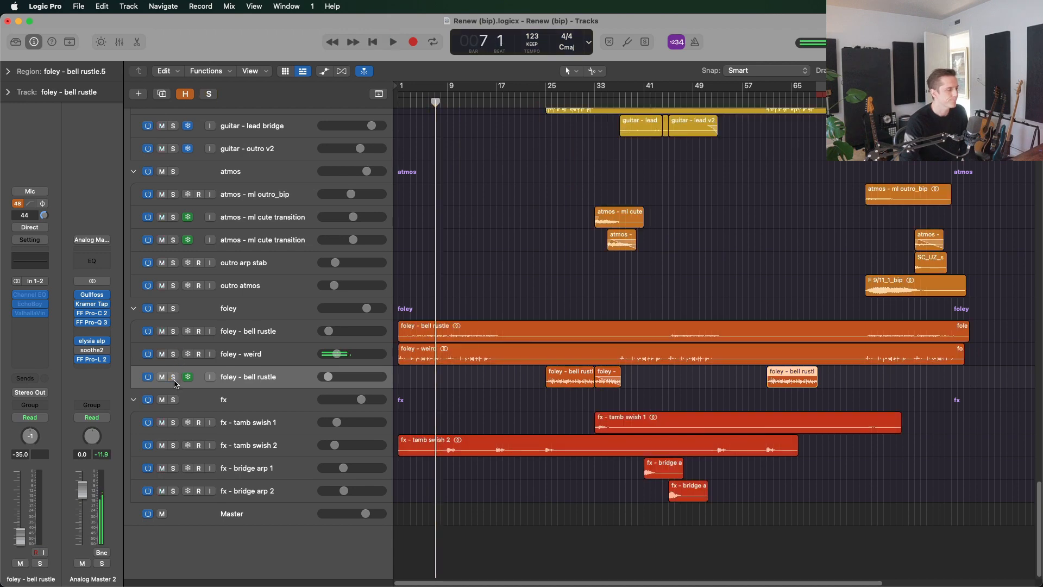
# Set the cycle range from bar 33 to about bar 47, covering the atmos transition regions.
pyautogui.scroll(5, 513, 255)
pyautogui.press('super+Up')
pyautogui.moveTo(594, 87); pyautogui.dragTo(681, 87)
# Solo both atmos - ml cute transition tracks, select the upper one, and play them from bar 33.
pyautogui.moveTo(173, 377); pyautogui.dragTo(173, 393)
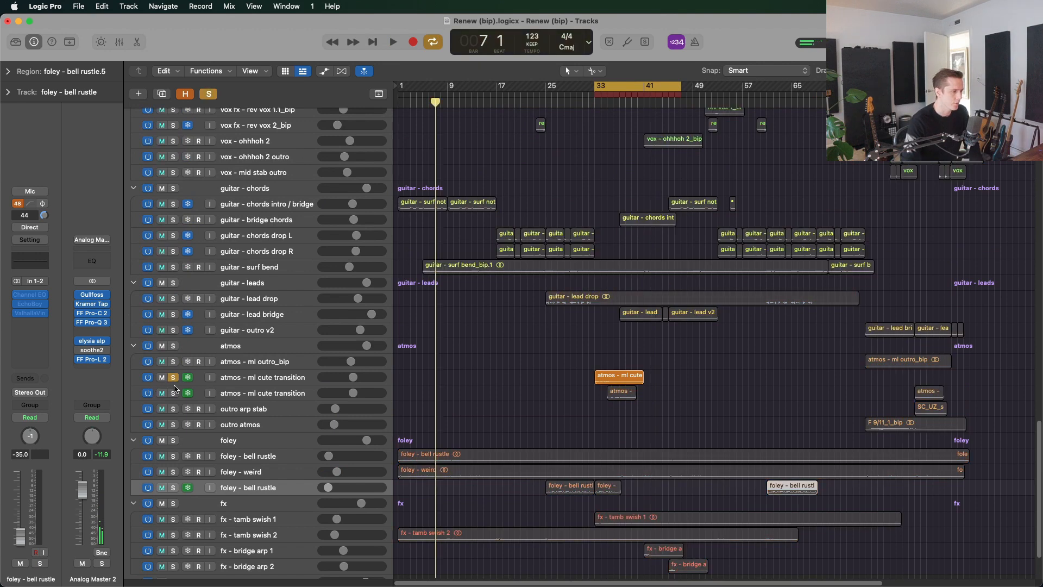
pyautogui.click(333, 374)
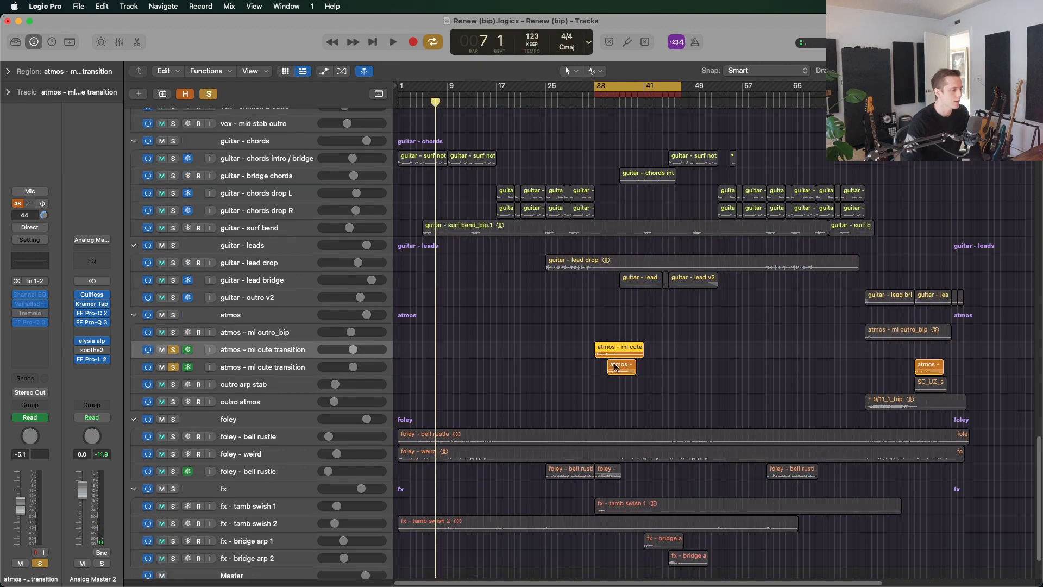
pyautogui.press('super+Down')
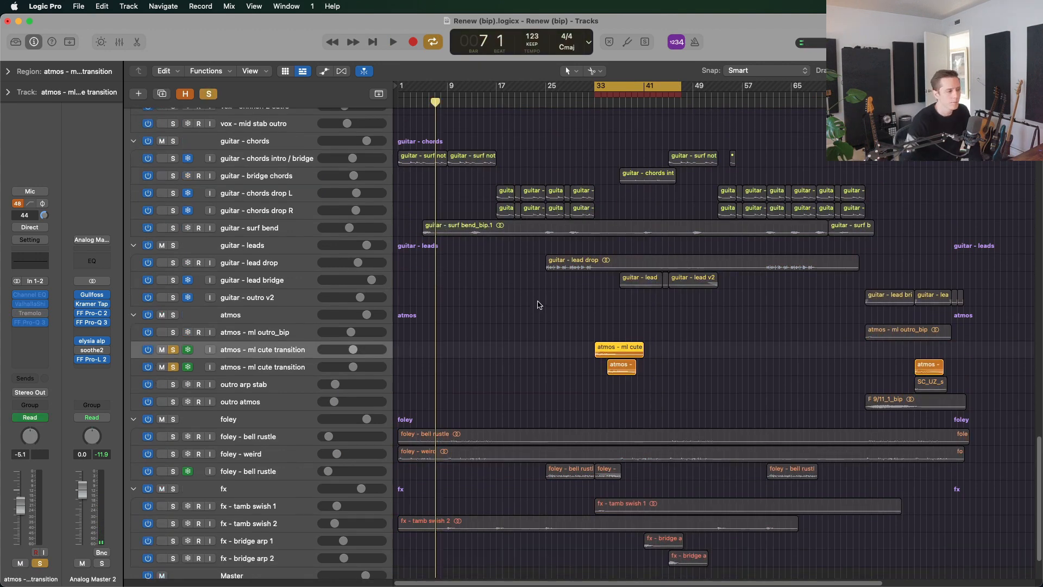
pyautogui.hotkey('shift', 'space')
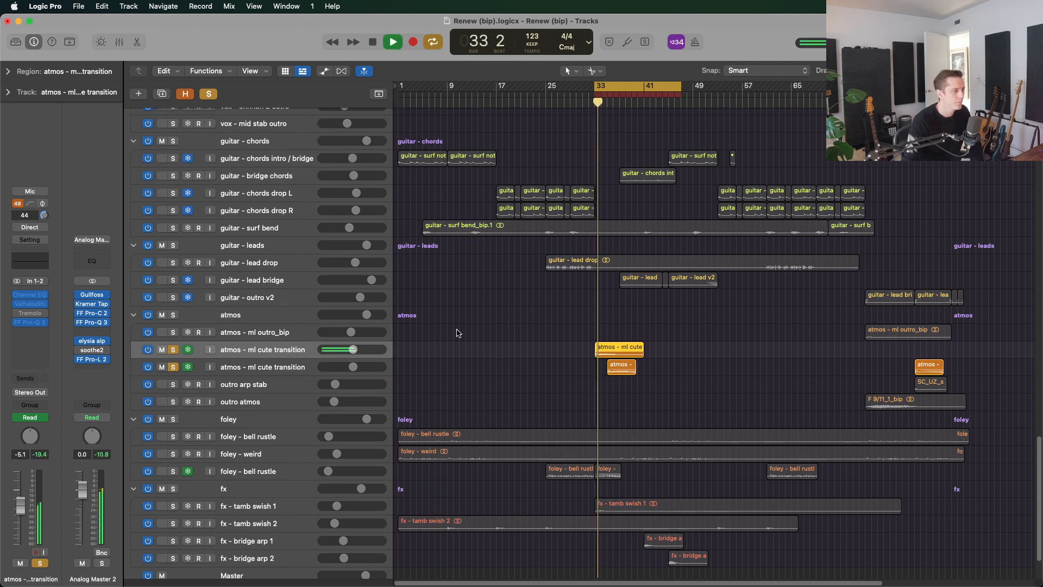
# Turn off cycle mode, remove the solos from both atmos - ml cute transition tracks, and stop playback.
pyautogui.press('c')
pyautogui.press('super+Up')
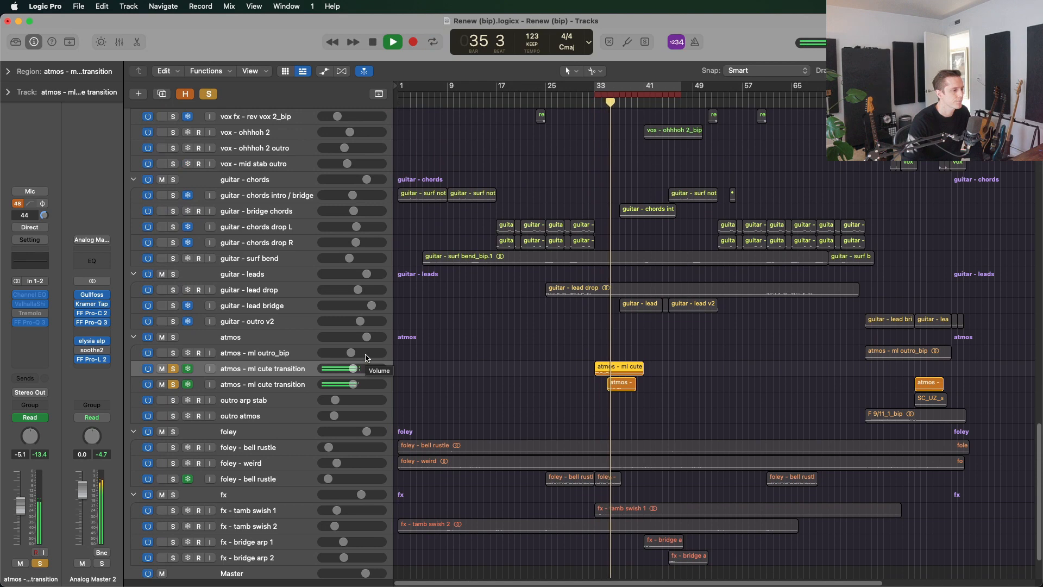
pyautogui.click(175, 370)
pyautogui.press('space')
pyautogui.press('super+Up')
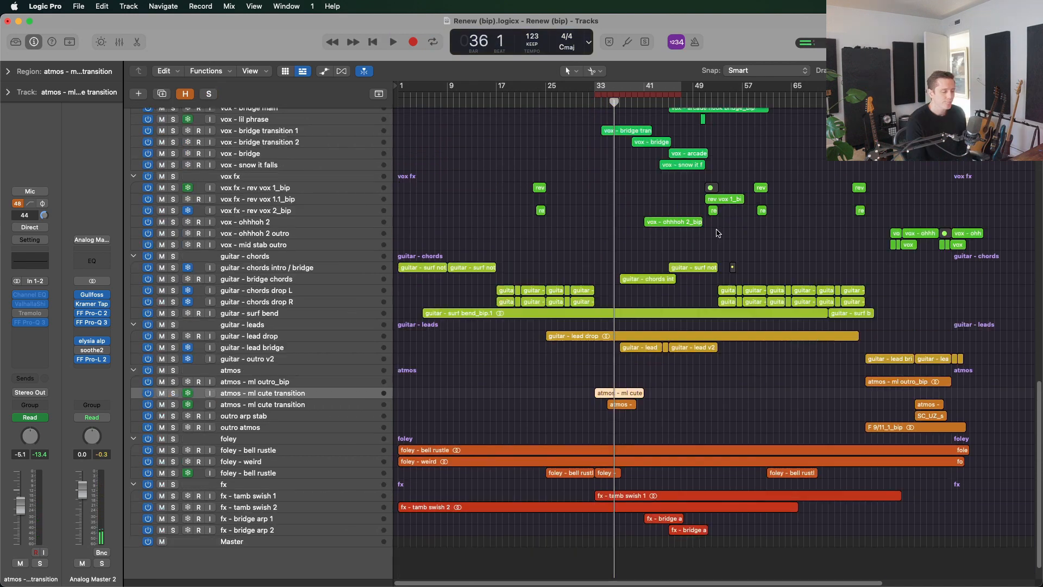